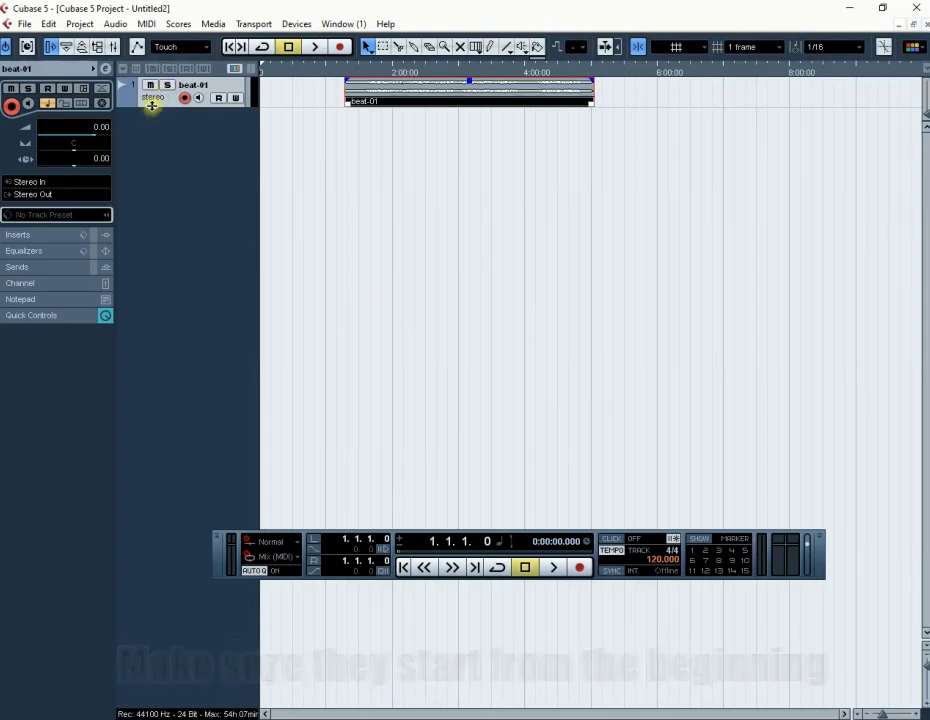
Step: Enlarge the beat-01 track's height and move its clip to the very start of the project
drag(152, 101, 177, 230)
drag(426, 153, 341, 149)
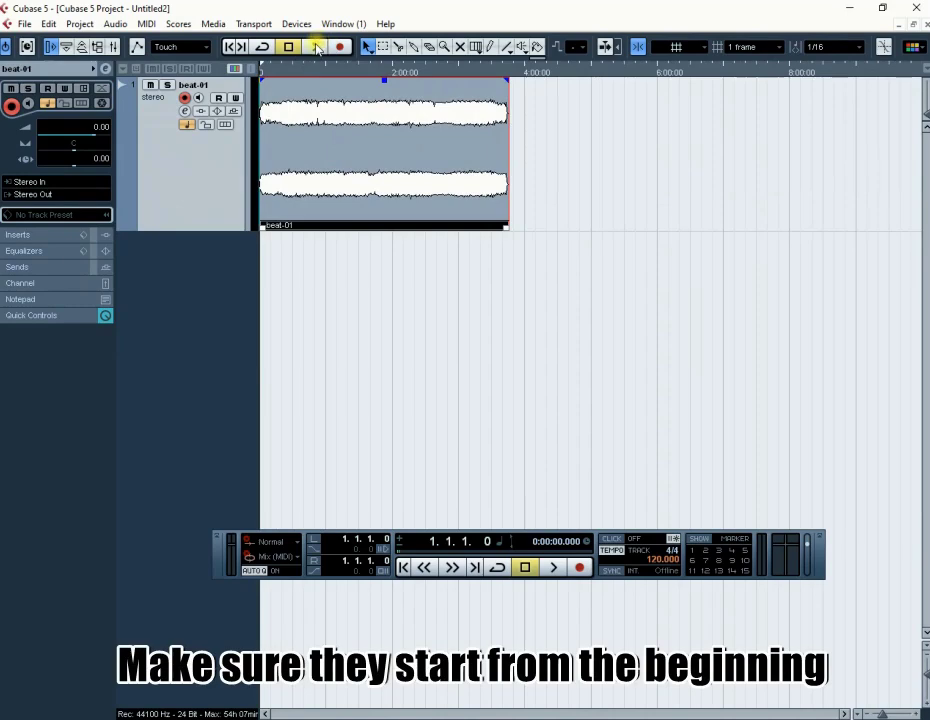
Step: Start playback and assign the dark orange color to the beat-01 track
click(316, 47)
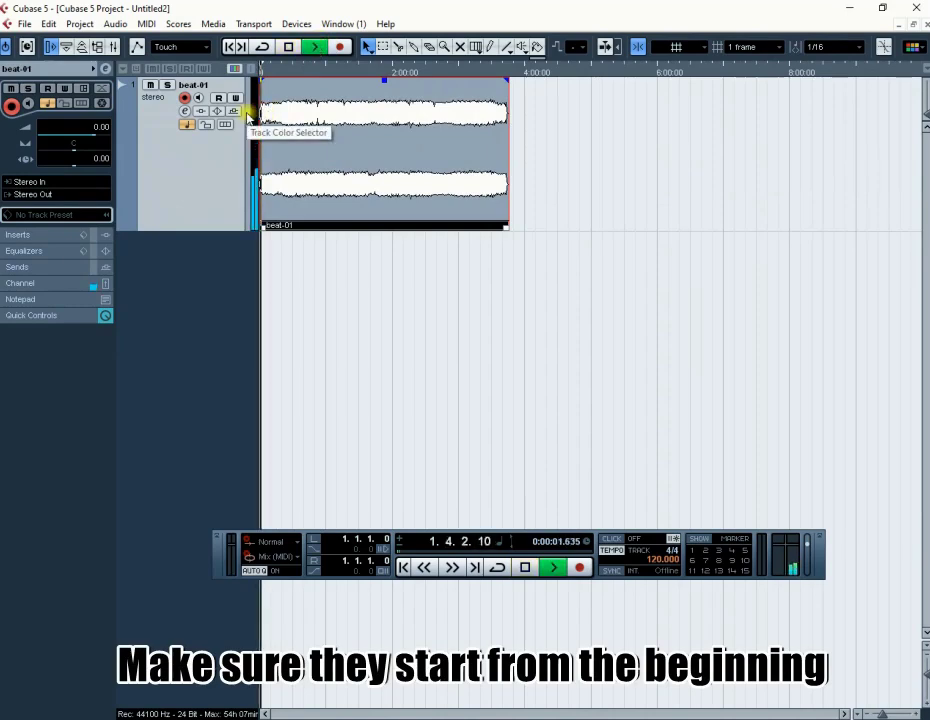
click(247, 117)
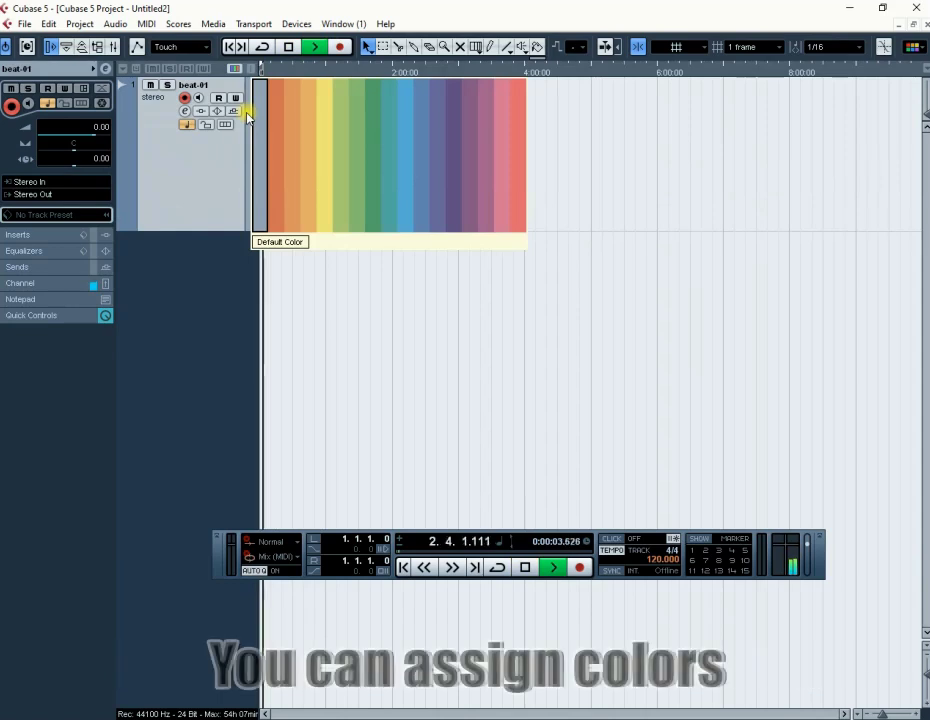
click(281, 125)
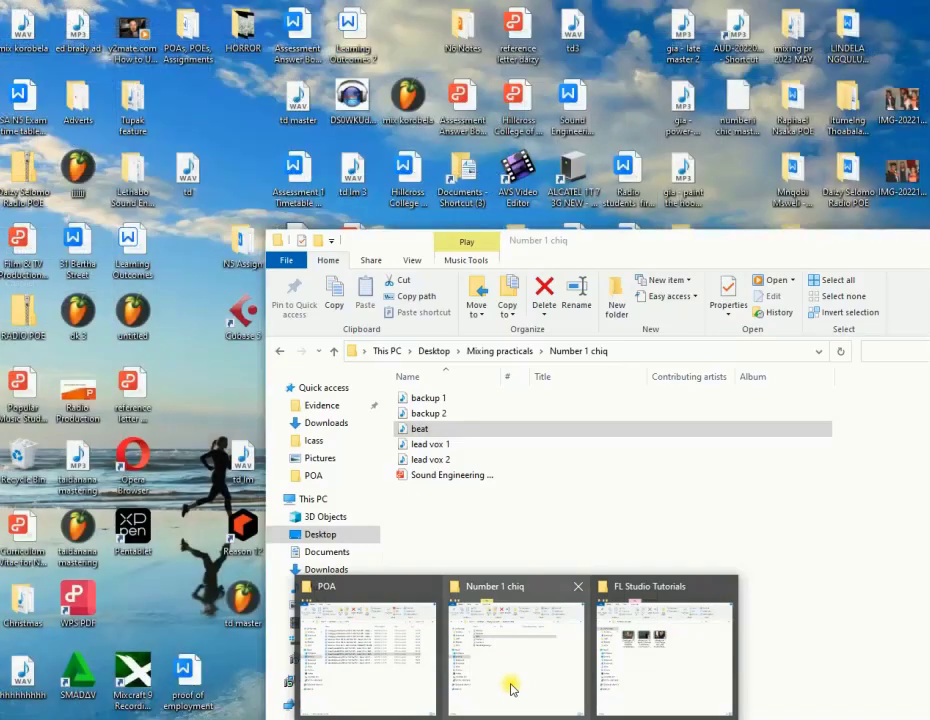
Step: Import lead vox 1 from the Number 1 chiq folder below the beat at the project start and color its track light orange
click(510, 688)
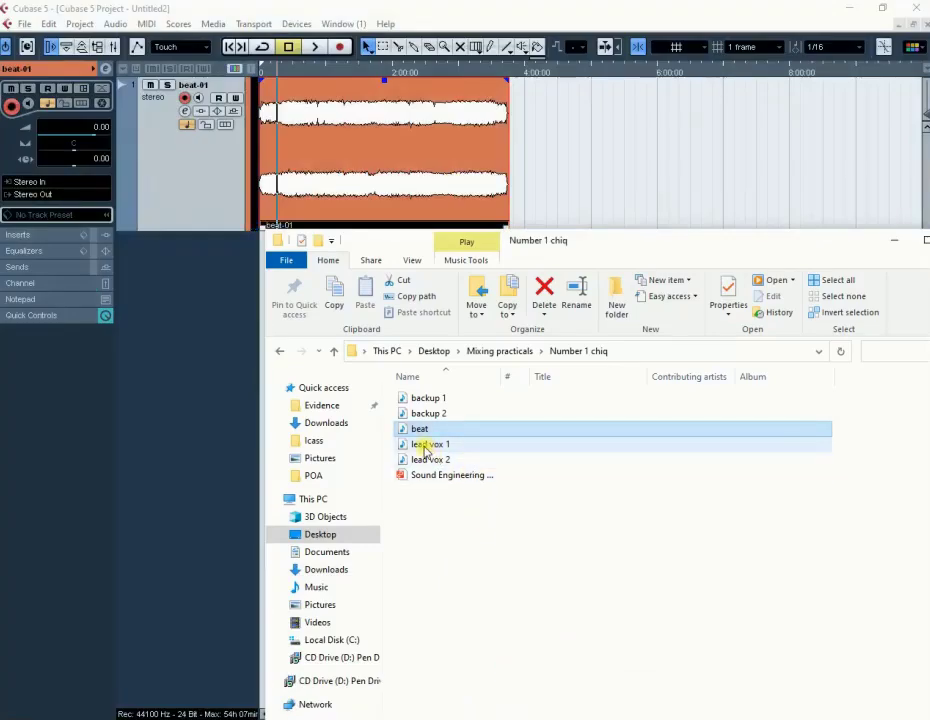
drag(667, 243, 767, 350)
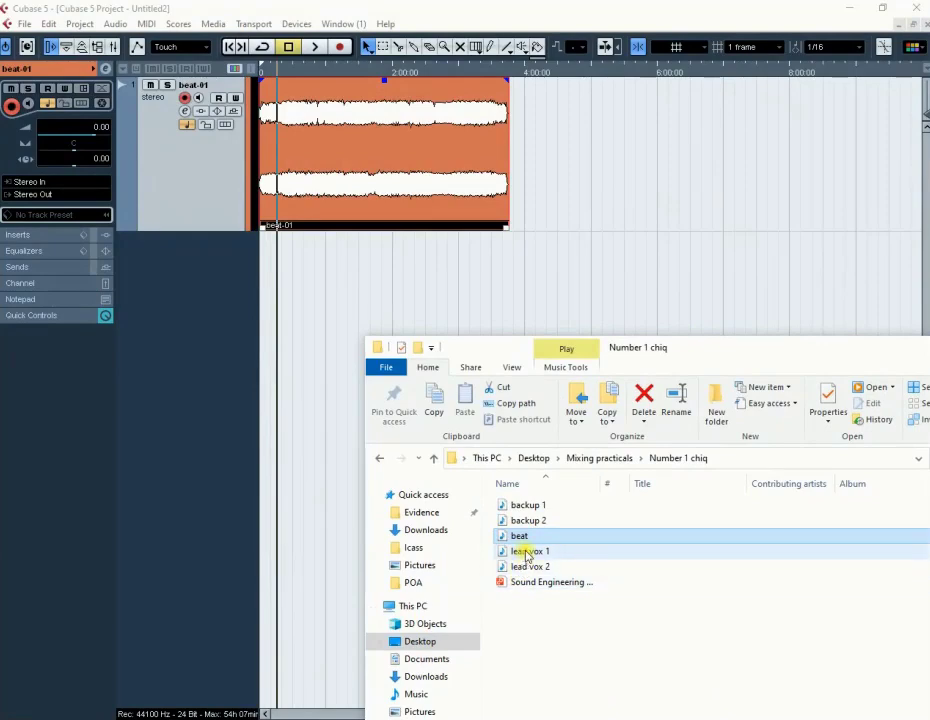
drag(527, 553, 311, 285)
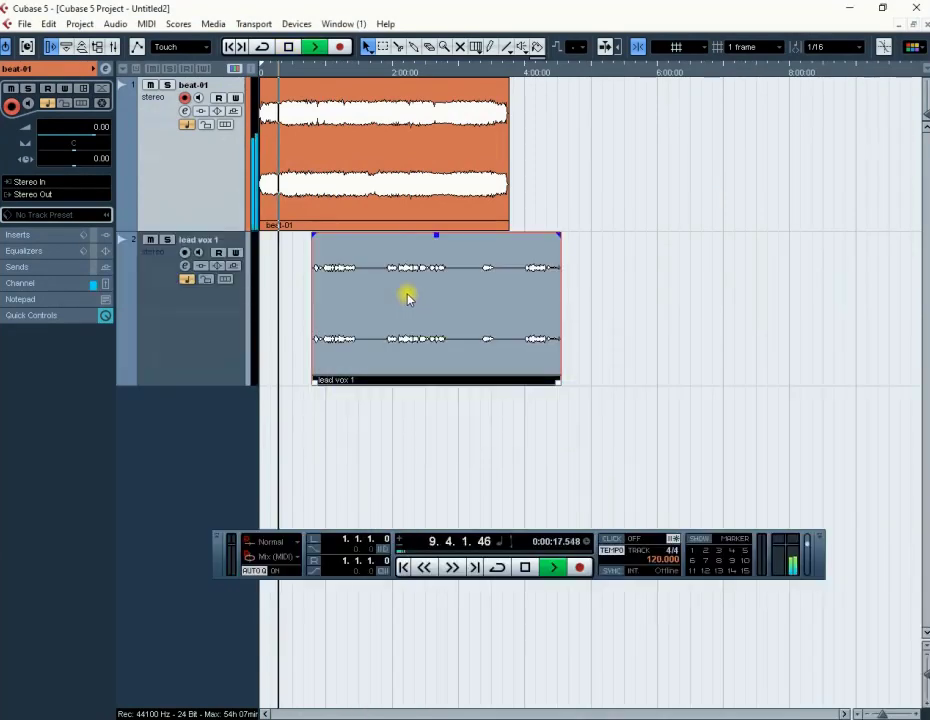
drag(407, 295, 279, 301)
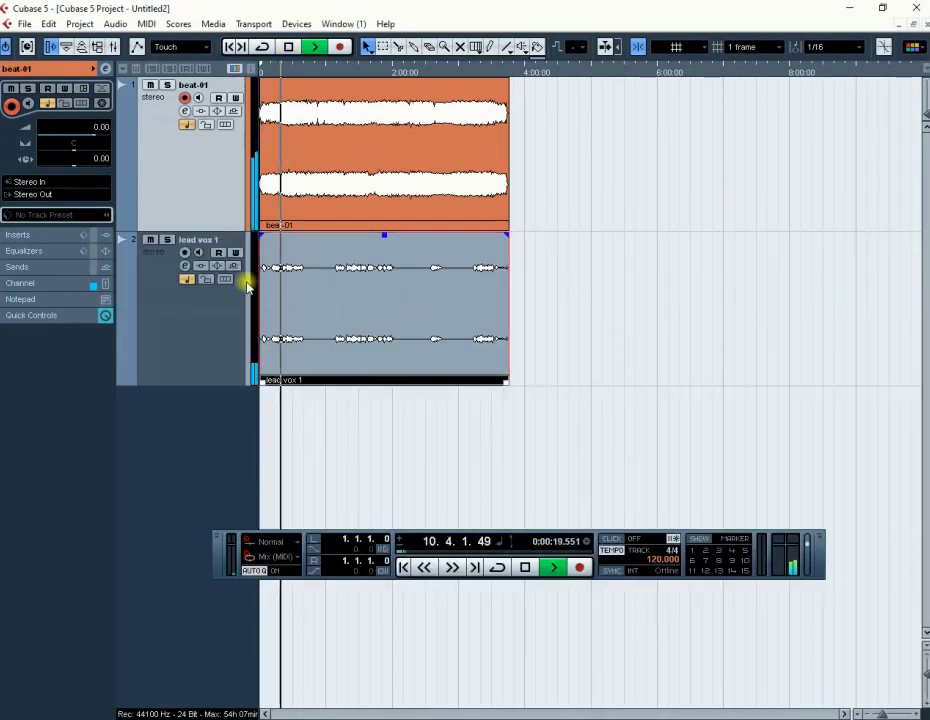
click(249, 285)
click(291, 303)
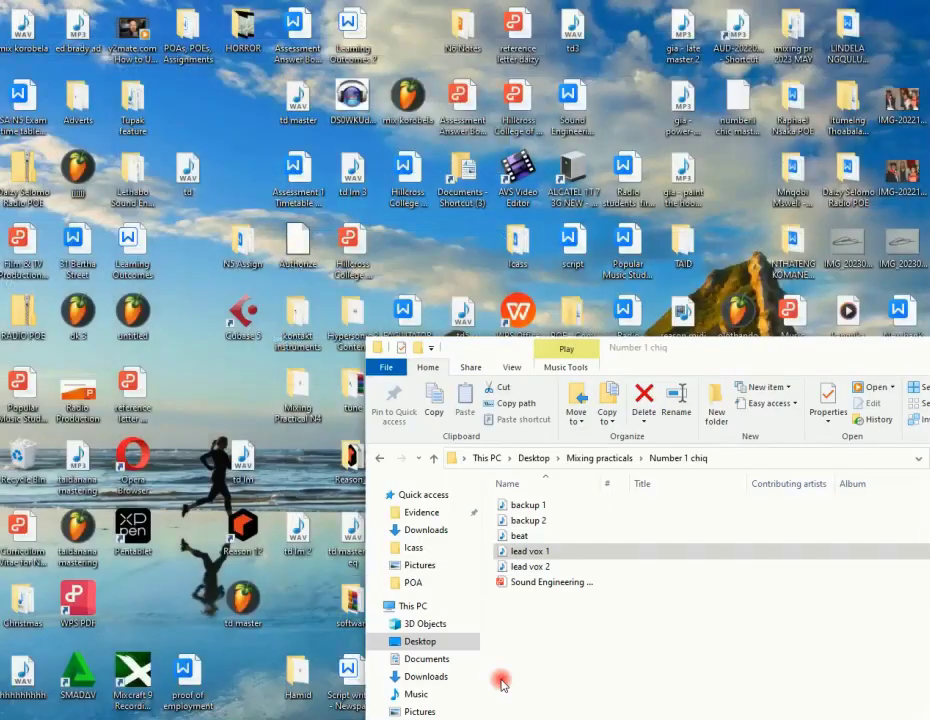
Step: Import lead vox 2 from the Number 1 chiq folder below lead vox 1 at the project start and color its track green (Color 6)
click(502, 677)
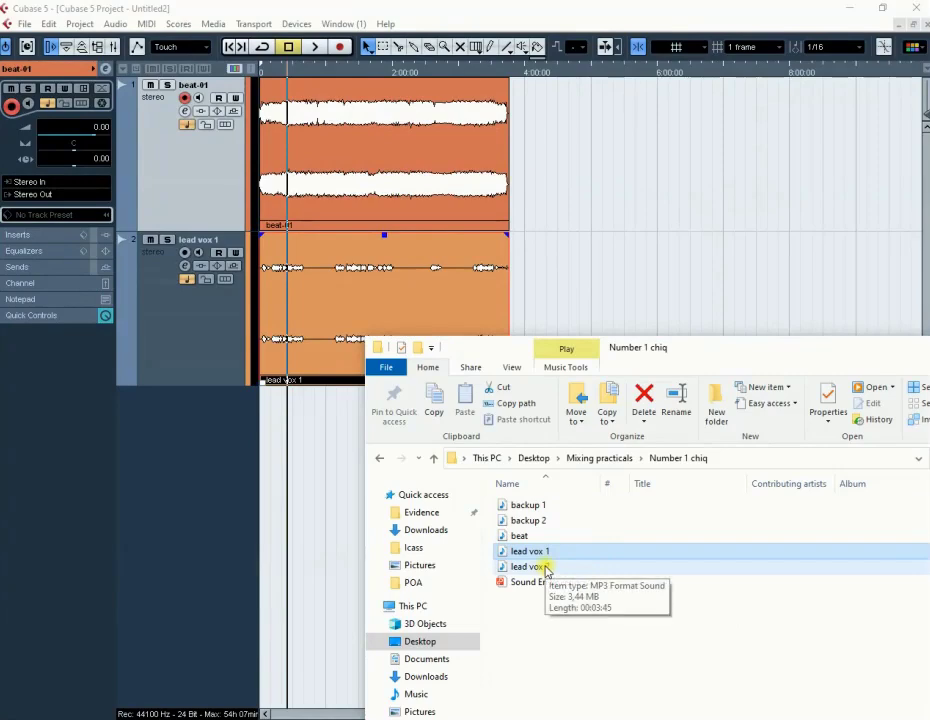
drag(547, 570, 315, 460)
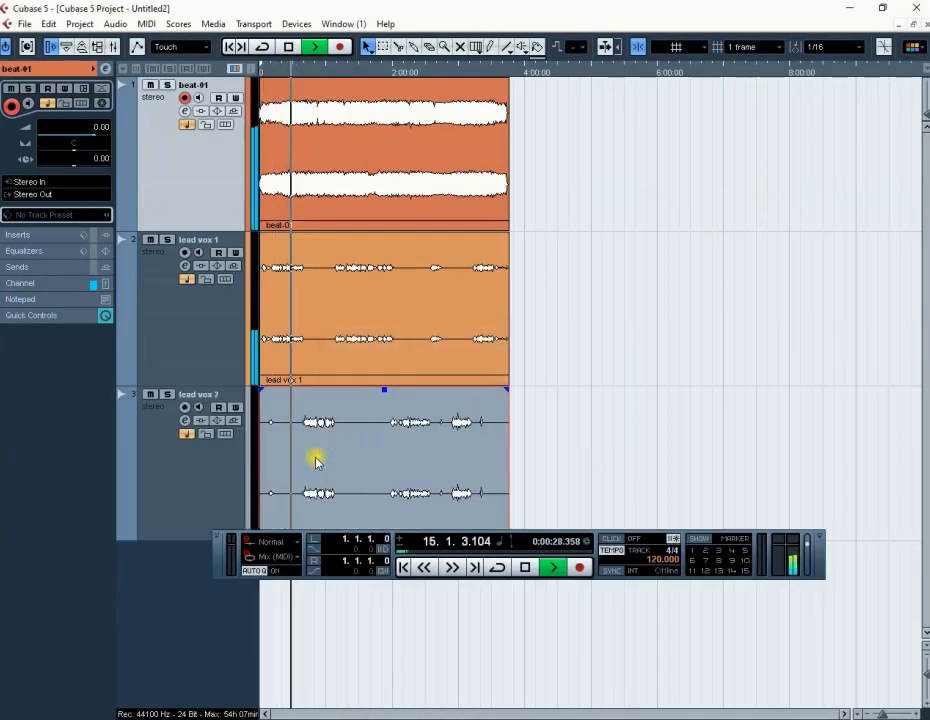
click(252, 440)
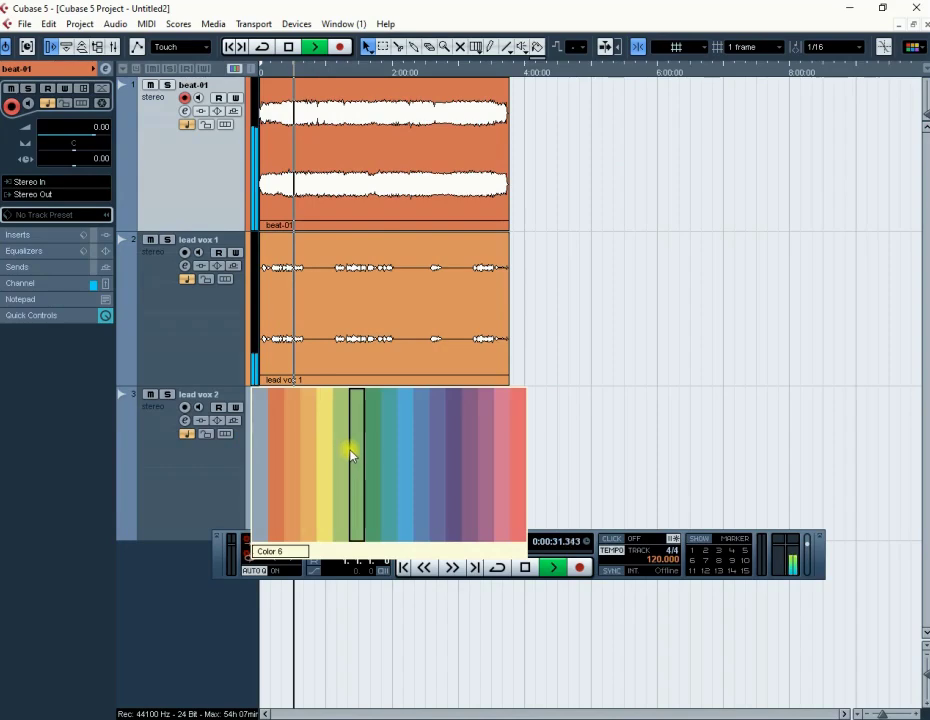
click(355, 440)
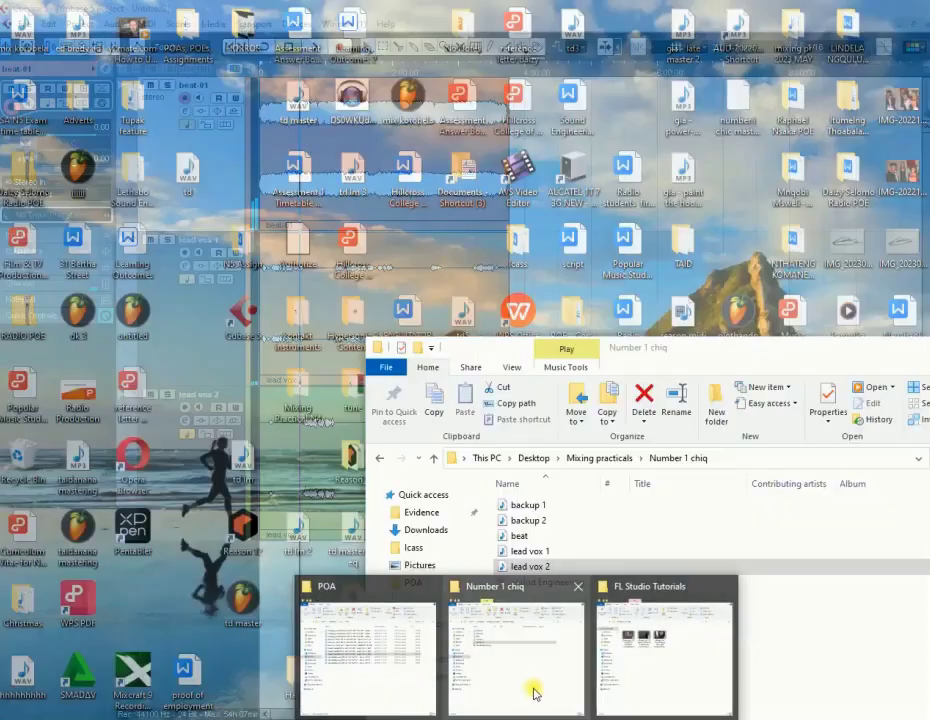
Step: Import backup 1 from the Number 1 chiq folder onto a new track below lead vox 2 and align its clip to the project start
click(534, 693)
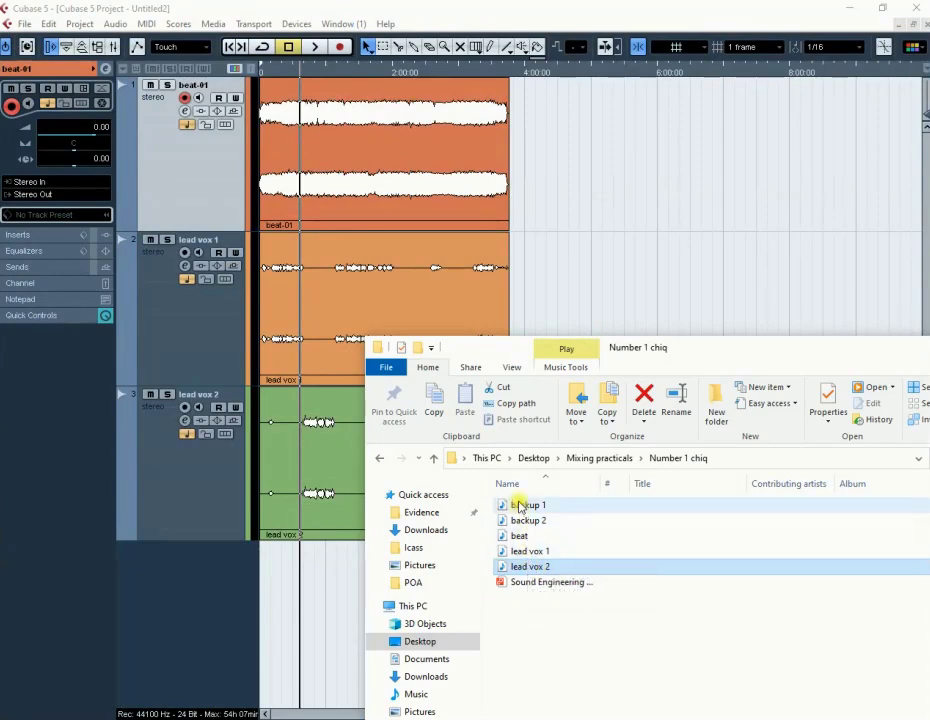
drag(520, 507, 286, 556)
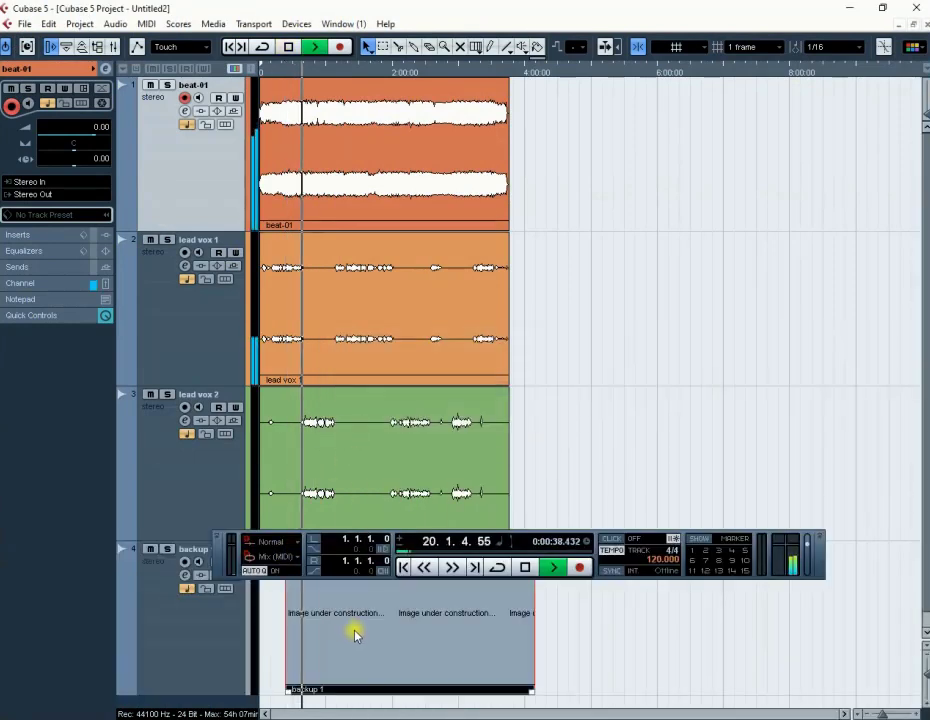
drag(355, 631, 314, 626)
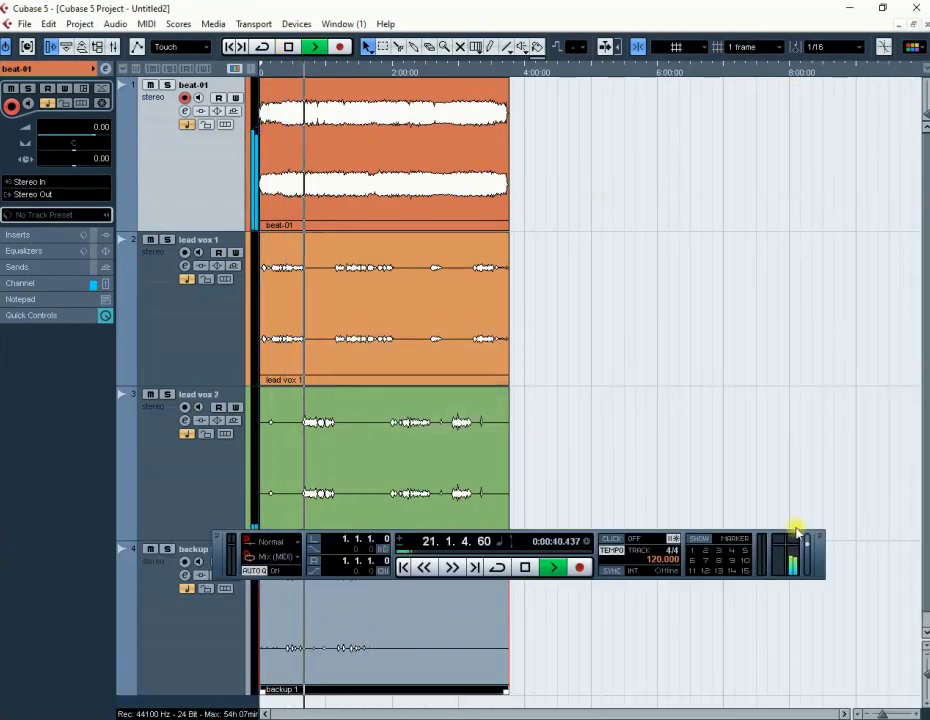
Step: Import backup 2 from the Number 1 chiq folder onto a new track below backup 1 and align its clip to the project start
scroll(904, 523, down, 1)
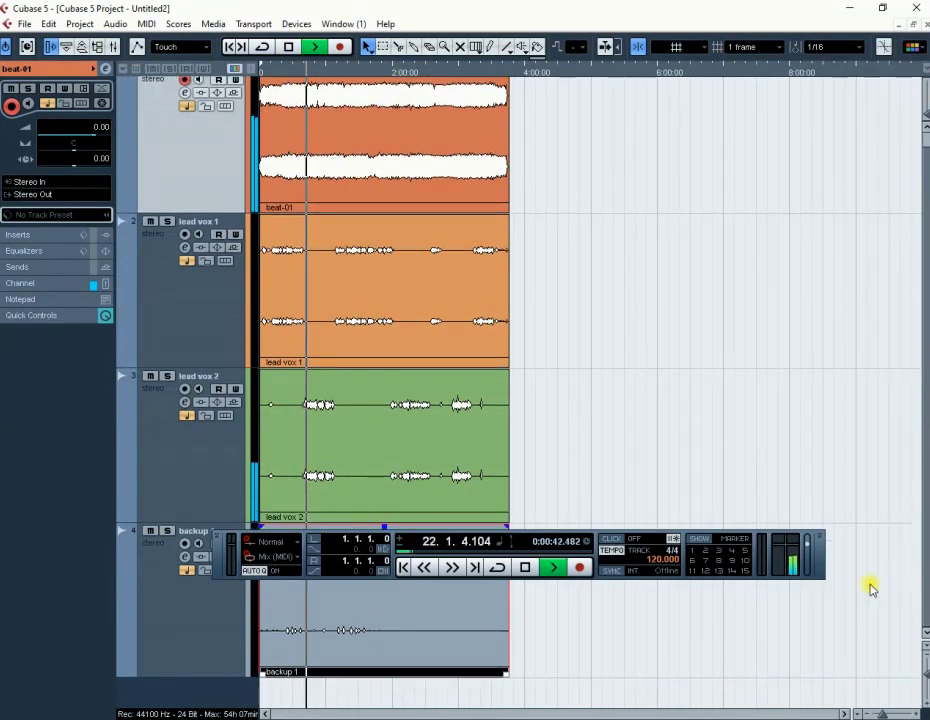
click(516, 718)
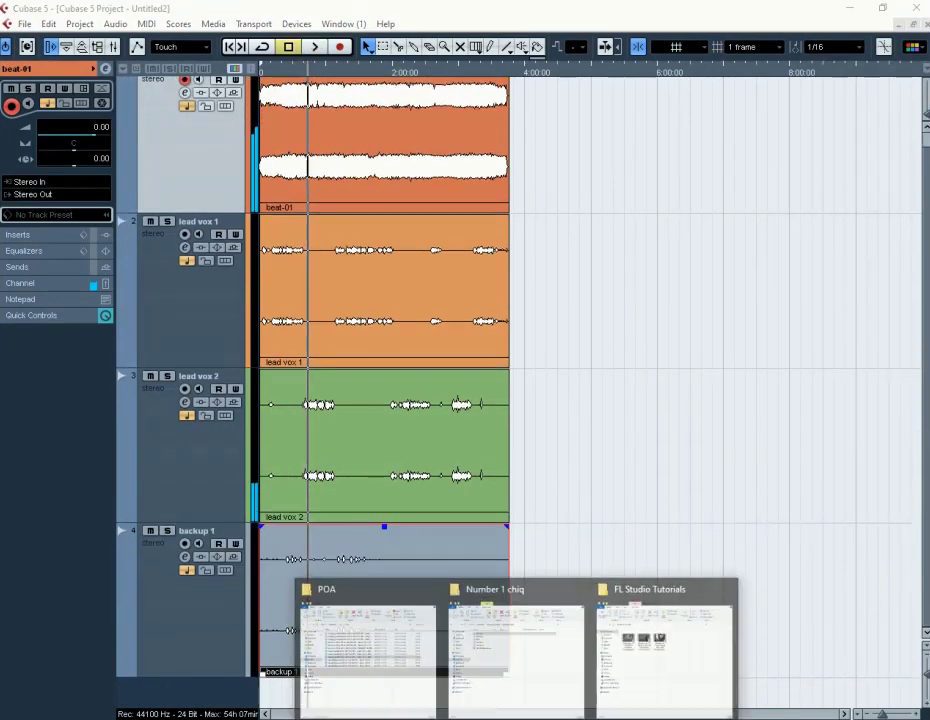
click(520, 683)
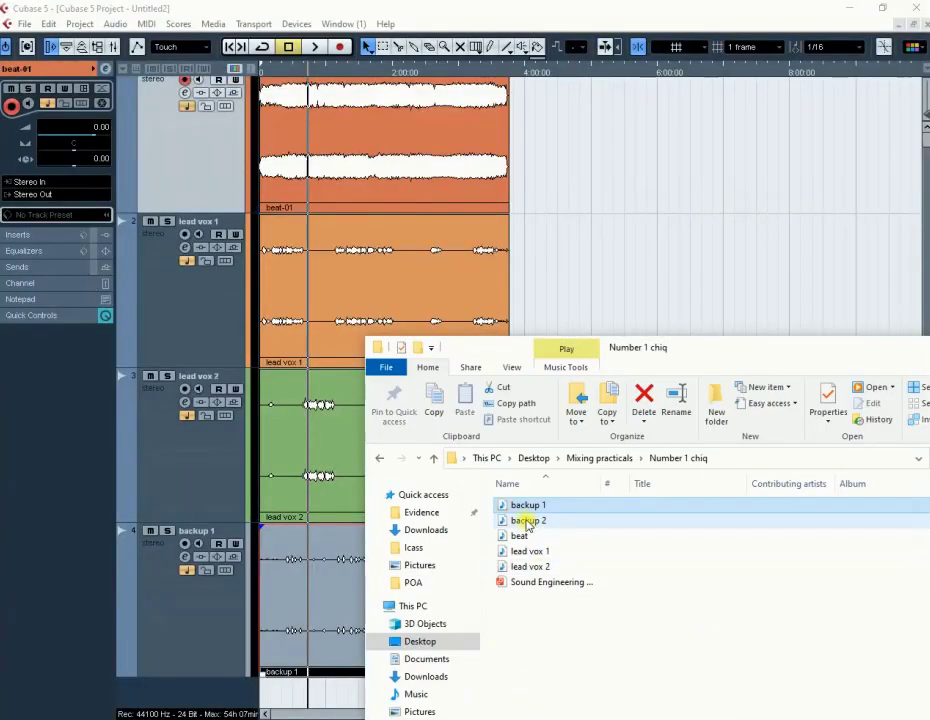
drag(527, 522, 293, 693)
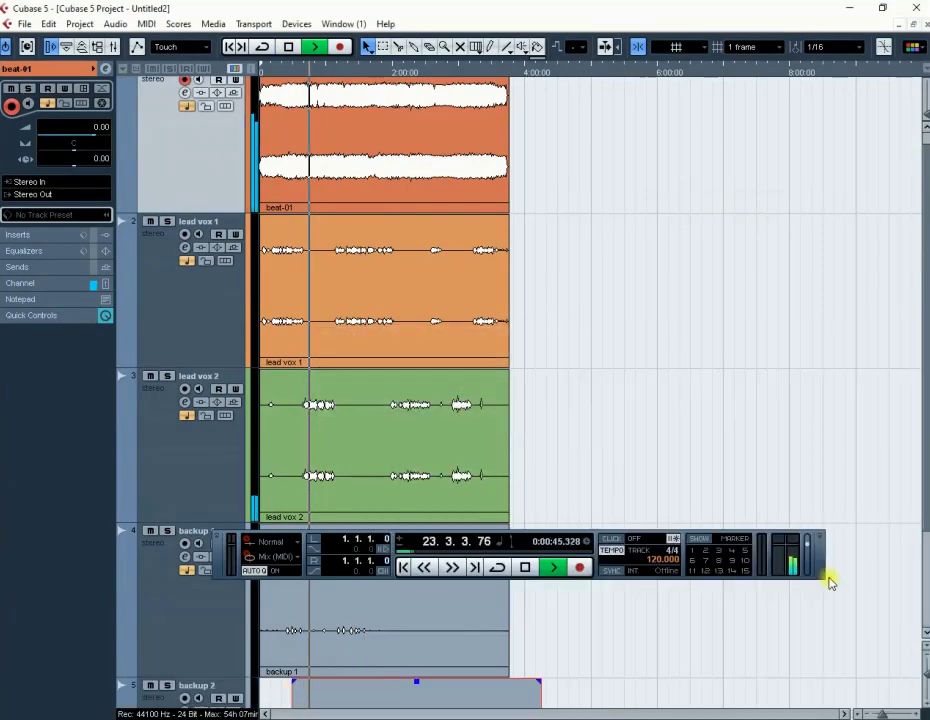
drag(403, 693, 355, 691)
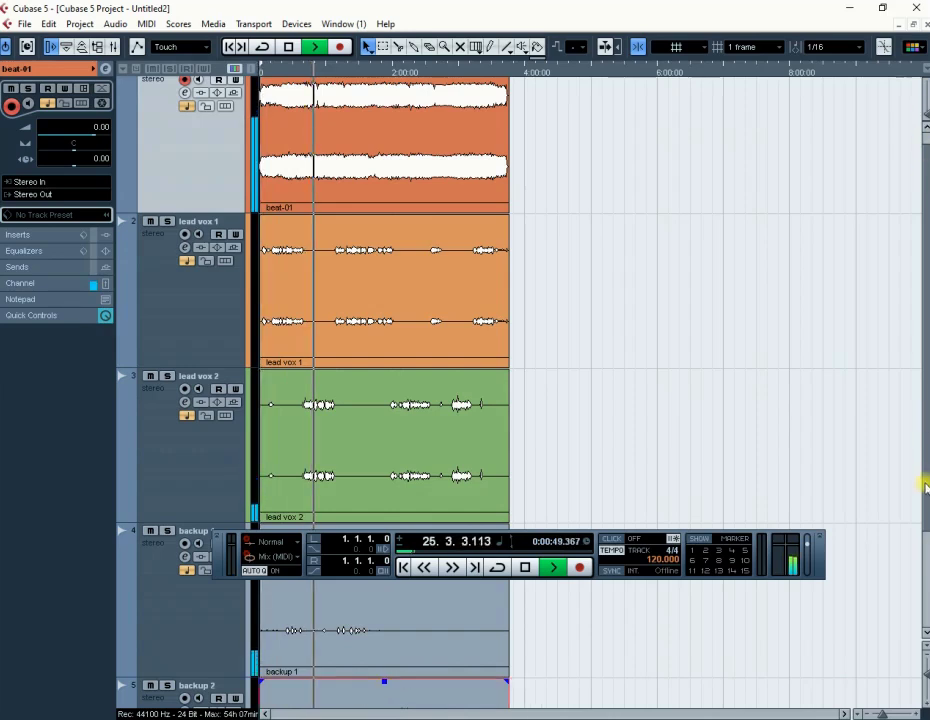
Step: Reduce the height of all tracks so that all five fit in the project window
key(alt+Tab)
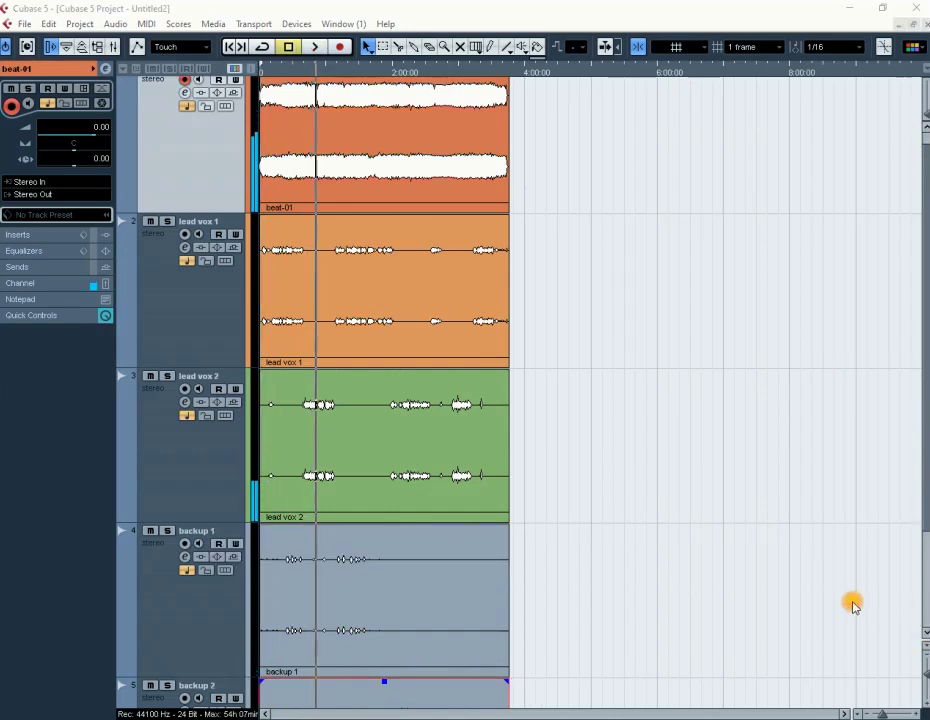
click(926, 514)
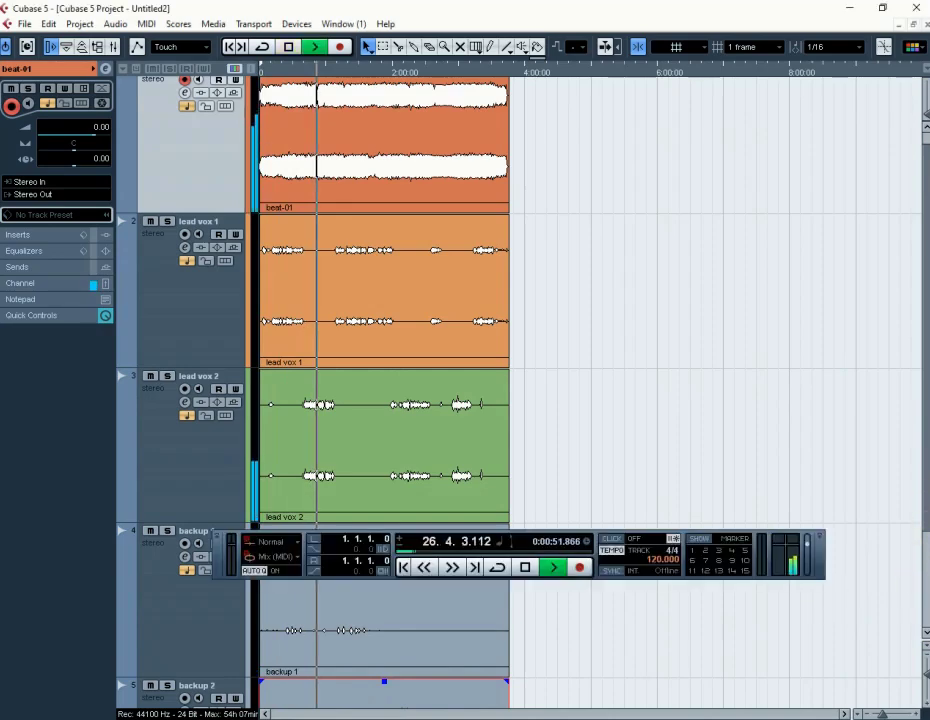
drag(926, 675, 922, 670)
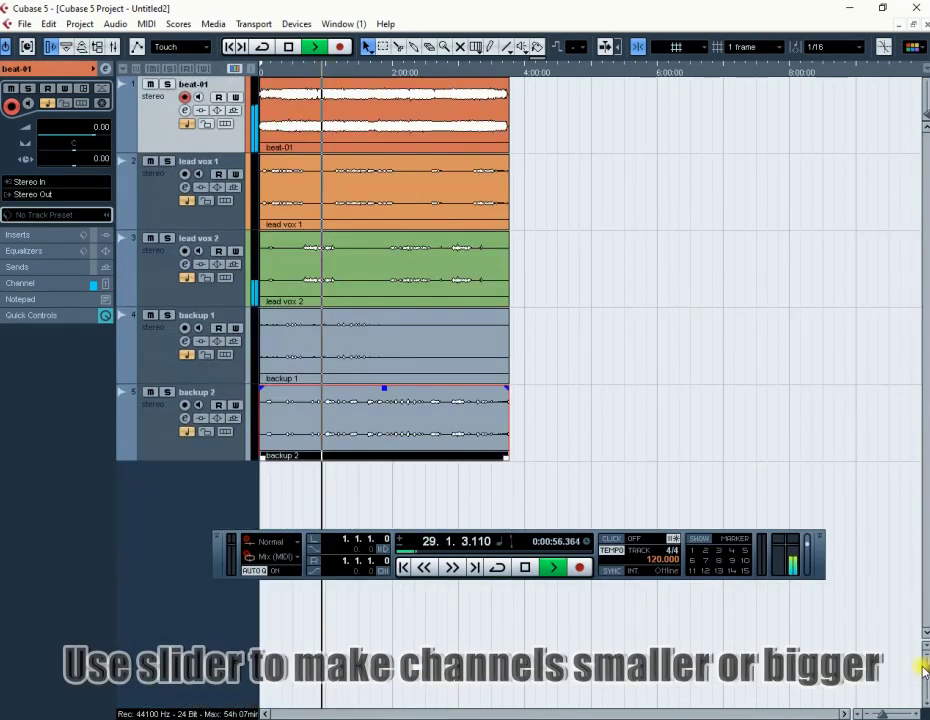
Step: Color the backup 1 track light blue and the backup 2 track purple
click(160, 210)
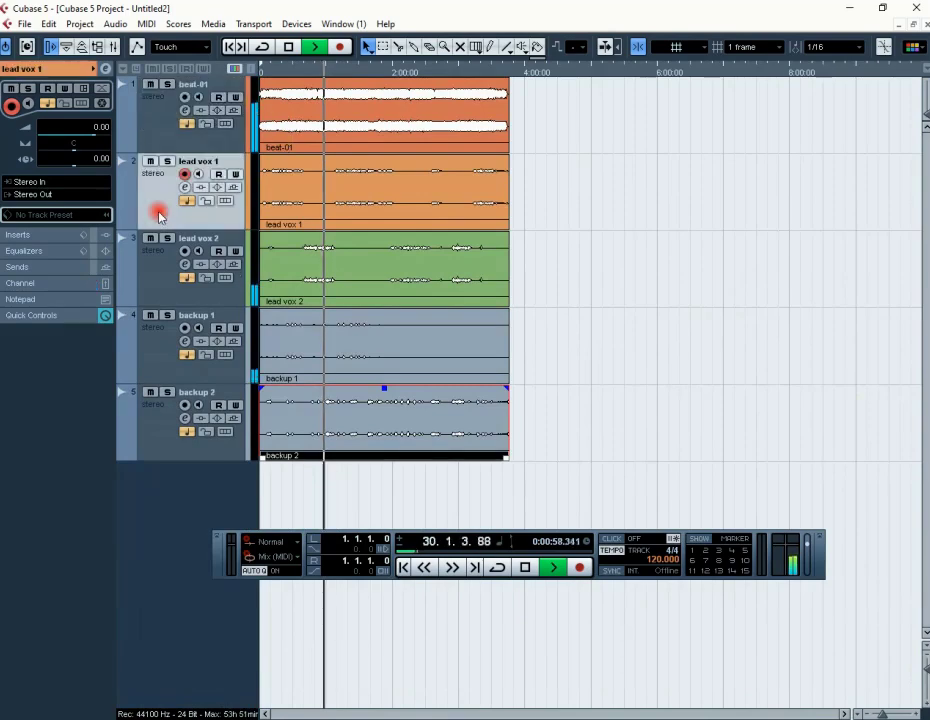
click(250, 335)
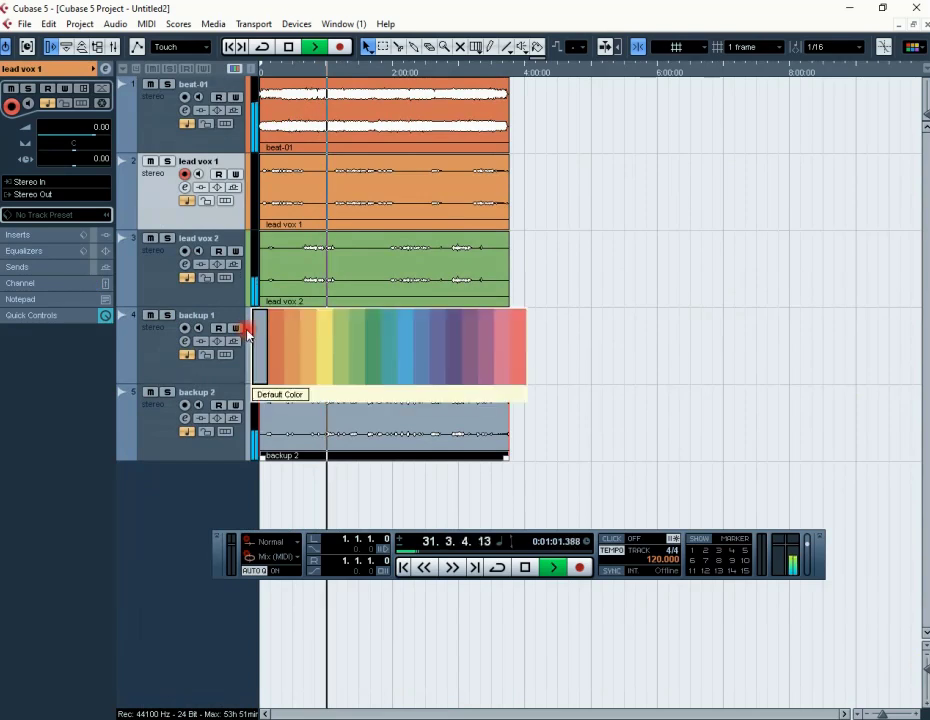
click(405, 338)
click(249, 428)
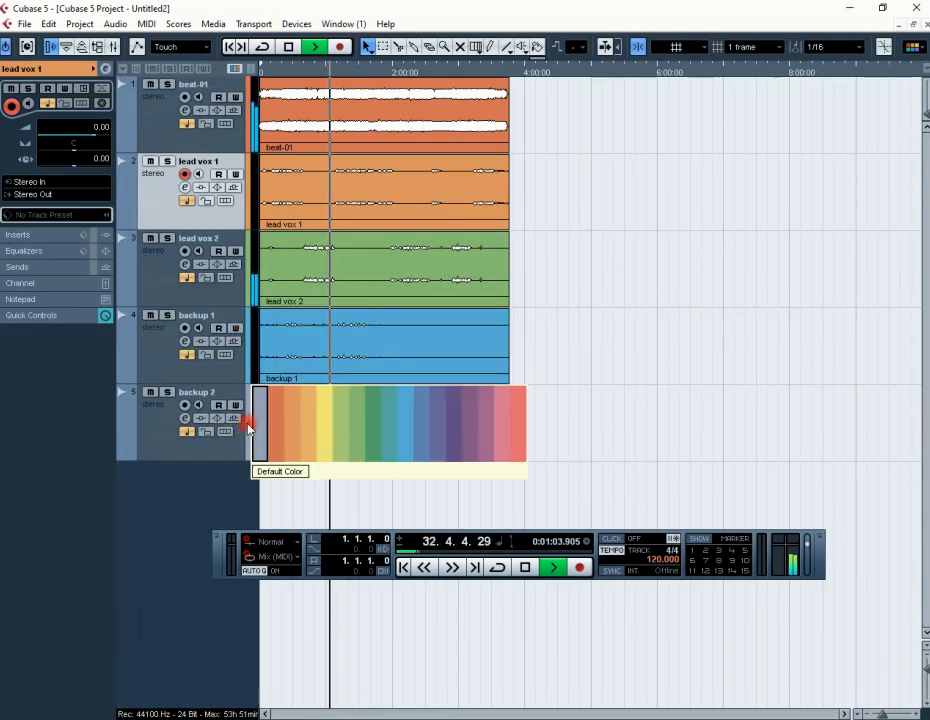
click(436, 420)
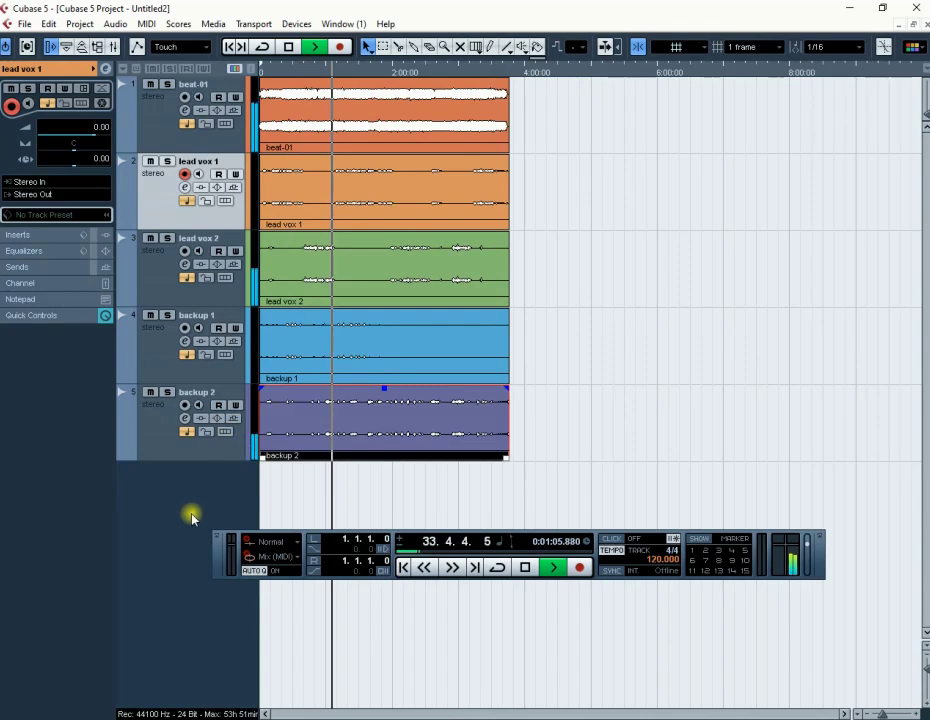
Step: Return playback to the project start and check each clip from beat-01 to backup 2 for its starting position
click(230, 47)
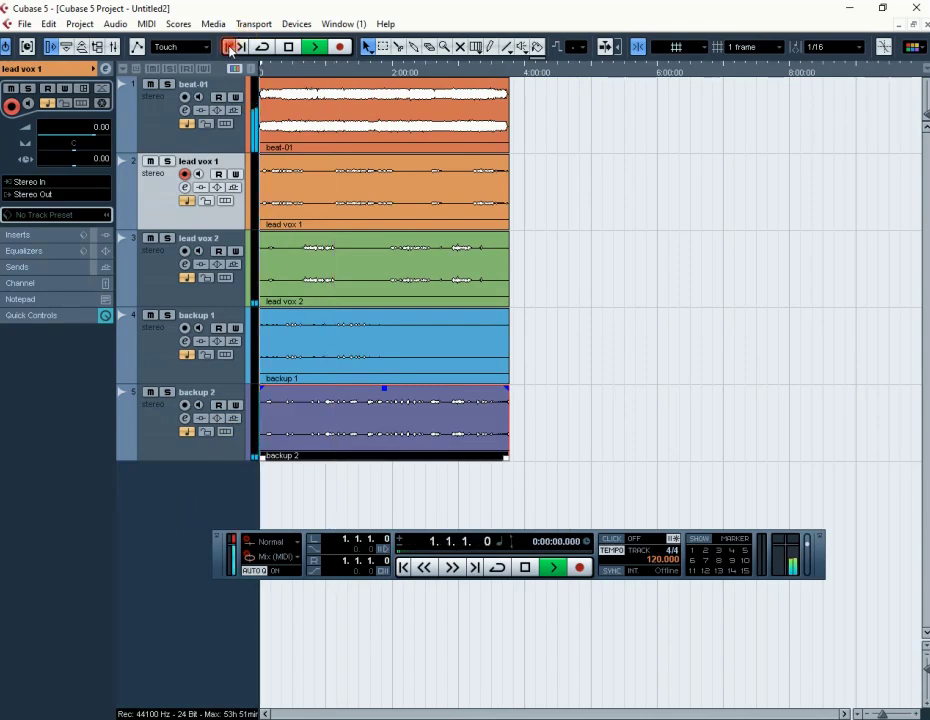
click(349, 120)
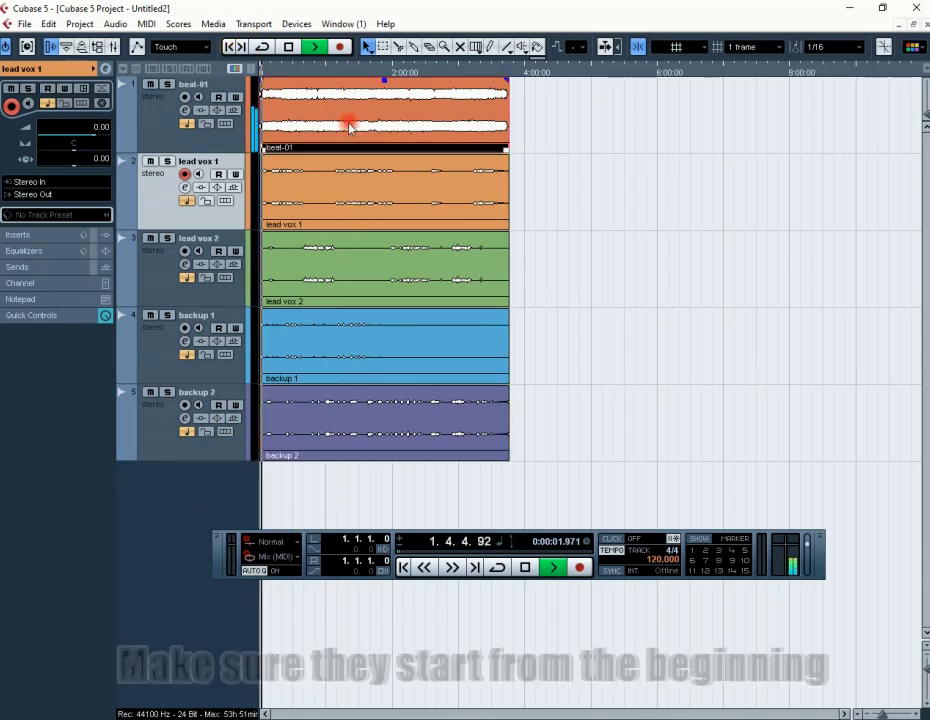
click(346, 195)
click(374, 264)
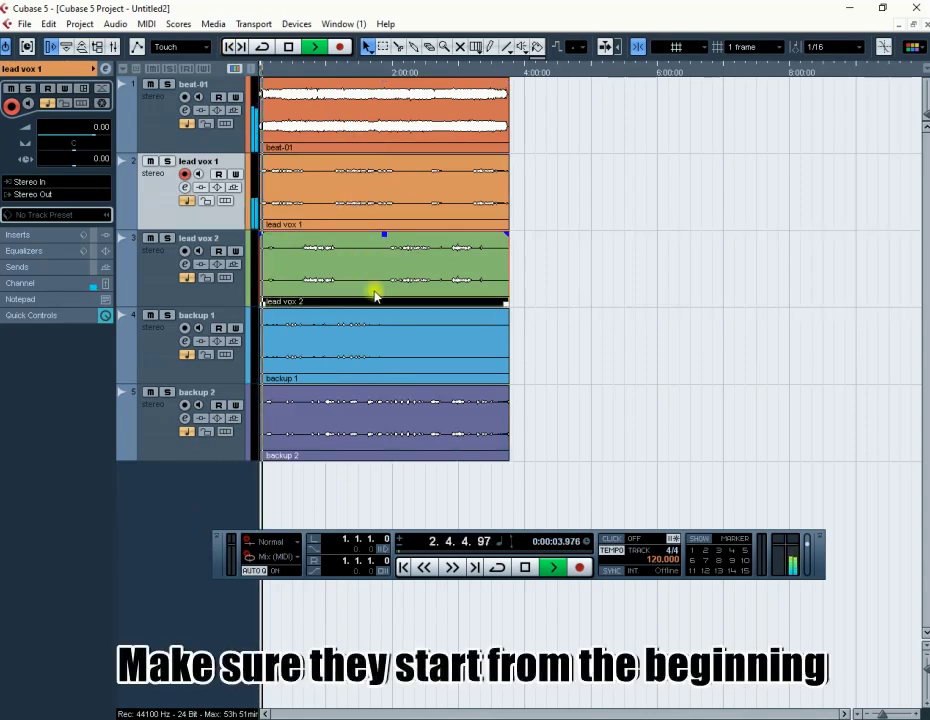
click(367, 334)
click(375, 402)
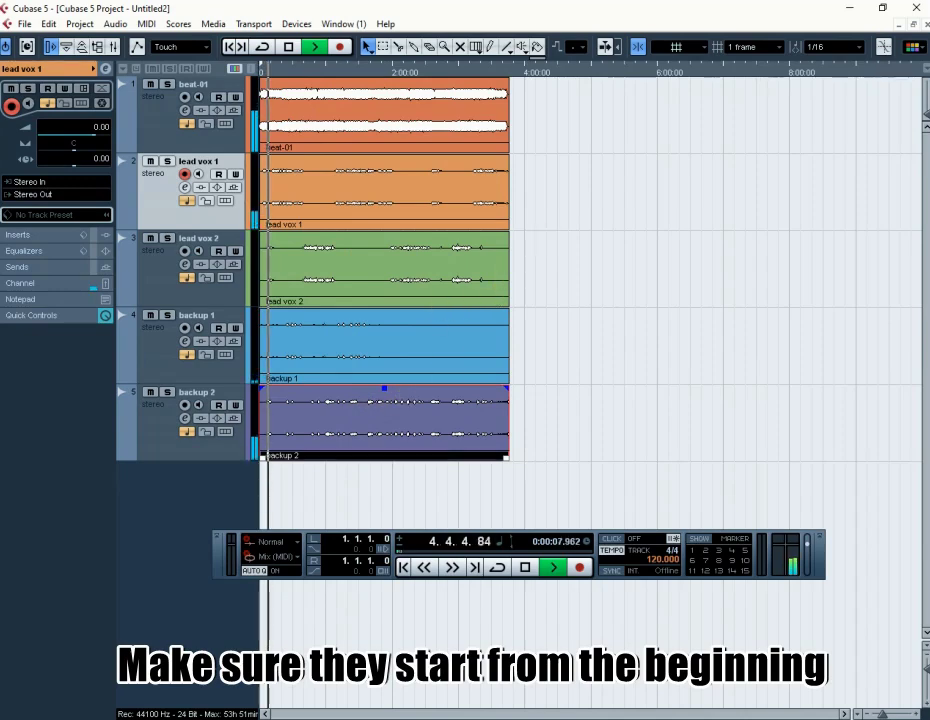
Step: Zoom in the timeline horizontally to widen the clips and stop playback
click(917, 714)
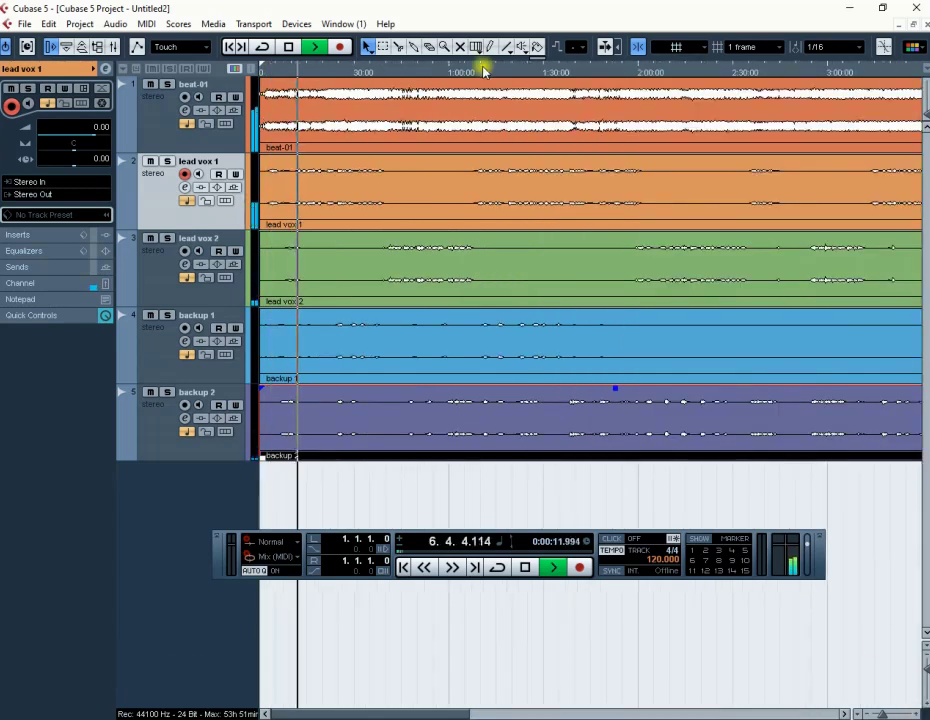
click(288, 46)
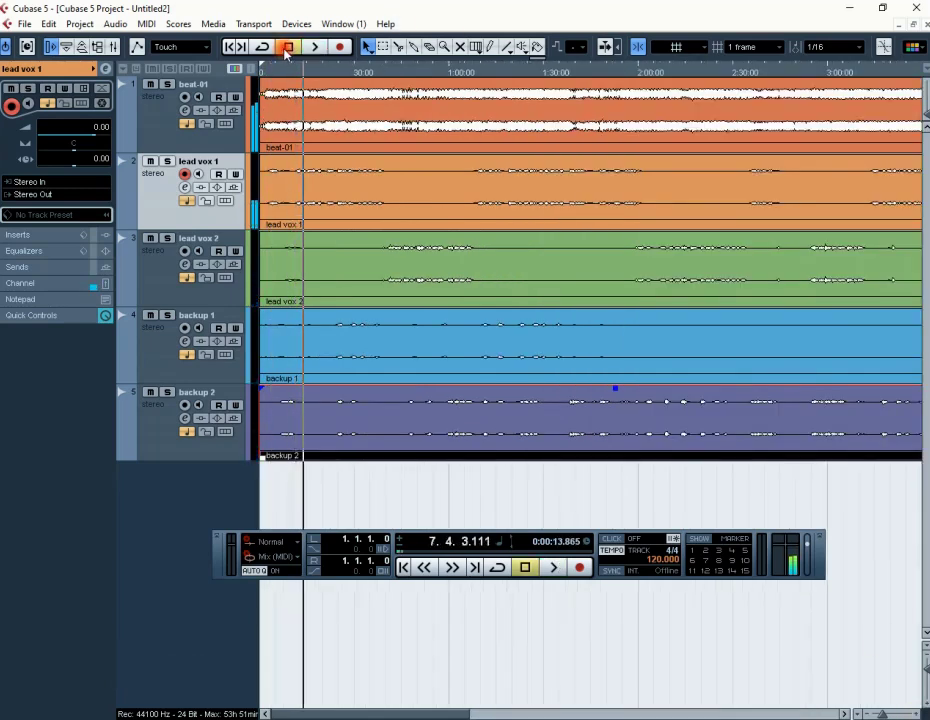
Step: Show the channel strip with the volume fader and view it for each track from beat-01 to backup 2, ending on beat-01
click(161, 131)
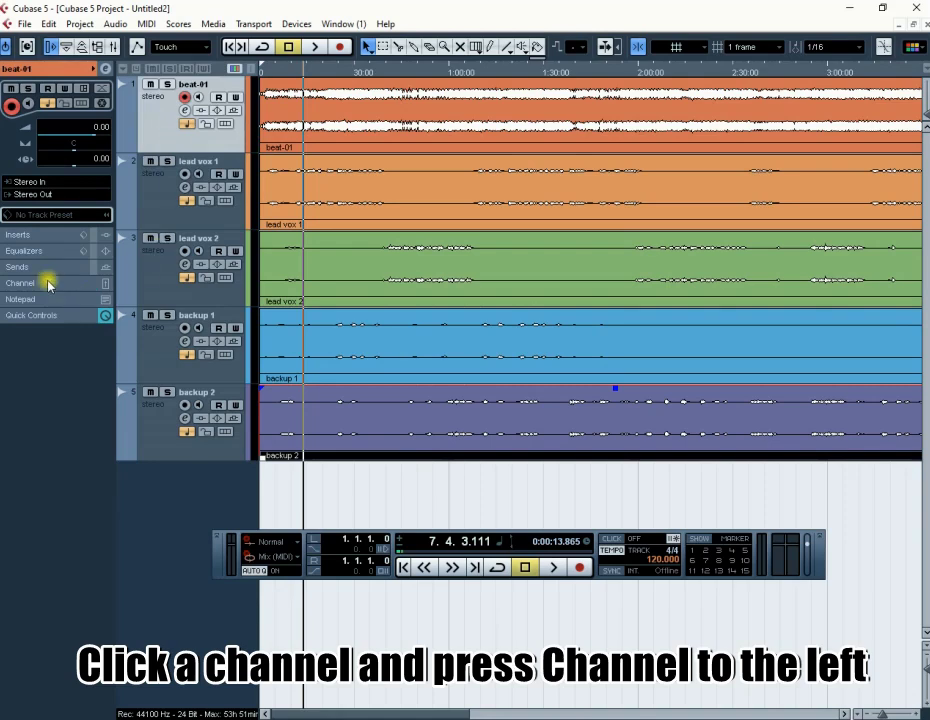
click(17, 285)
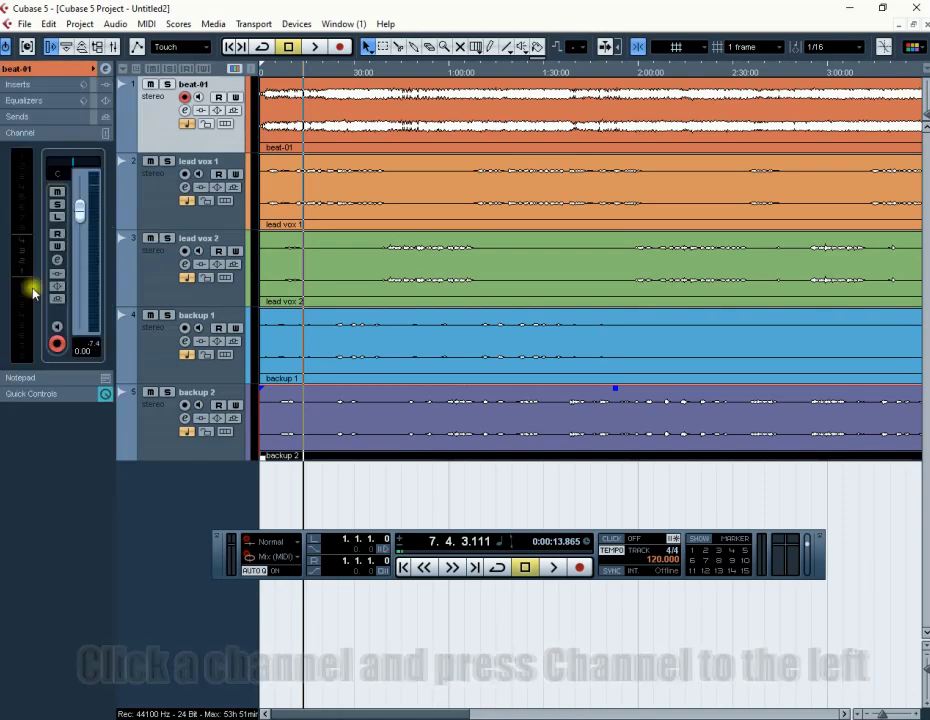
click(166, 202)
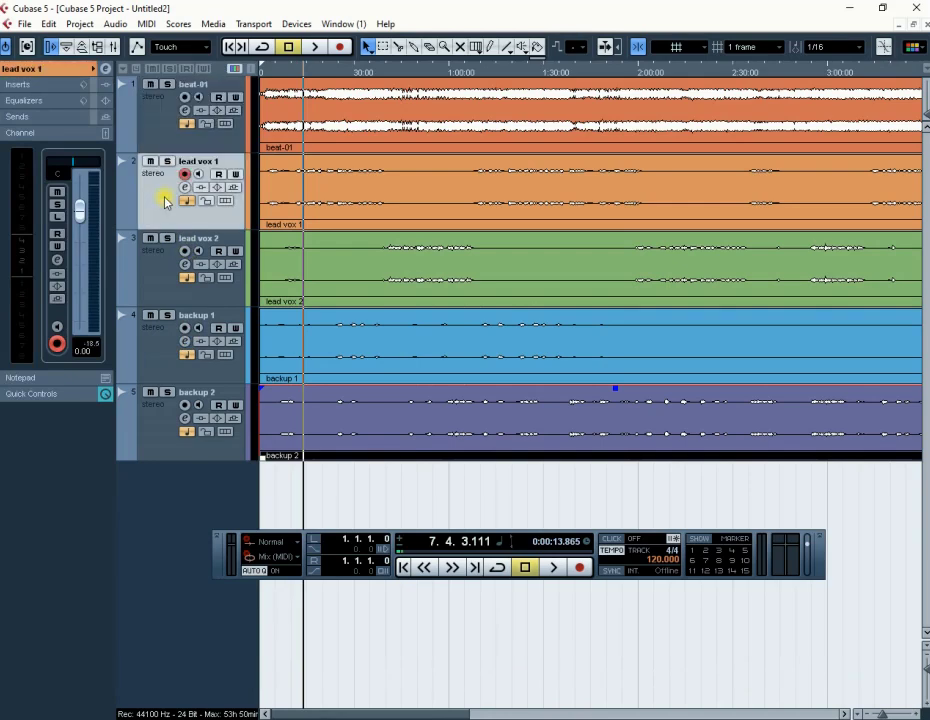
click(156, 284)
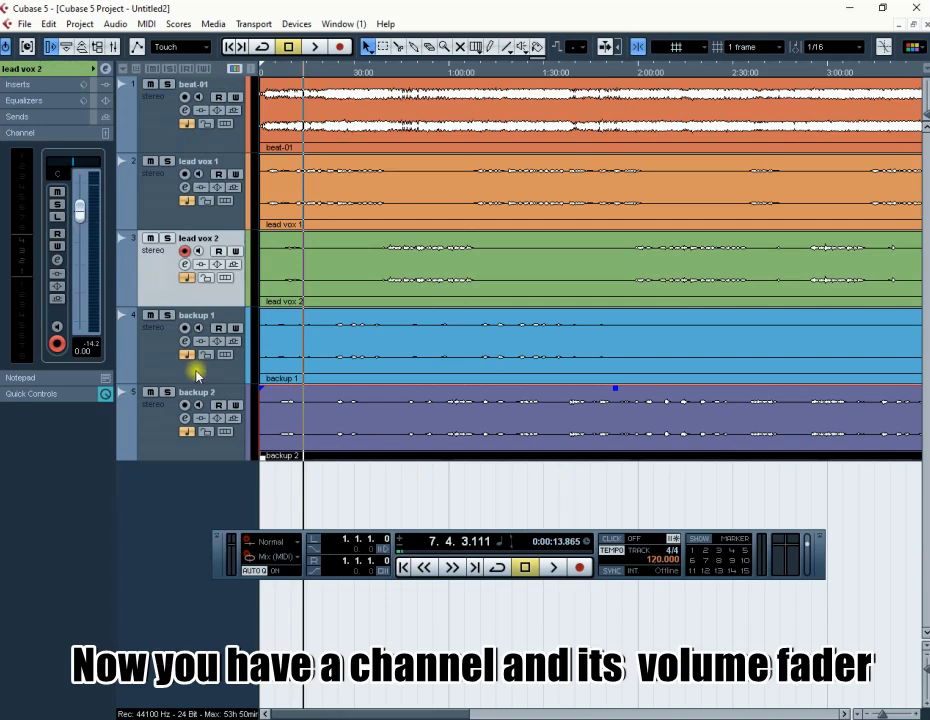
click(161, 358)
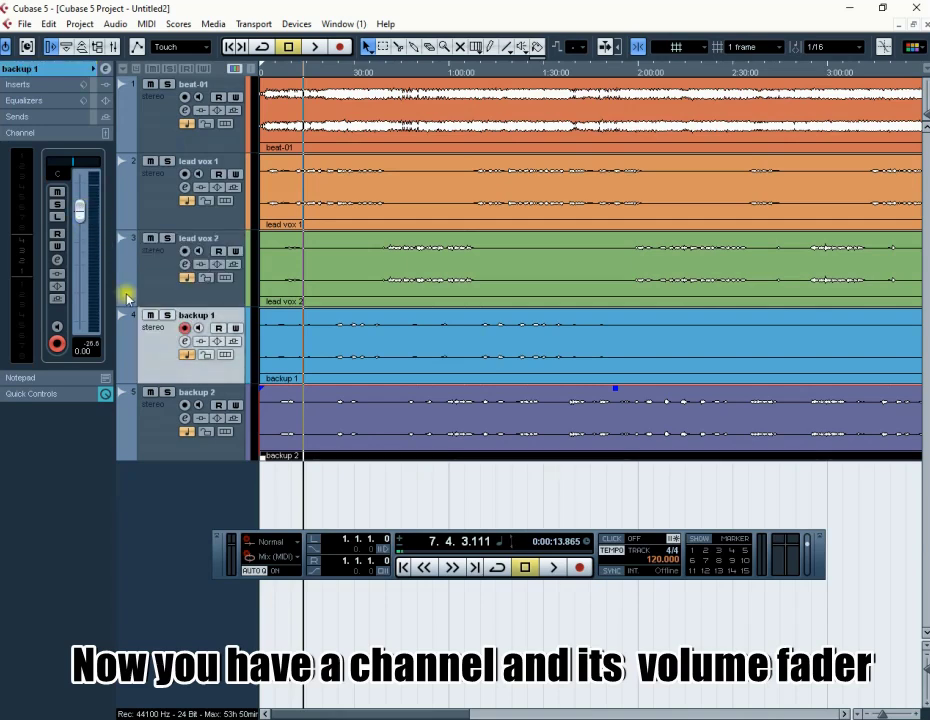
click(155, 438)
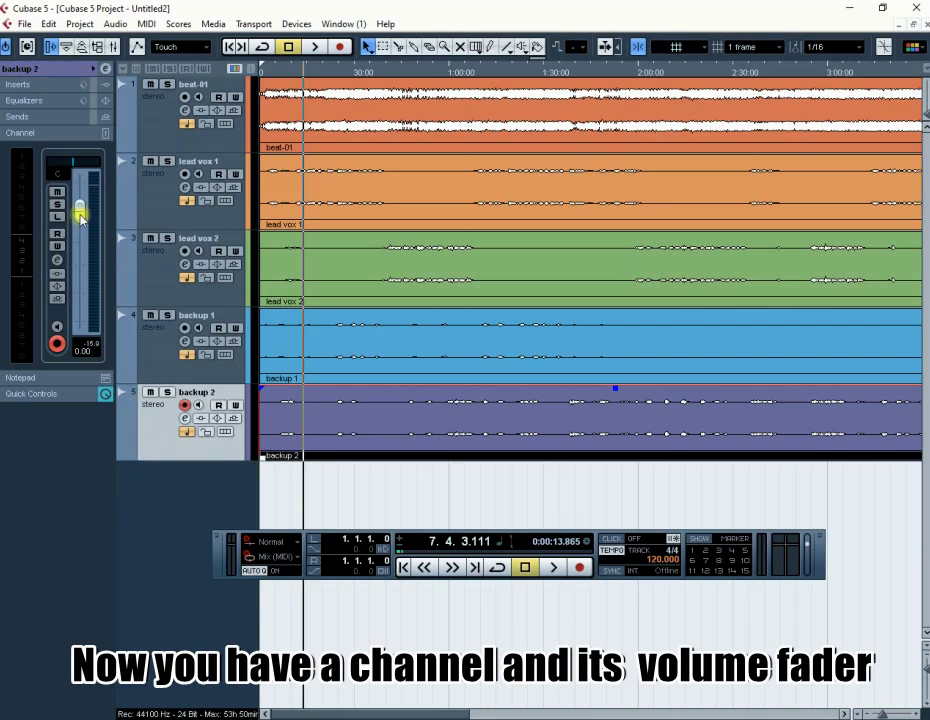
click(166, 133)
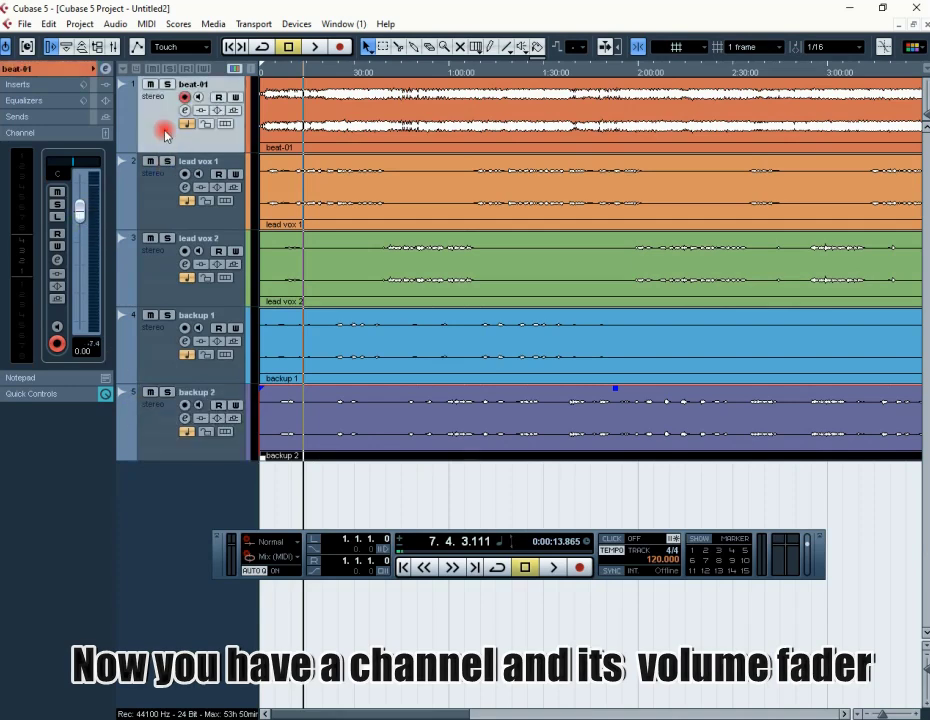
Step: Solo the beat-01 and lead vox 1 tracks and play them from the project start
click(168, 85)
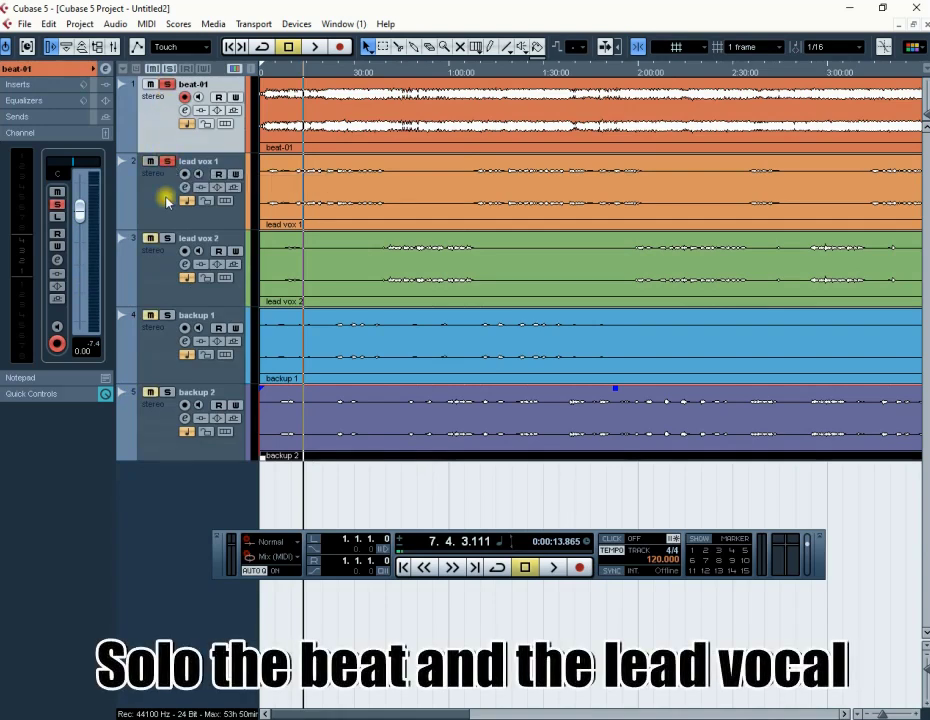
click(228, 48)
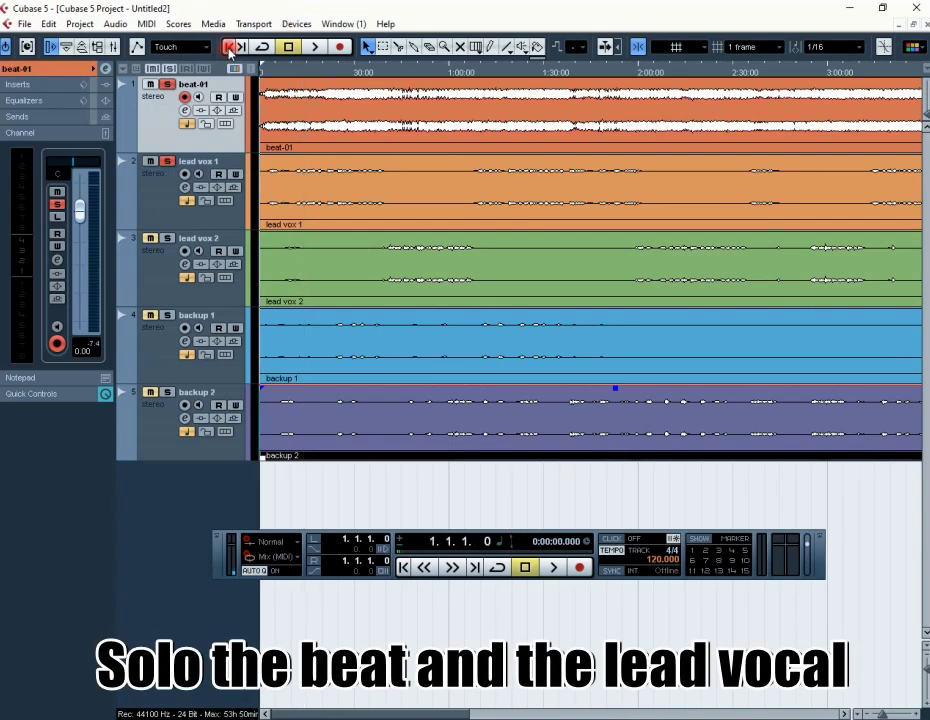
click(317, 48)
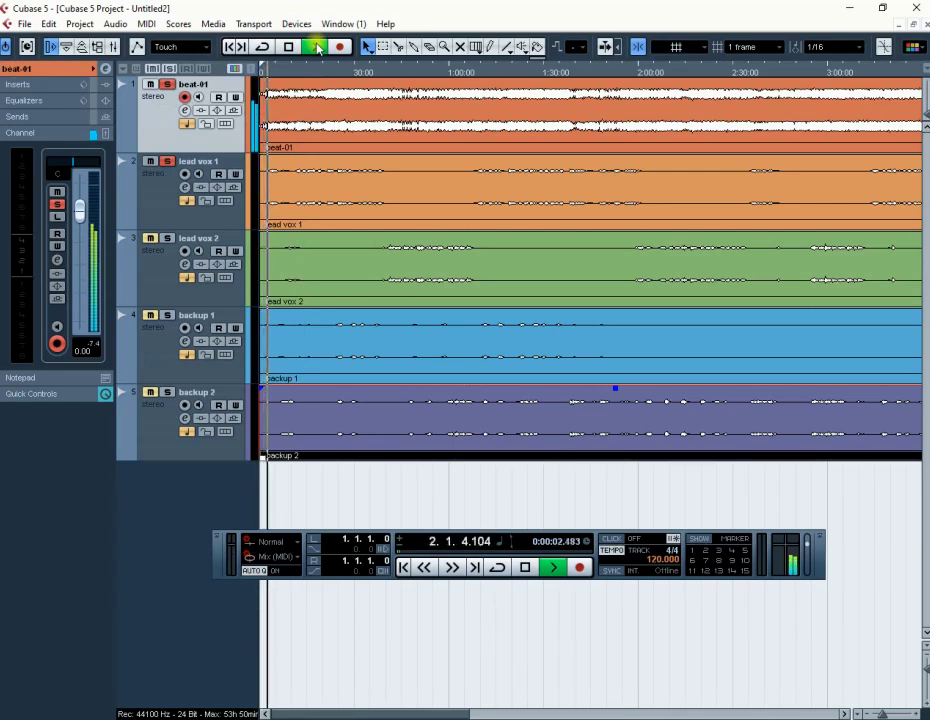
Step: Raise the volume faders of beat-01 to about 4.07 and lead vox 1 to about 4.34 during playback
click(160, 202)
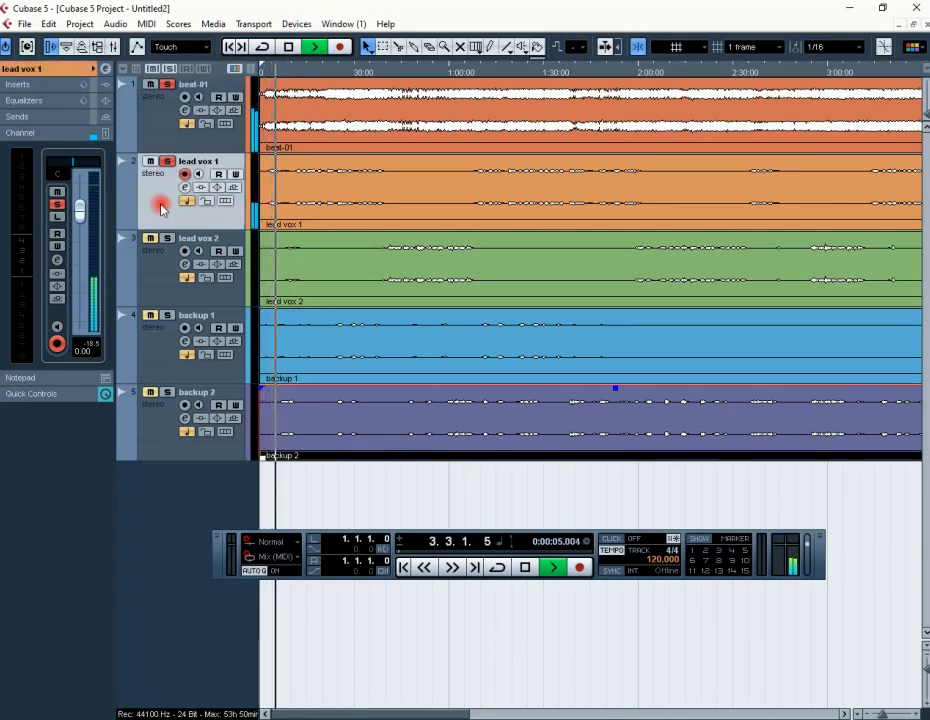
click(163, 113)
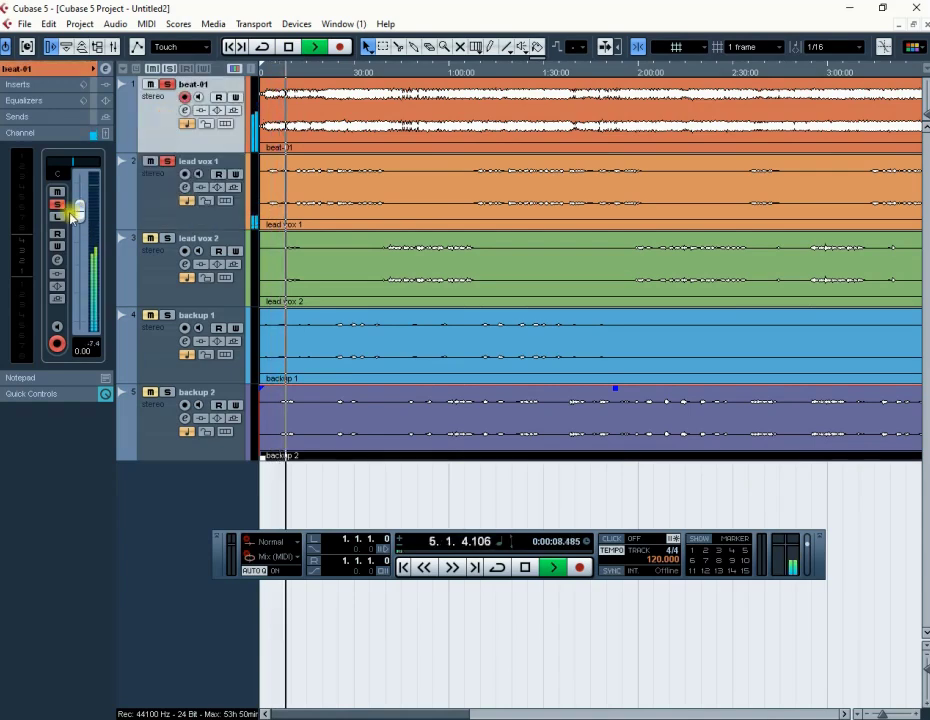
drag(78, 209, 83, 196)
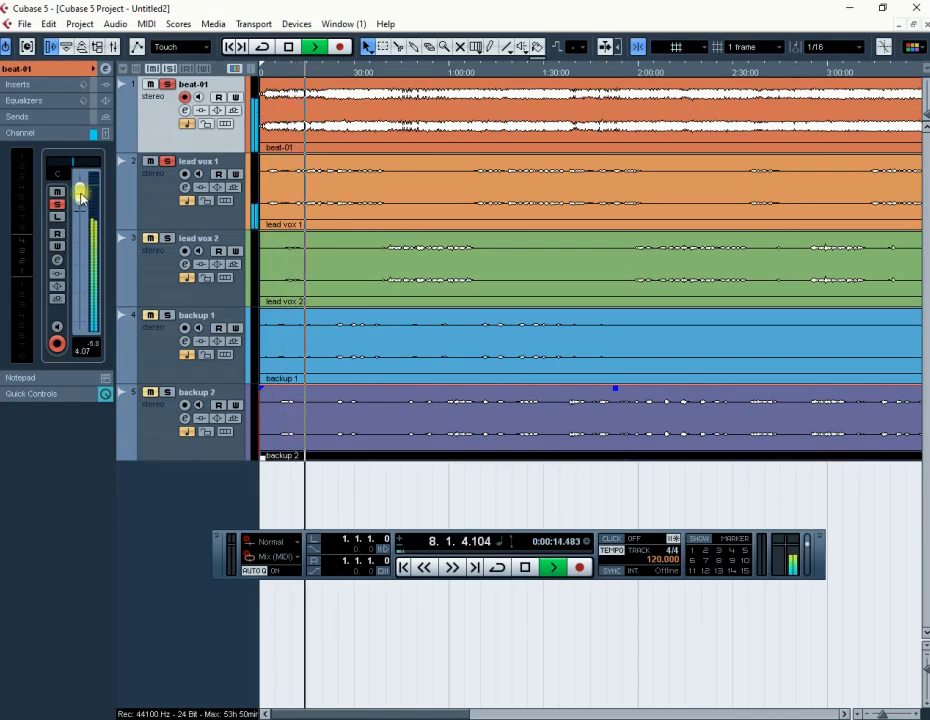
click(158, 201)
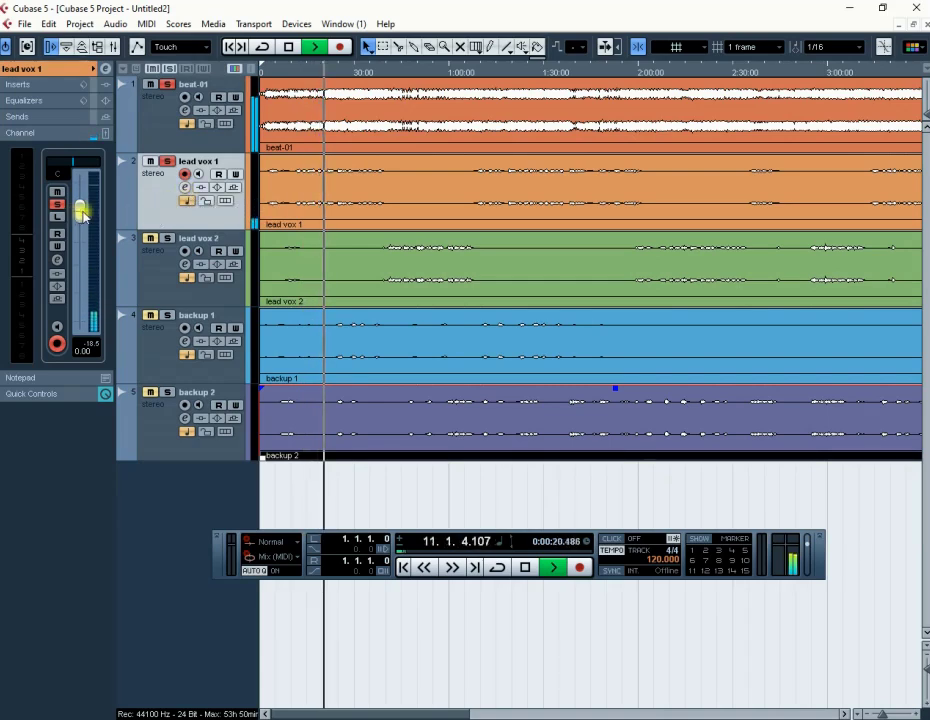
drag(84, 215, 83, 200)
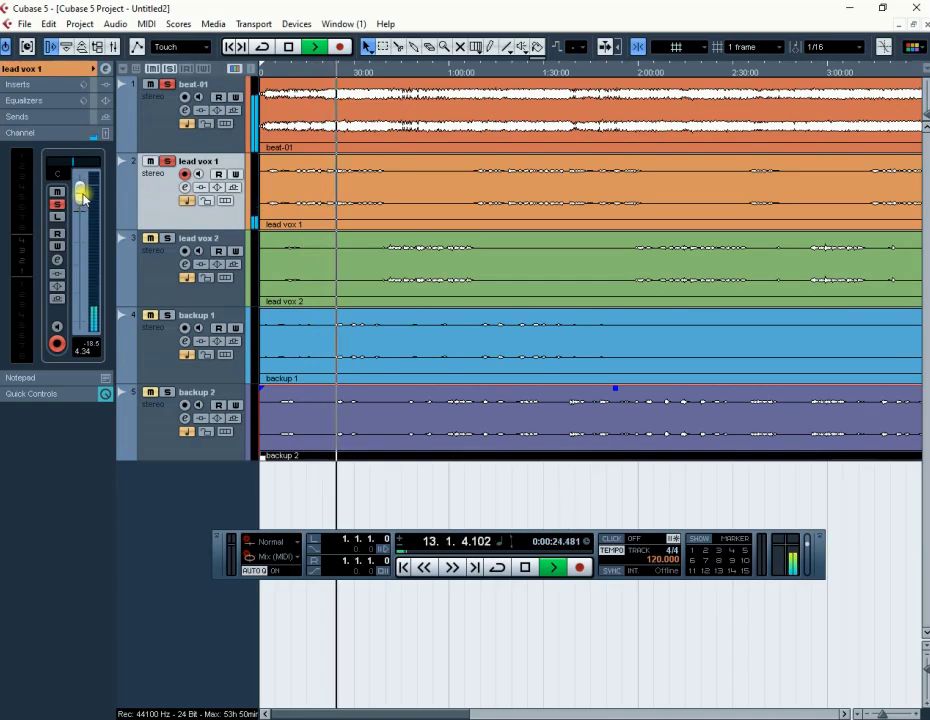
Step: Open the channel settings of lead vox 1, stop playback and load the Dynamics Compressor into insert slot 1
click(186, 192)
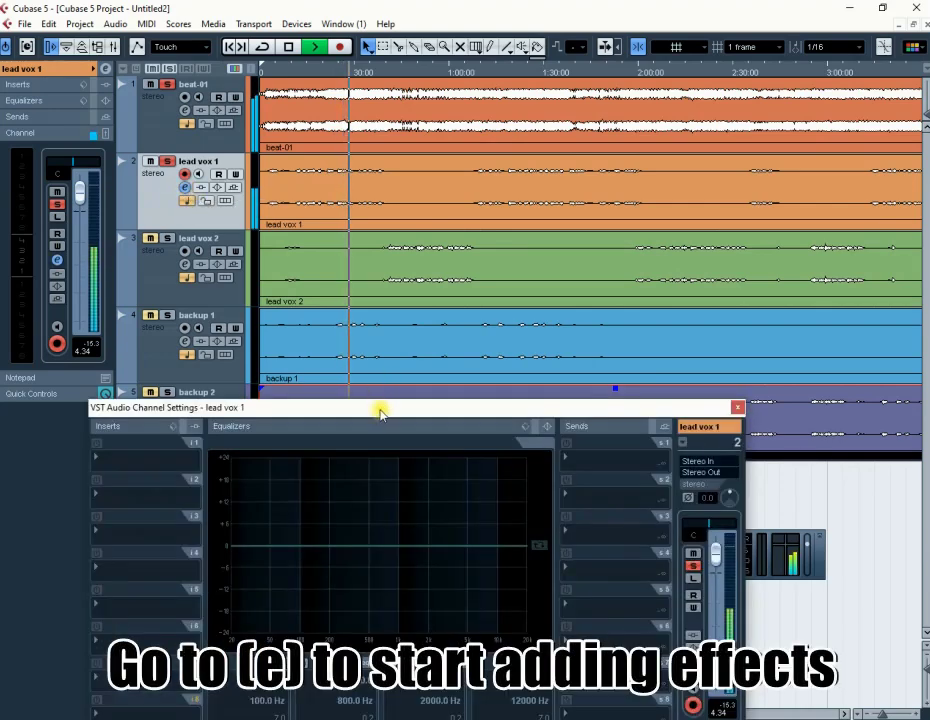
drag(380, 407, 459, 163)
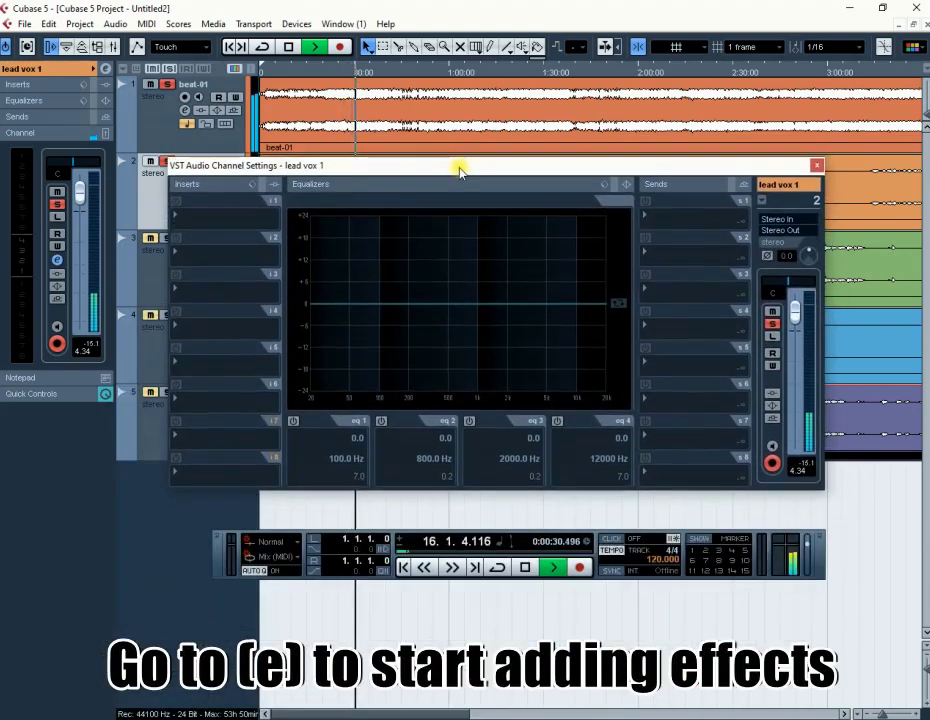
click(288, 46)
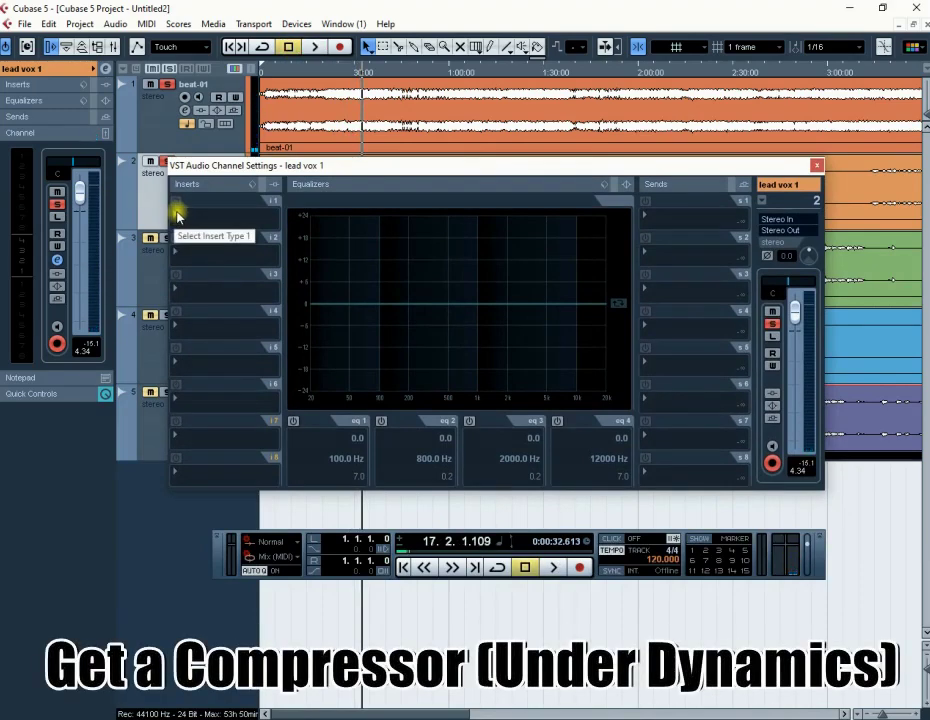
click(180, 221)
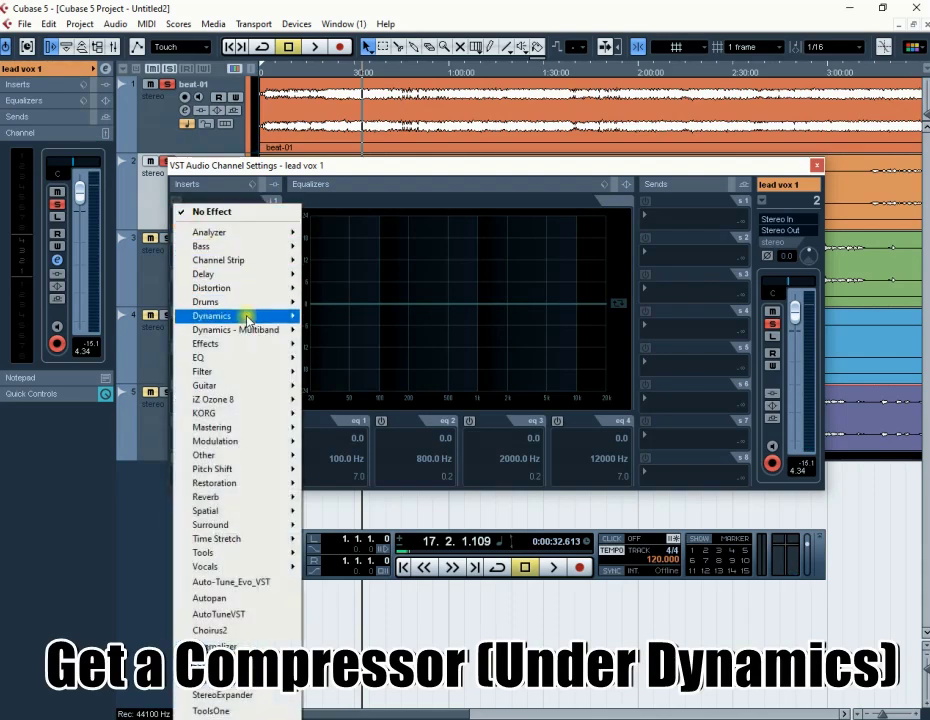
mouse_move(246, 319)
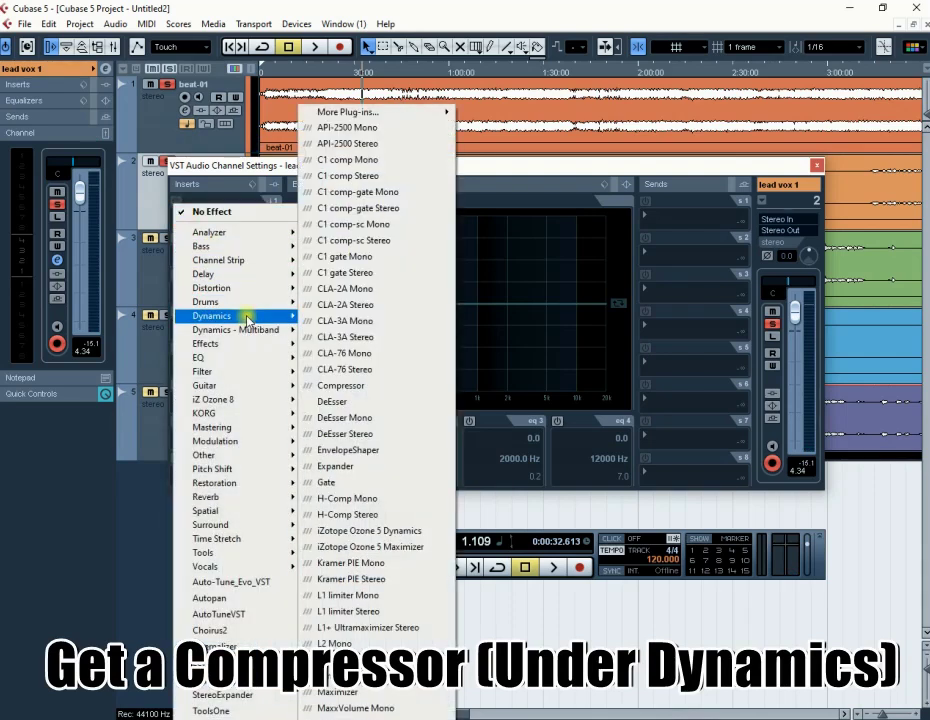
click(345, 390)
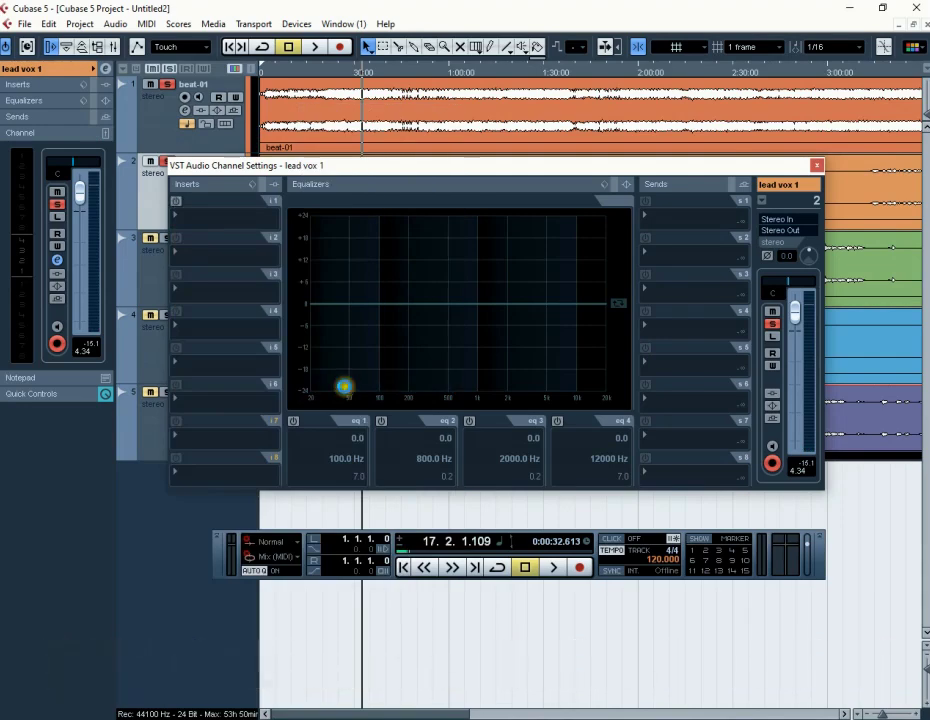
Step: During playback, set the lead vox 1 compressor's threshold to about -30.8 and turn off automatic make-up gain
drag(326, 410, 457, 331)
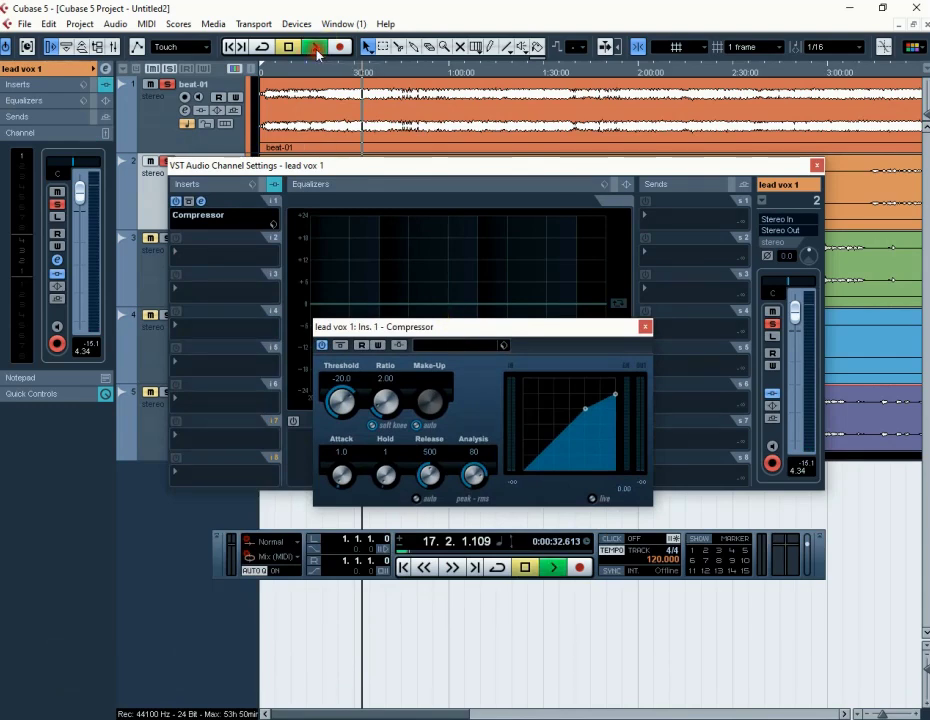
drag(384, 324, 377, 249)
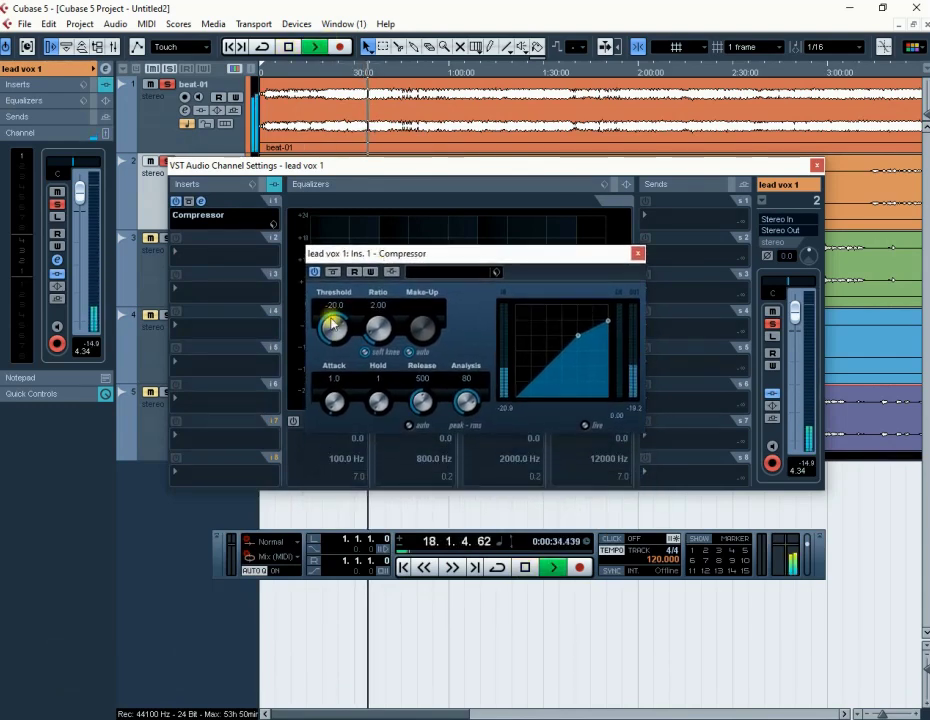
drag(333, 322, 334, 348)
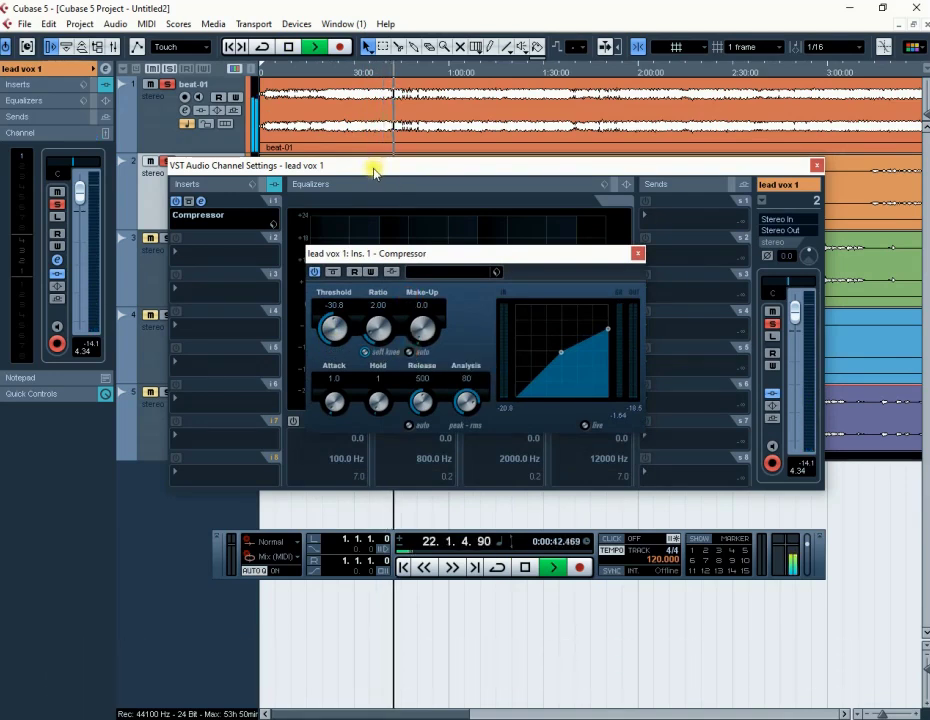
Step: Replay different parts of the song and raise the lead vox 1 compressor's make-up gain to about 13.6
drag(374, 166, 391, 328)
click(270, 77)
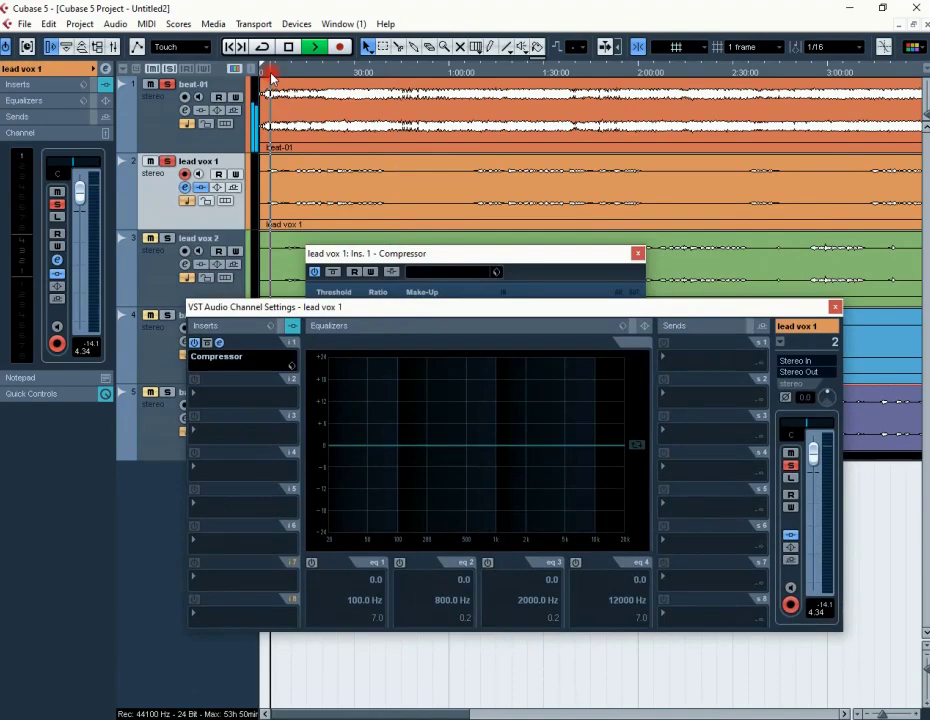
click(219, 343)
click(219, 343)
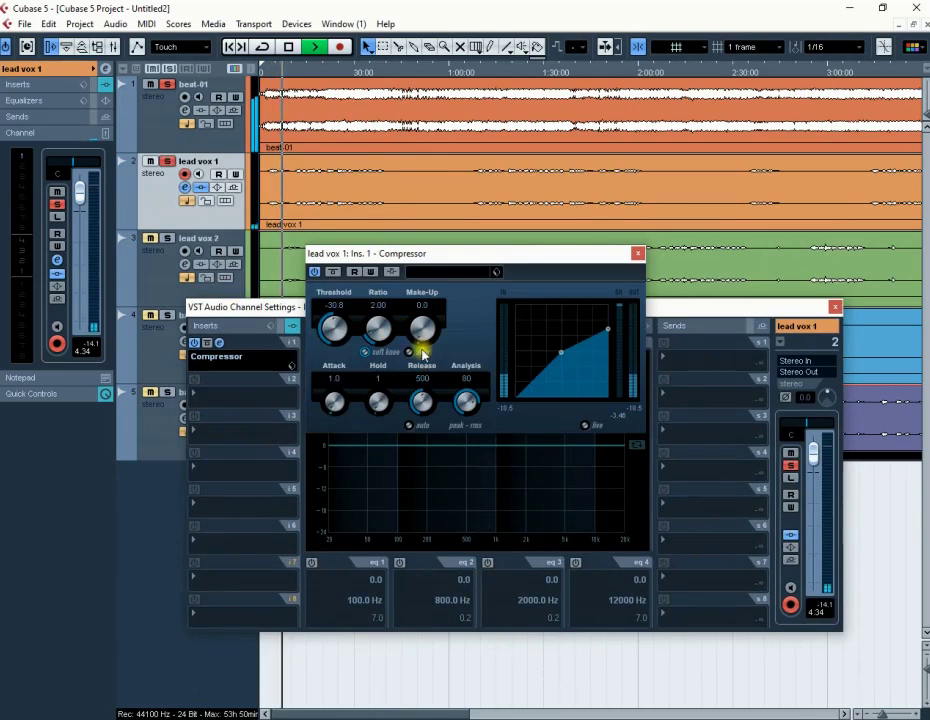
drag(423, 342, 417, 275)
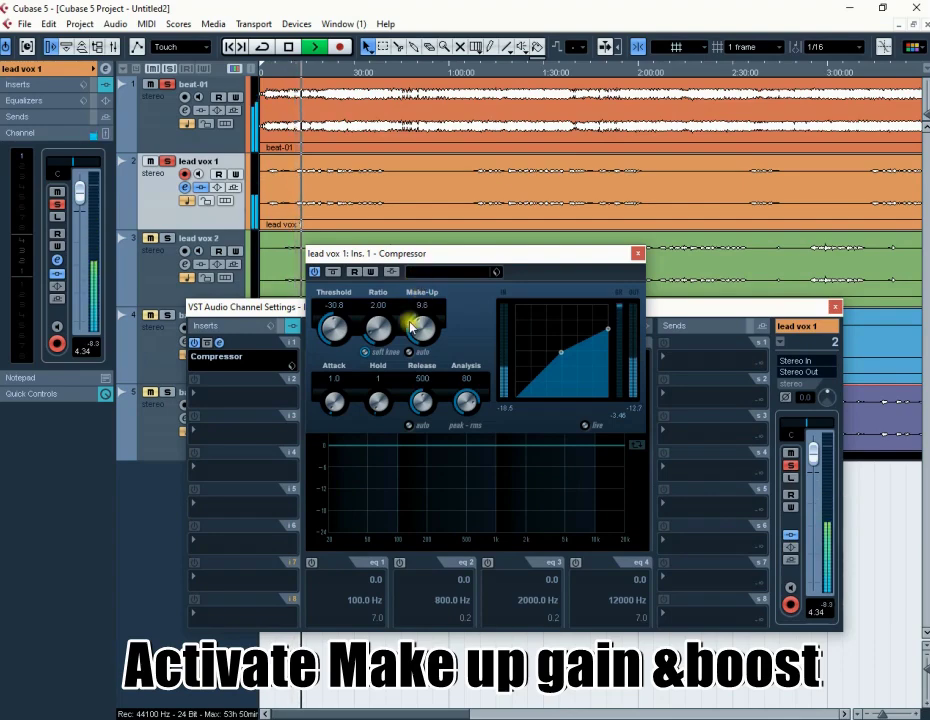
click(418, 336)
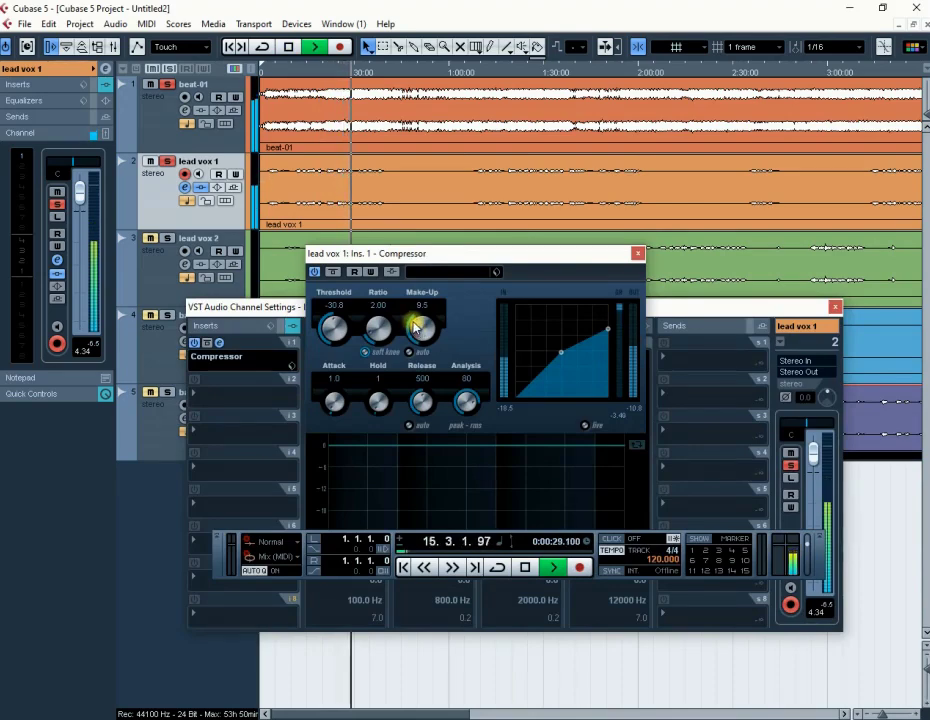
click(492, 78)
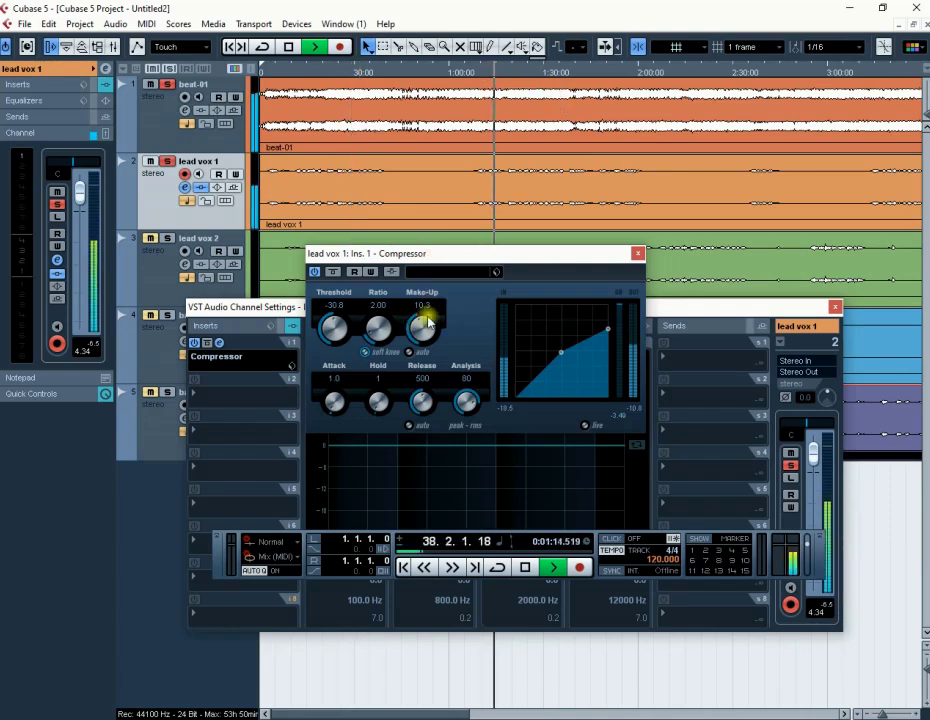
drag(414, 322, 417, 318)
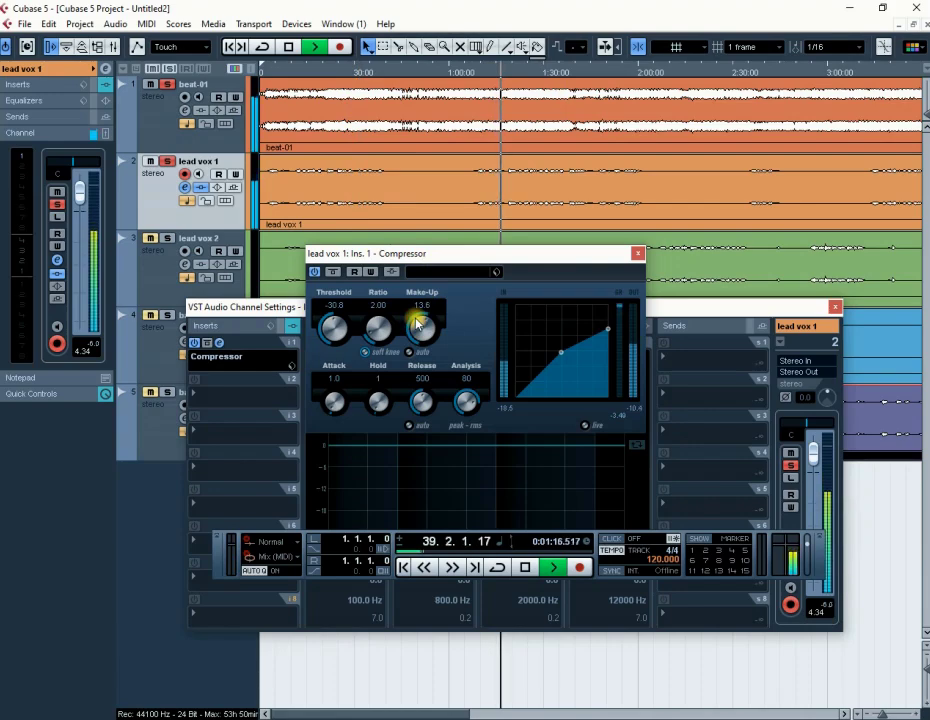
click(303, 72)
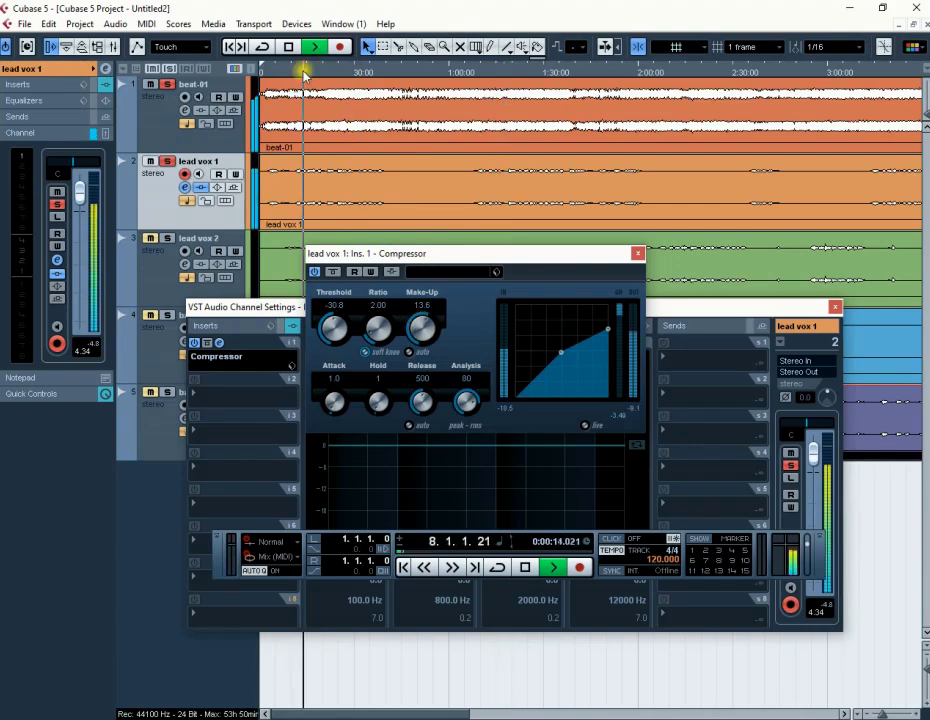
Step: Bring up the lead vox 1 channel settings and load the Pitch Shift effect Pitch Correct into insert slot 2
click(185, 190)
click(185, 190)
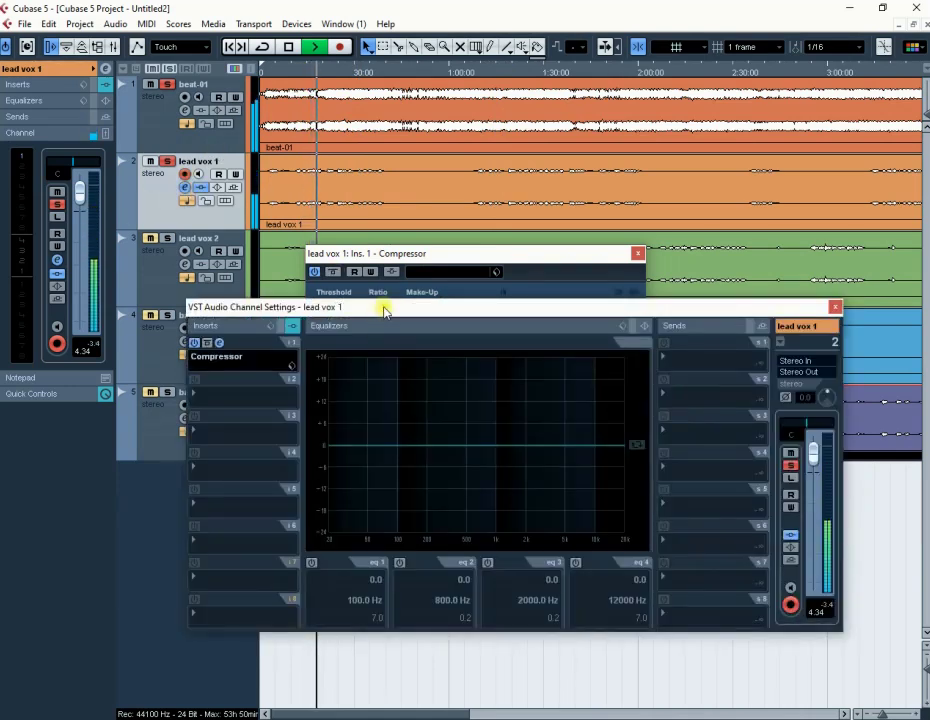
drag(385, 311, 396, 184)
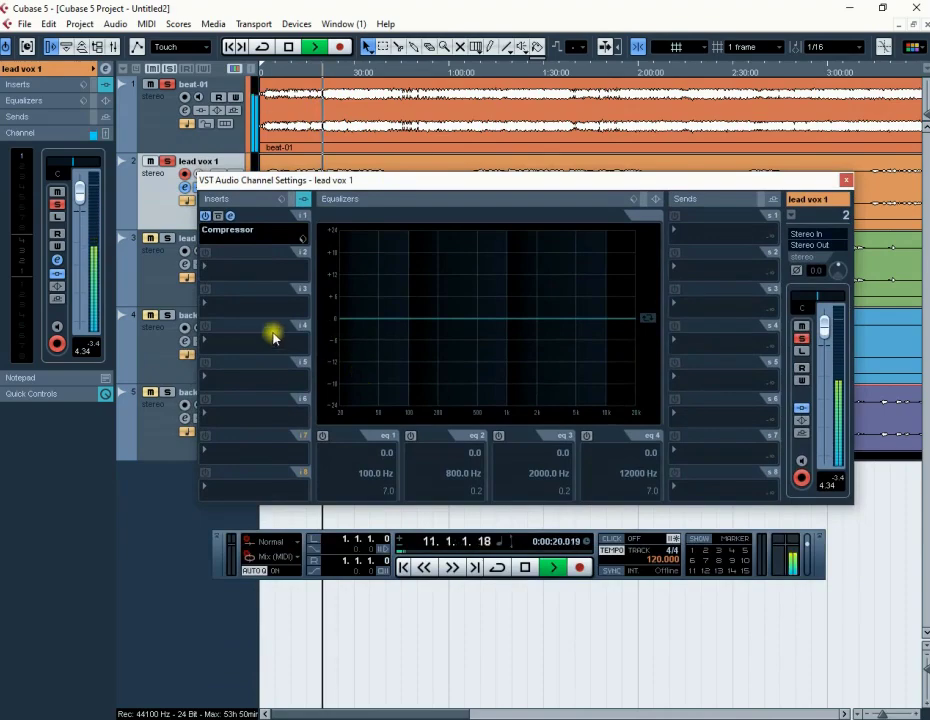
click(209, 268)
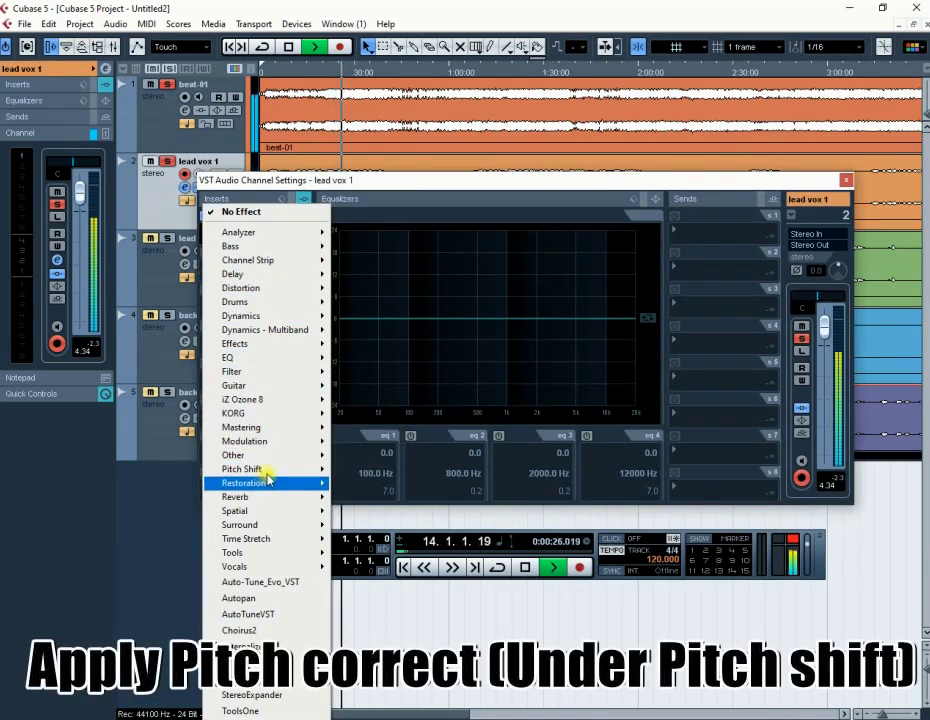
mouse_move(272, 473)
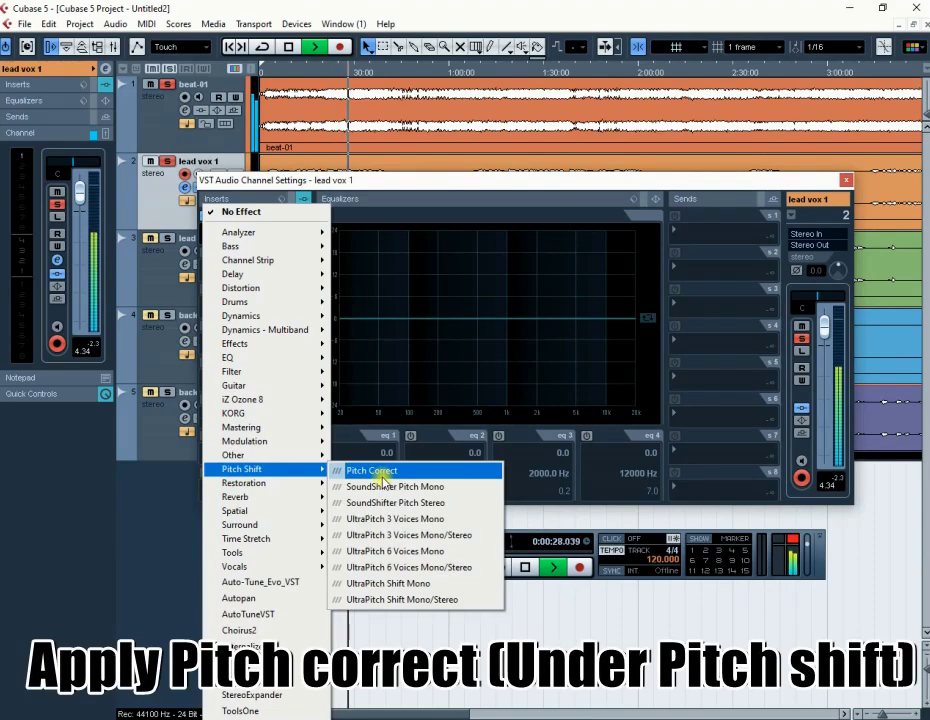
click(383, 478)
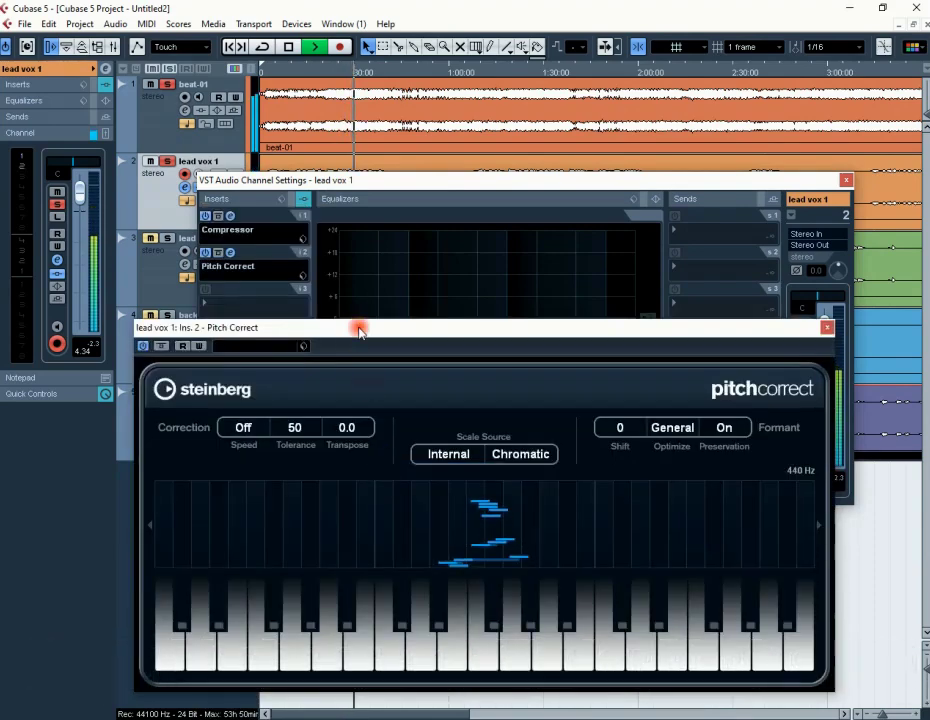
Step: In Pitch Correct on lead vox 1, set the correction speed to 100, the tolerance to 0 and the scale to Major
drag(357, 327, 386, 150)
drag(266, 248, 259, 46)
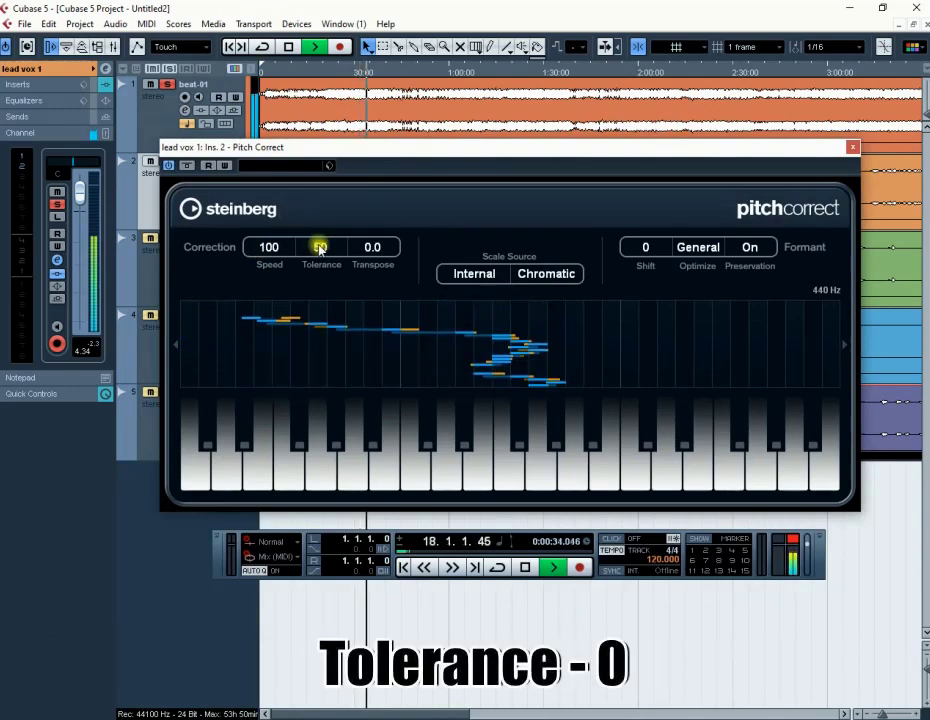
drag(322, 245, 318, 453)
click(531, 274)
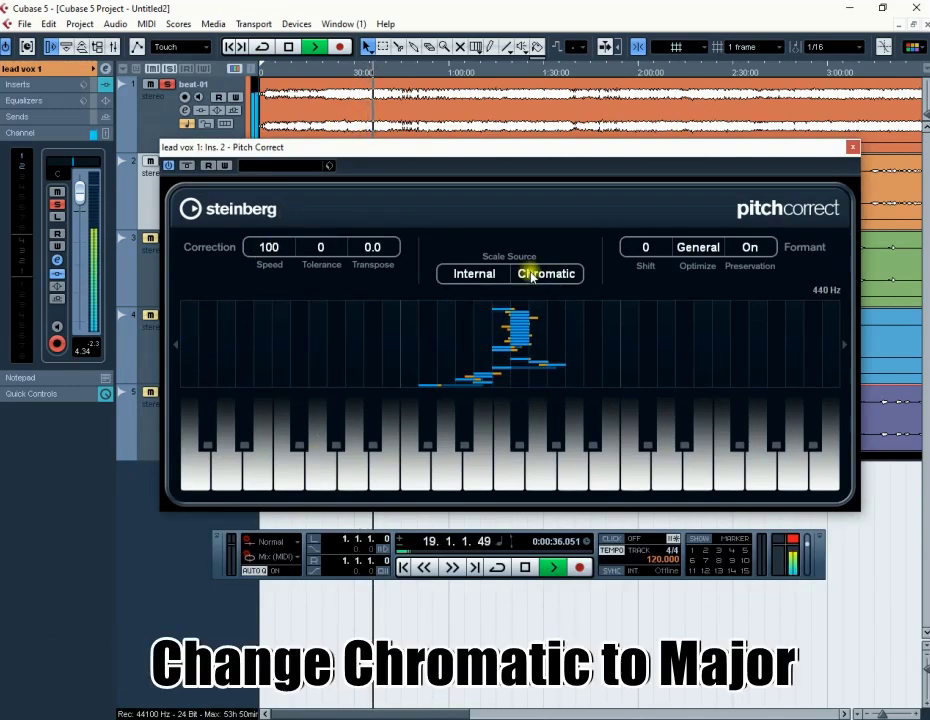
click(549, 309)
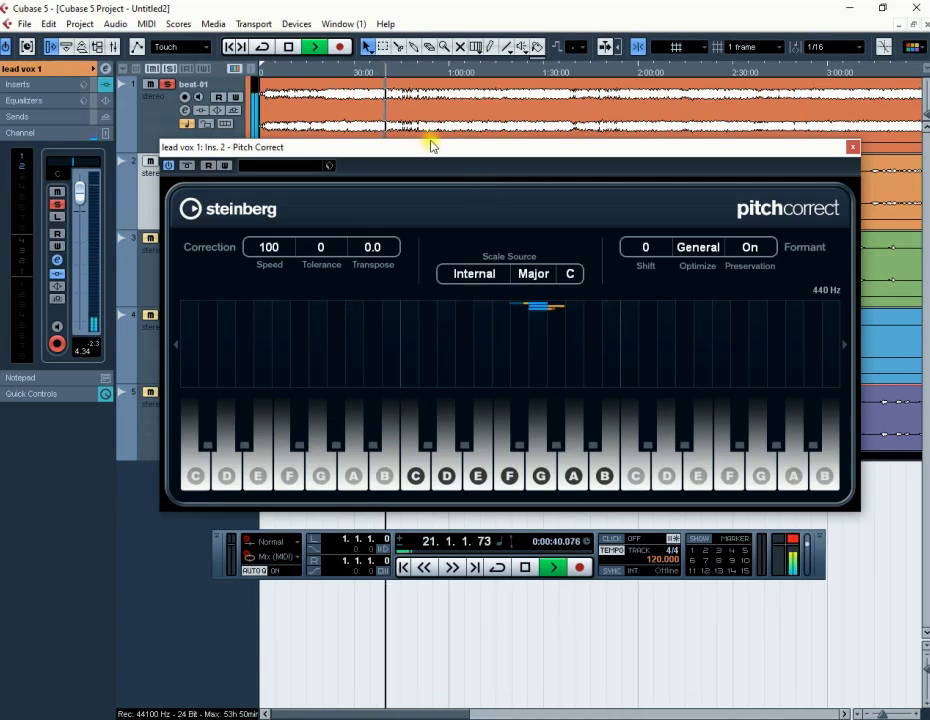
drag(433, 152, 443, 242)
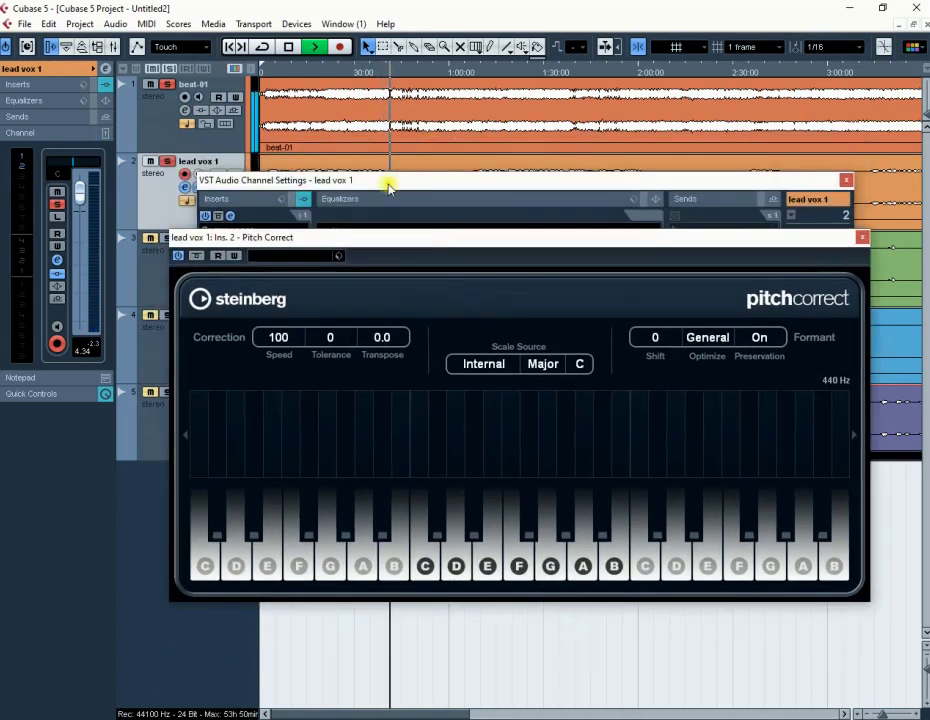
Step: During playback, try the major keys C#, D and D# in Pitch Correct, settle on E, and close the effect and channel settings windows
click(288, 72)
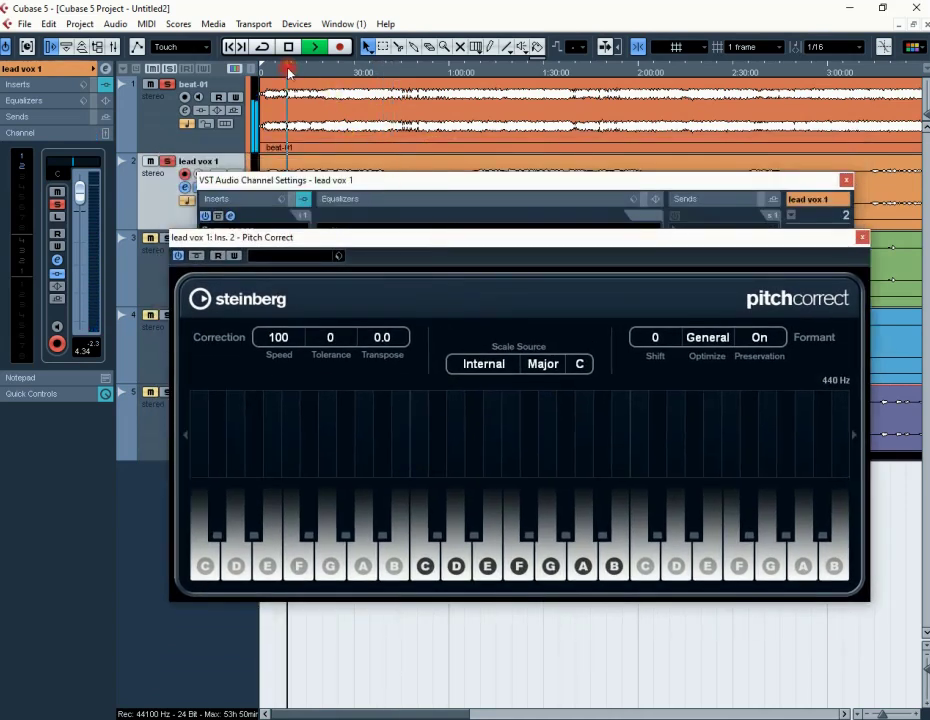
click(581, 365)
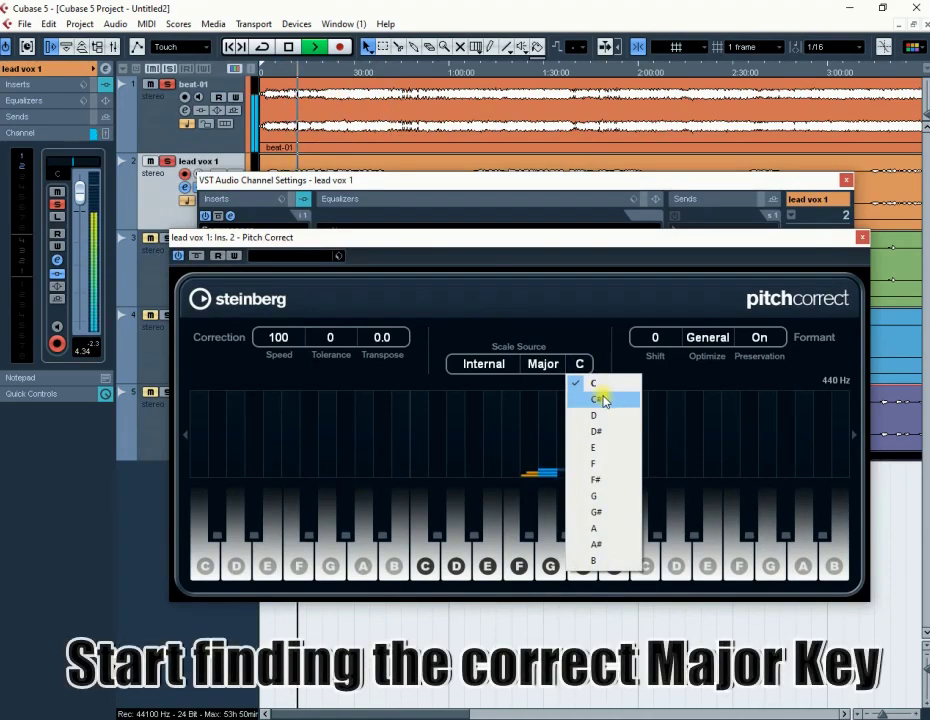
click(600, 399)
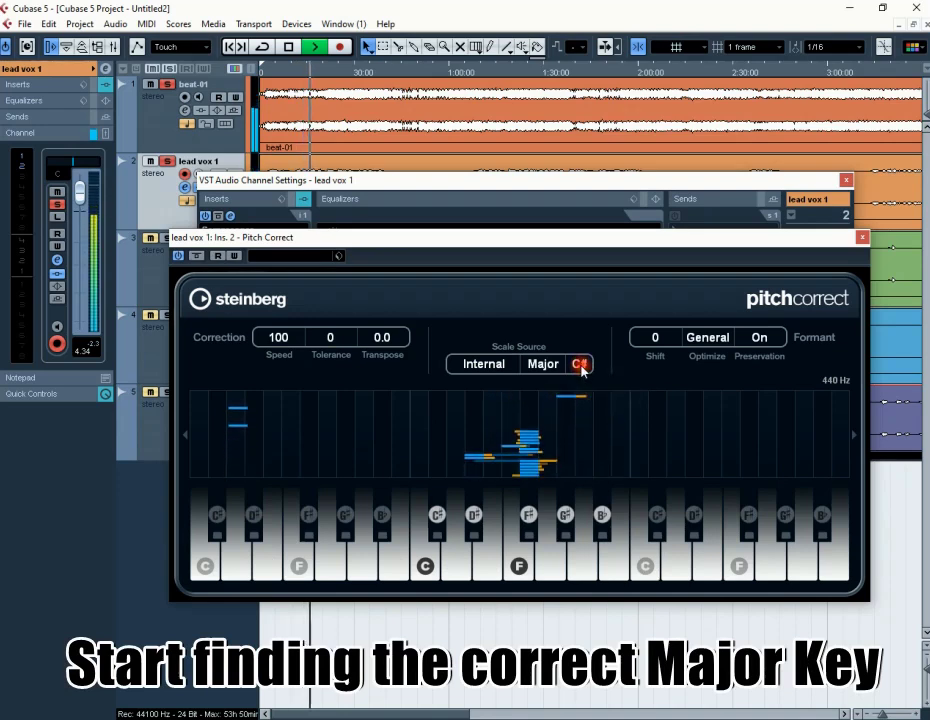
click(581, 366)
click(592, 410)
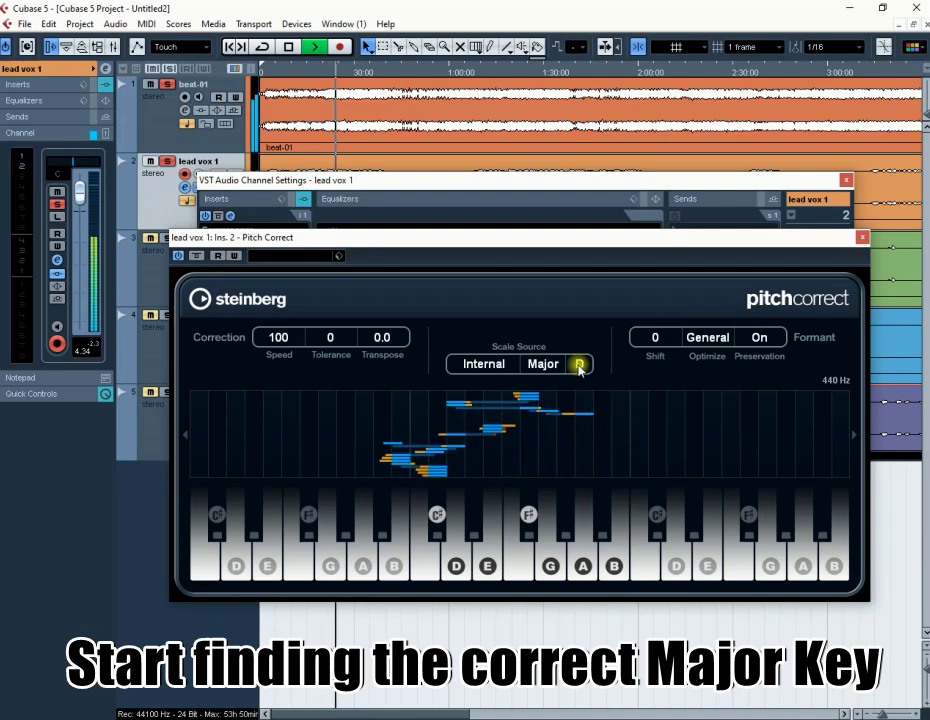
click(581, 366)
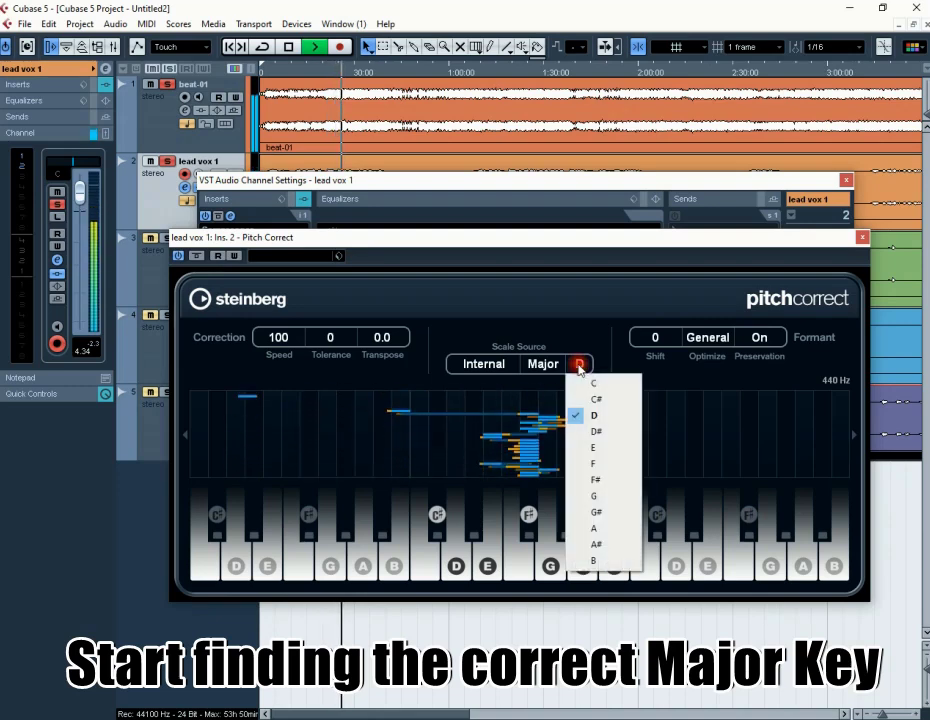
click(596, 433)
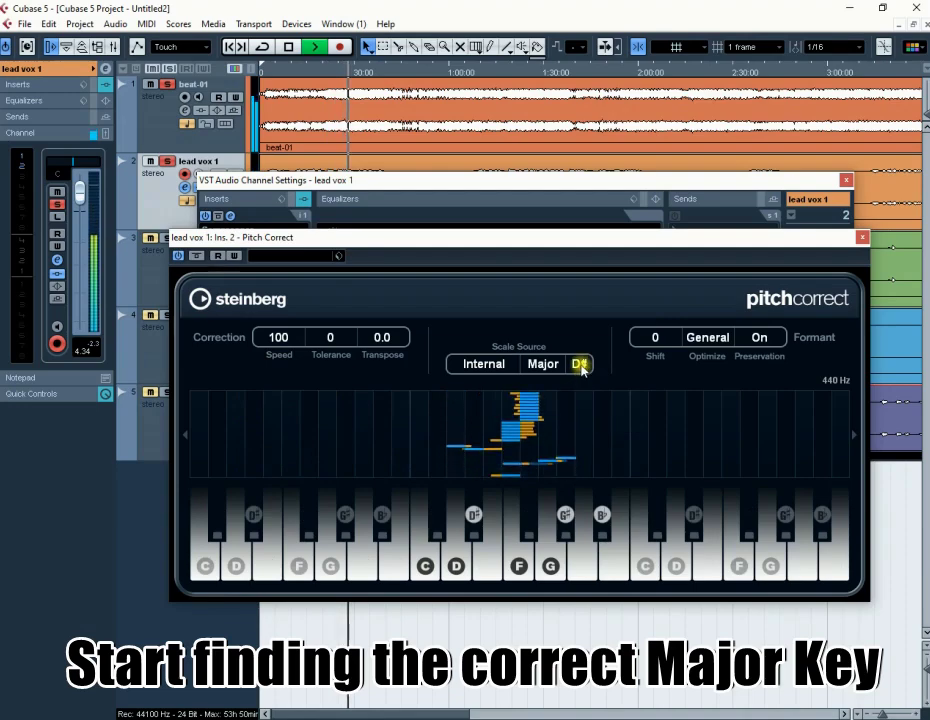
click(581, 366)
click(598, 449)
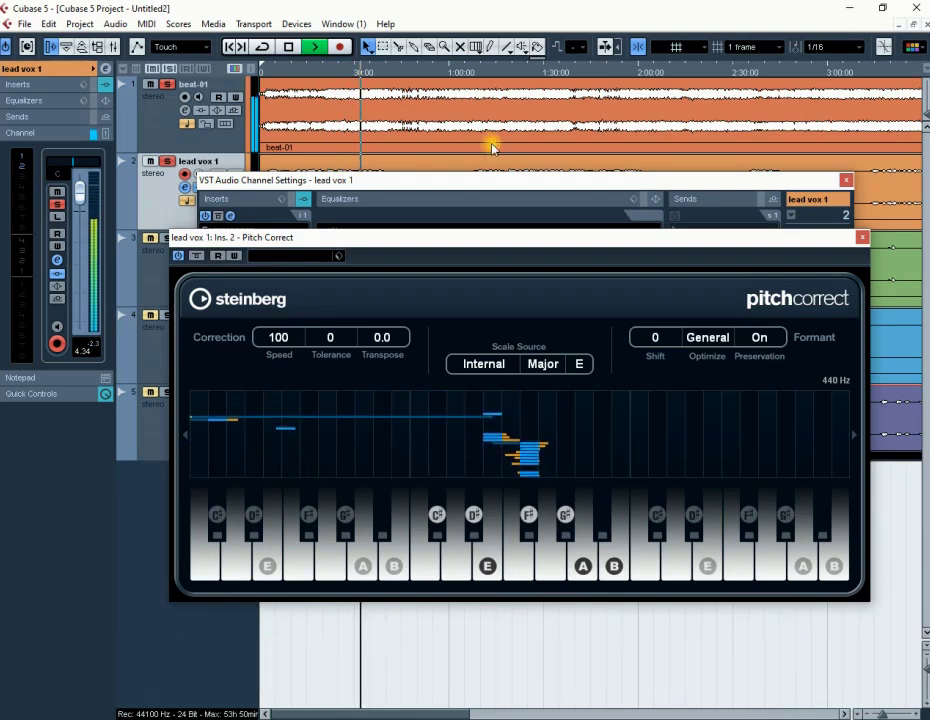
click(509, 72)
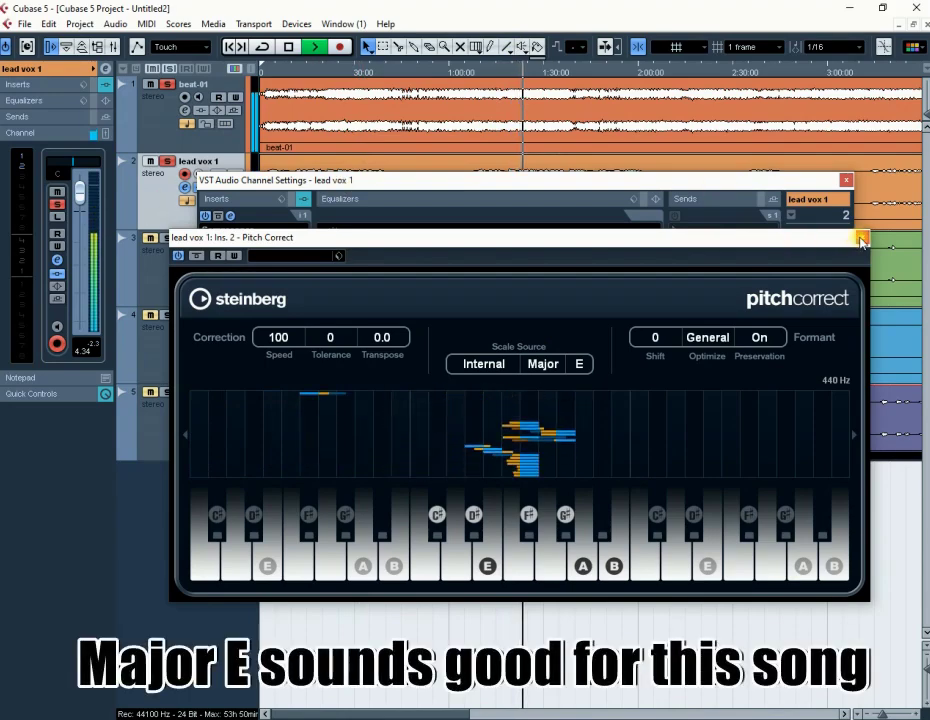
click(862, 240)
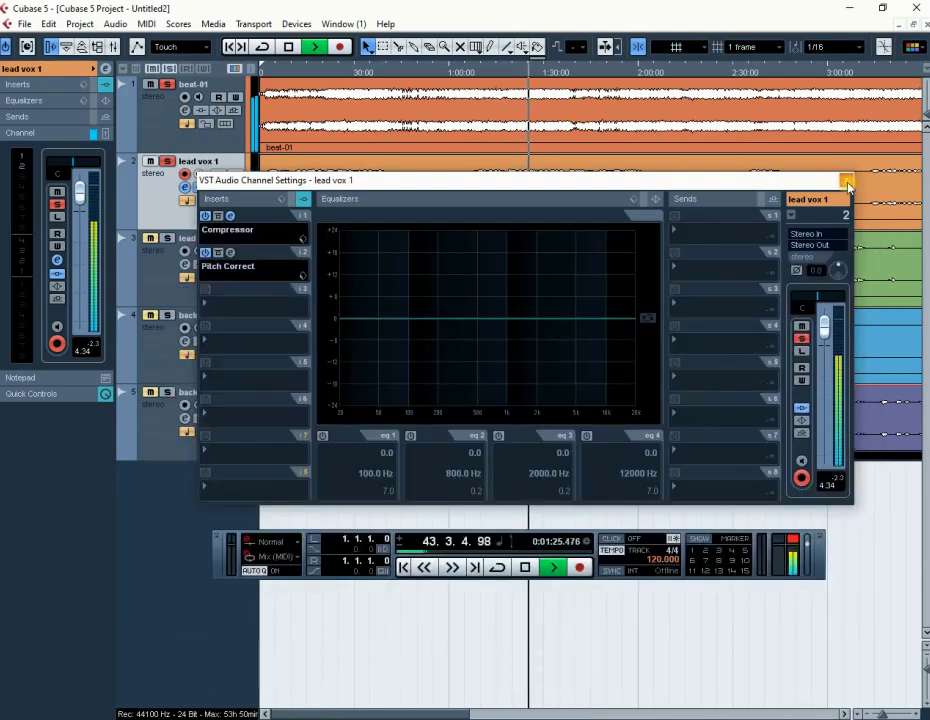
click(846, 183)
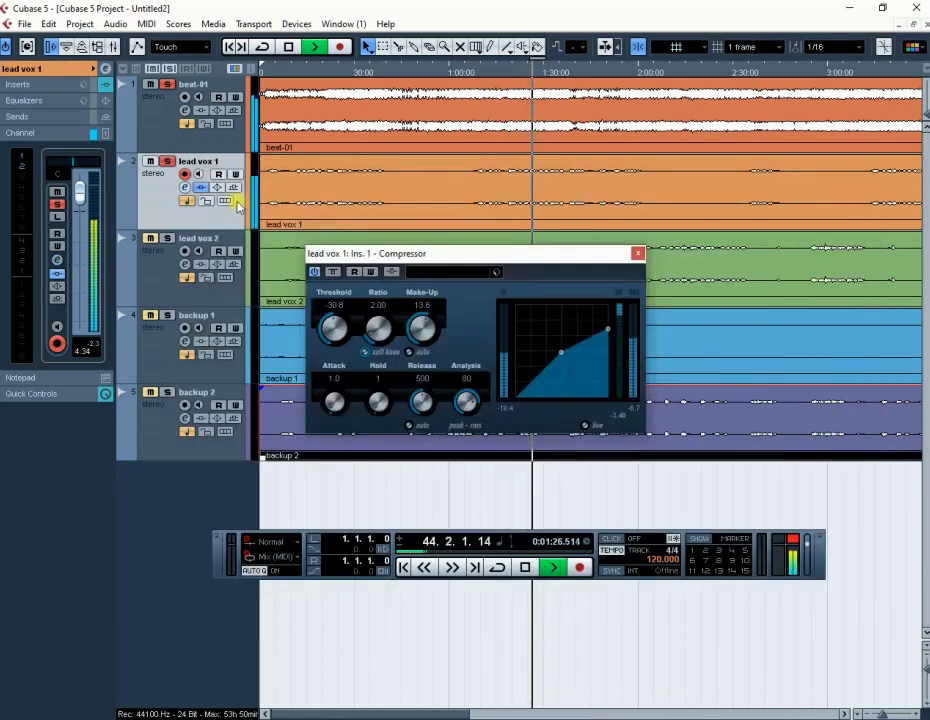
Step: Replay the song from its start and lower the Stereo Out fader to about -1.26 in the mixer, closing the mixer when done
click(581, 73)
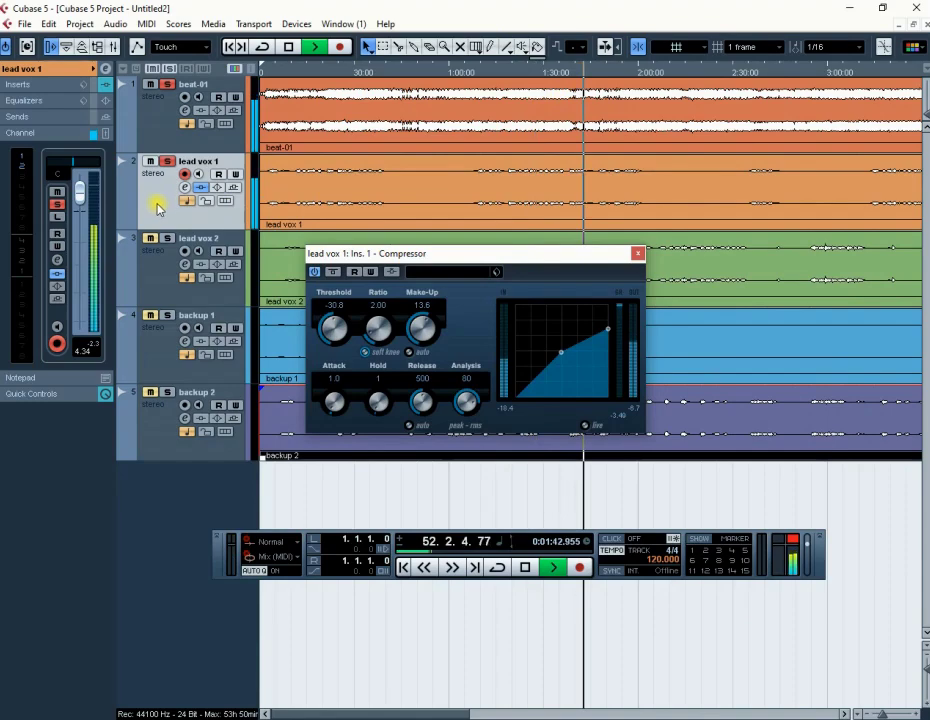
click(231, 47)
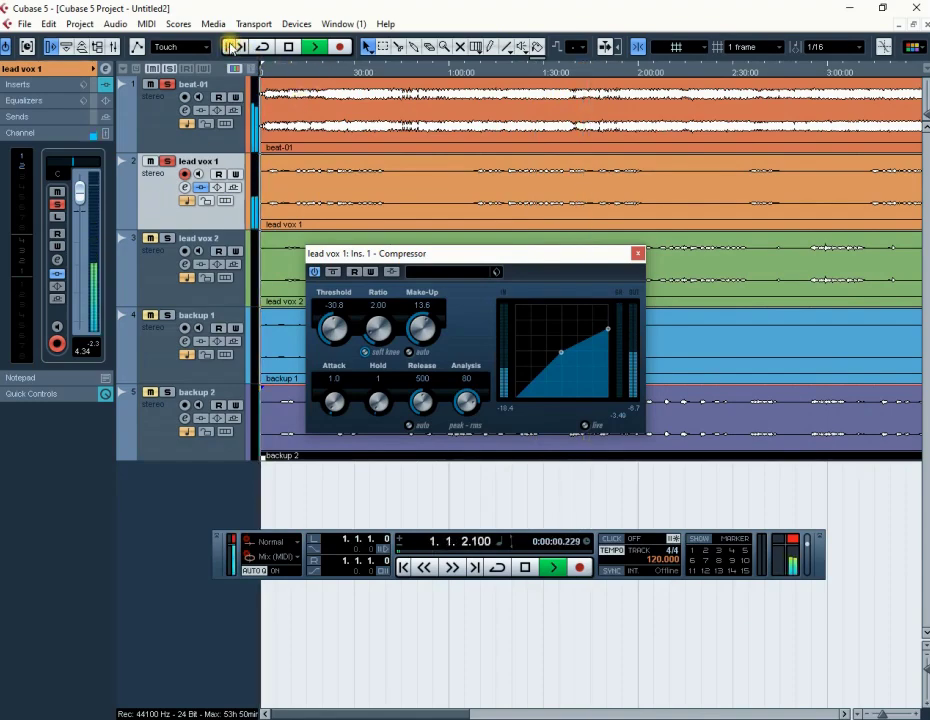
click(115, 47)
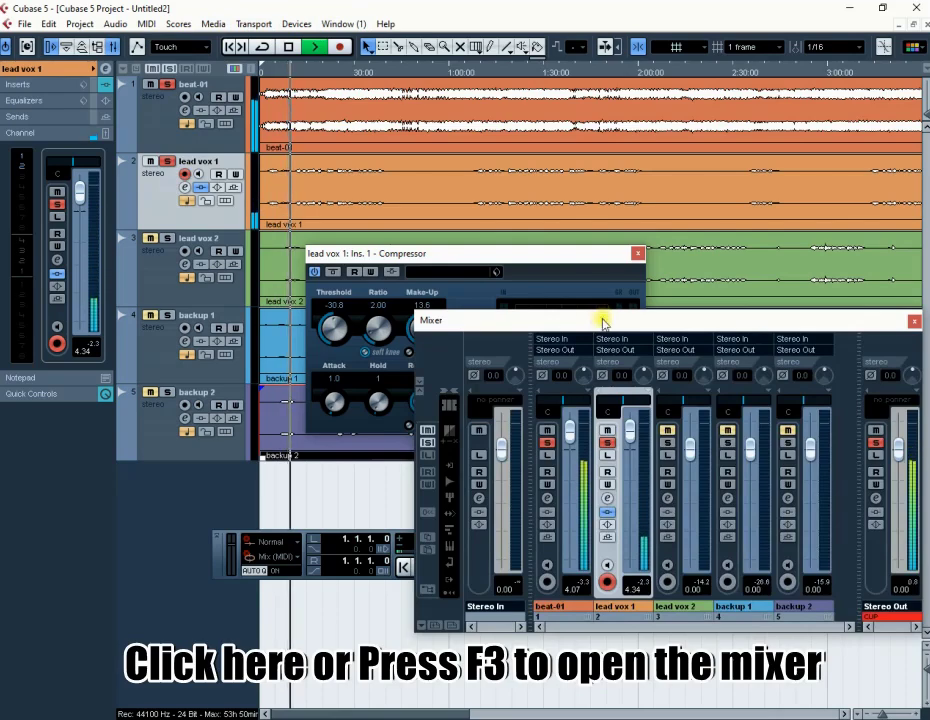
drag(602, 319, 505, 255)
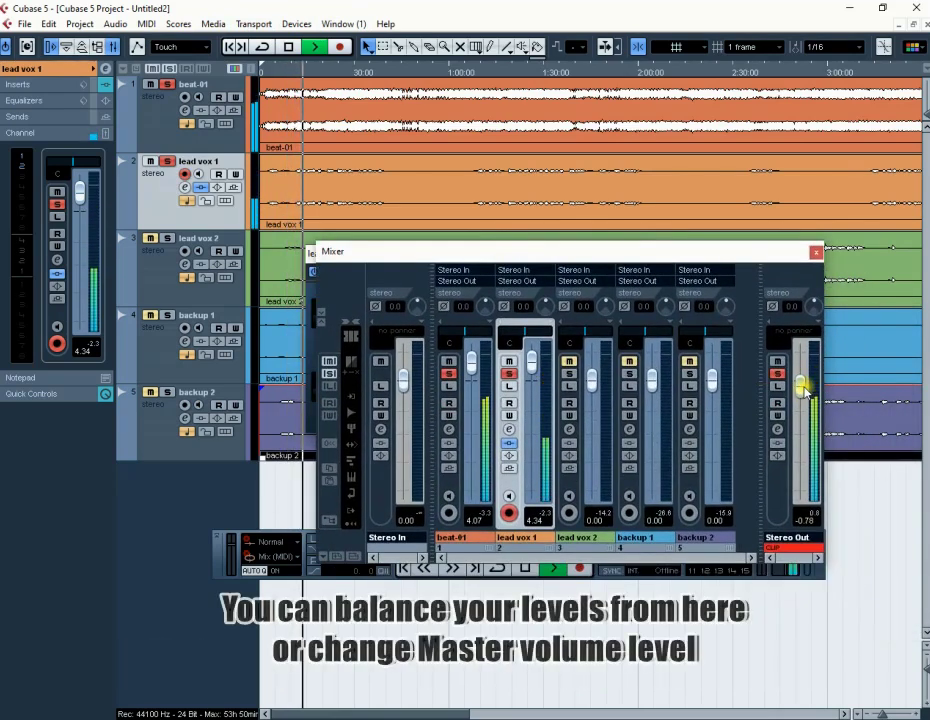
drag(805, 384, 806, 393)
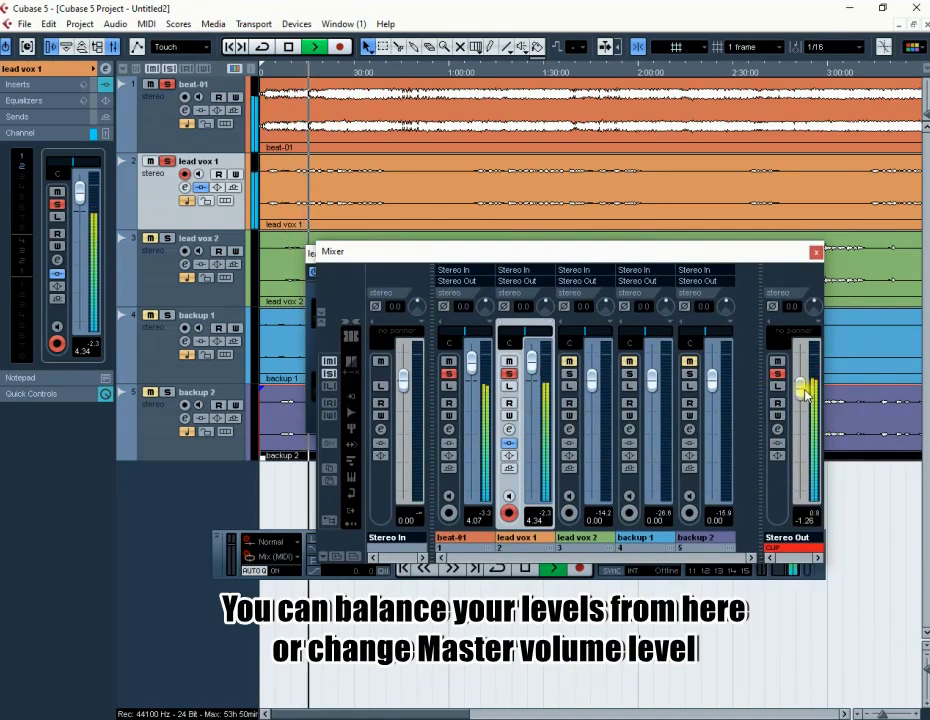
click(816, 252)
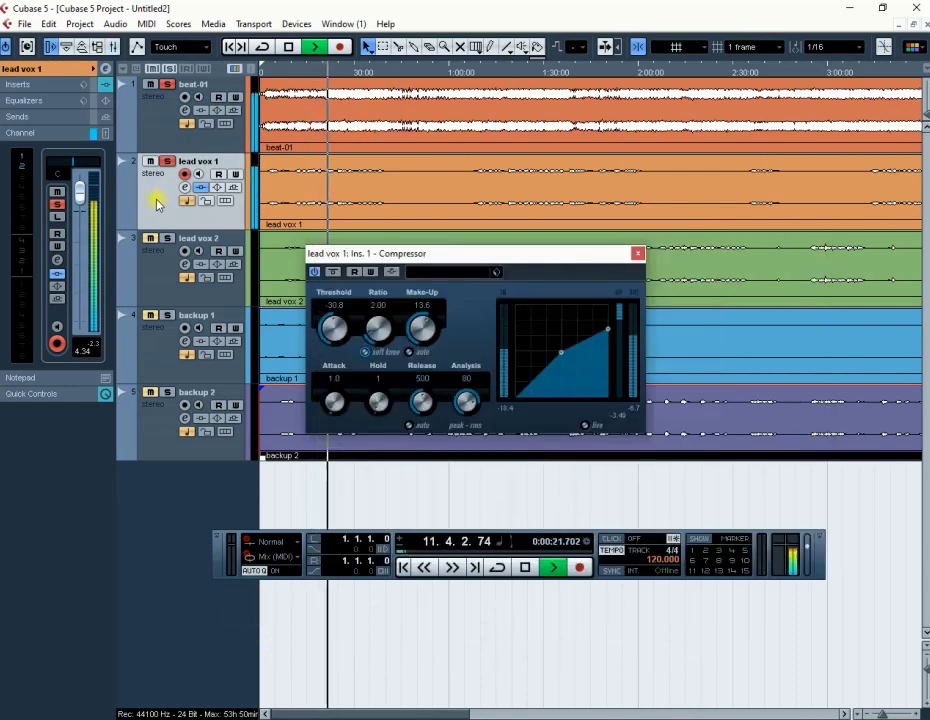
Step: Stop playback, reopen the lead vox 1 channel settings and activate all four equalizer bands
click(288, 47)
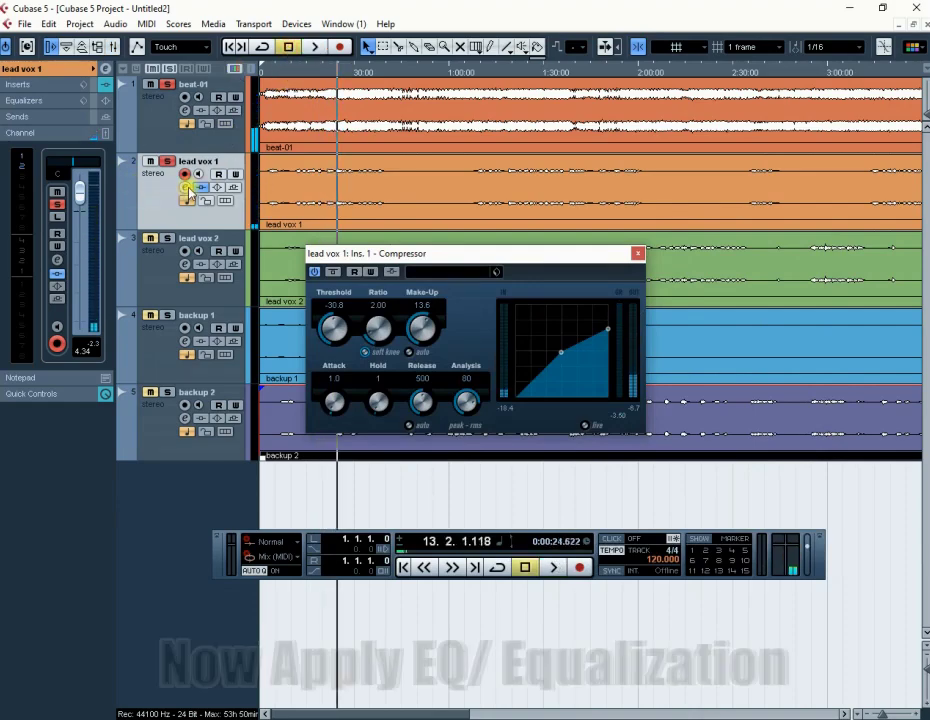
click(185, 187)
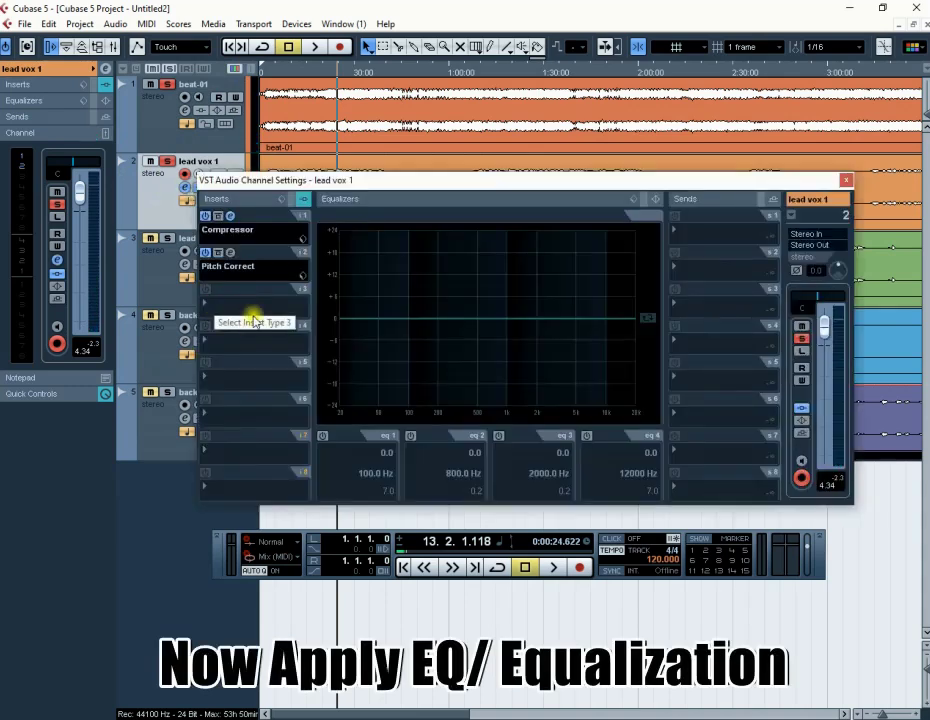
click(322, 436)
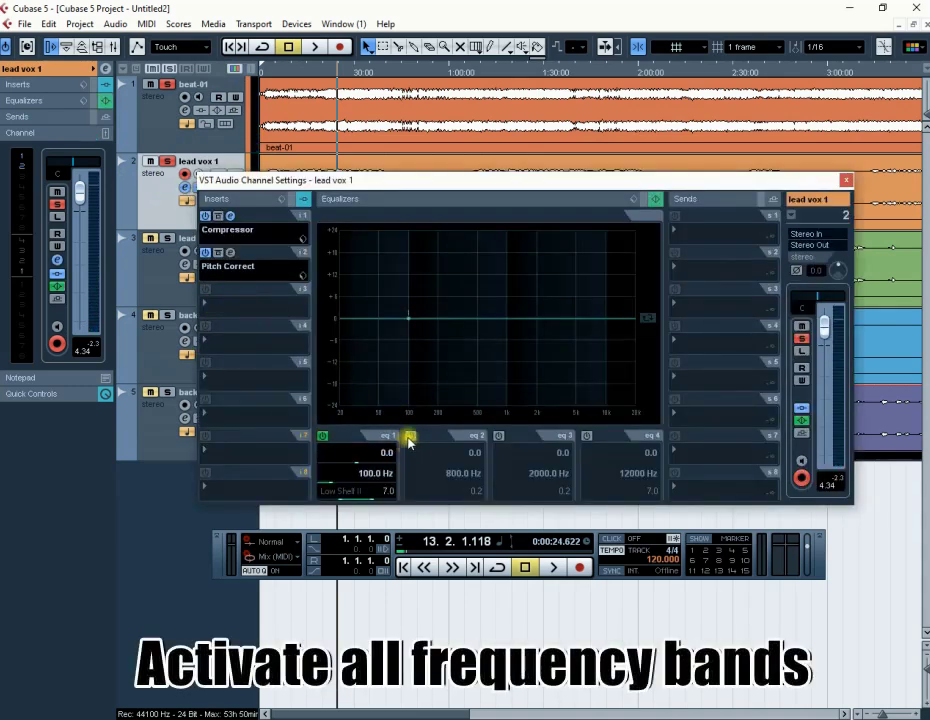
click(410, 437)
click(500, 437)
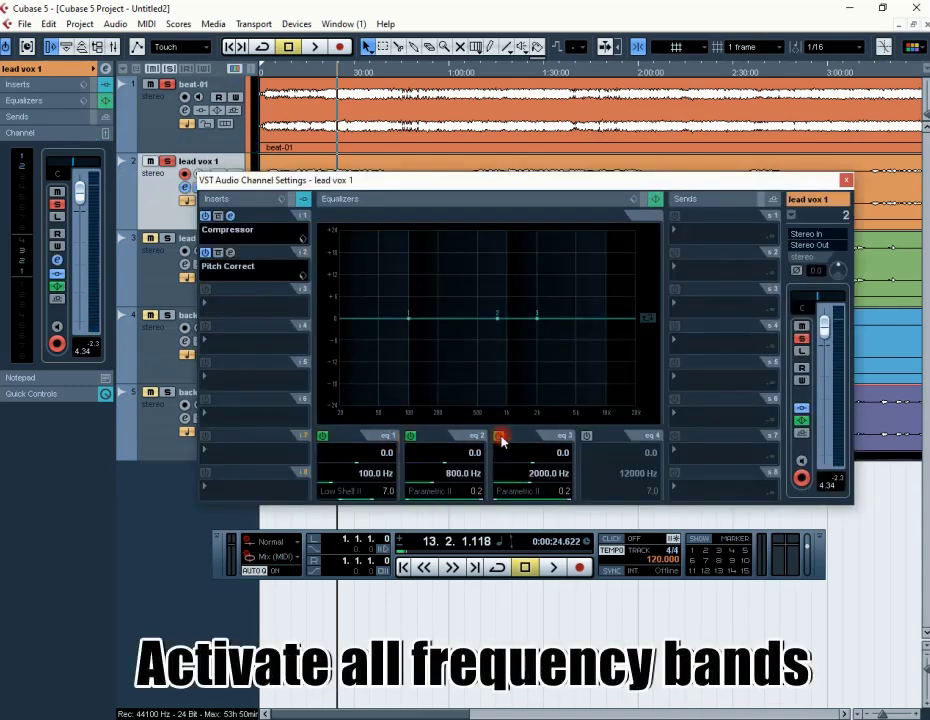
click(588, 437)
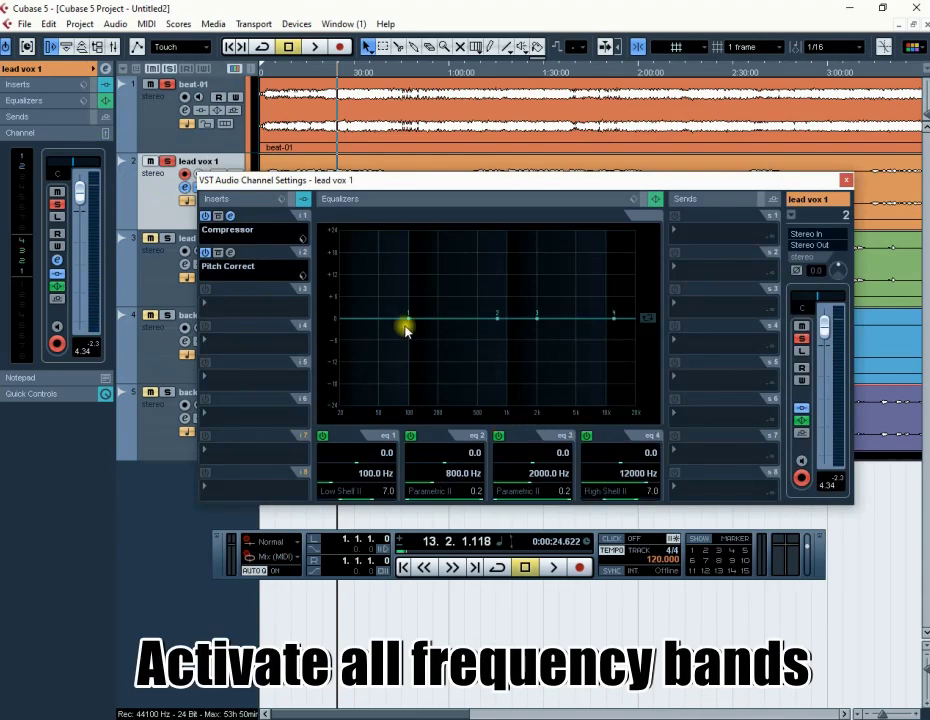
Step: Shape the lead vox 1 EQ with band 1 at about -24.0, 114 Hz, band 2 at -2.2, 268 Hz, and band 4 at 3.4, 2997 Hz
drag(406, 330, 416, 400)
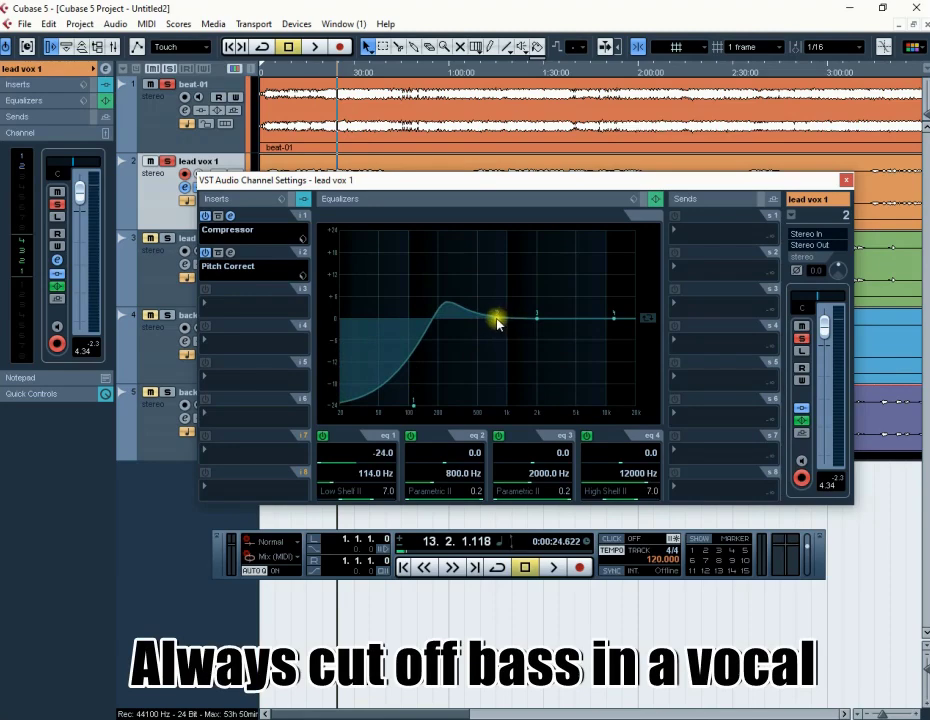
drag(467, 333, 452, 331)
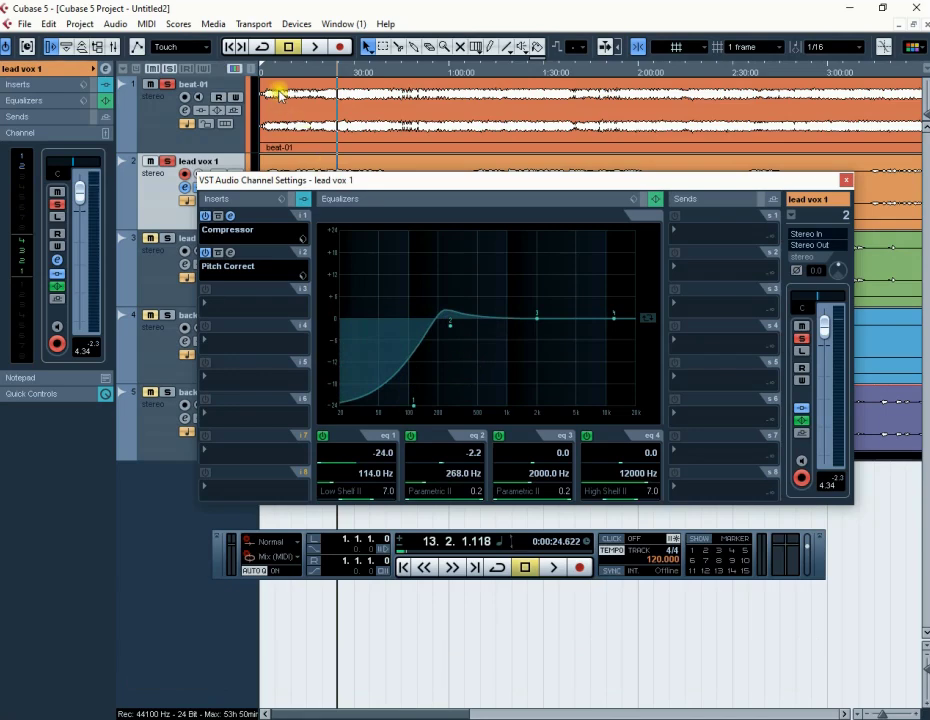
click(312, 47)
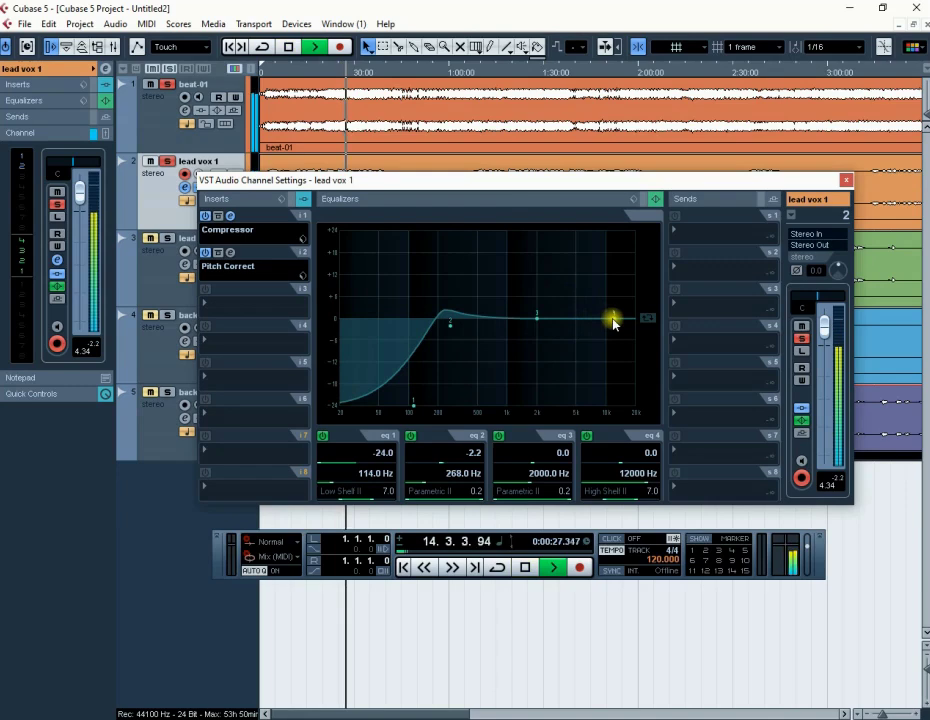
drag(613, 320, 557, 312)
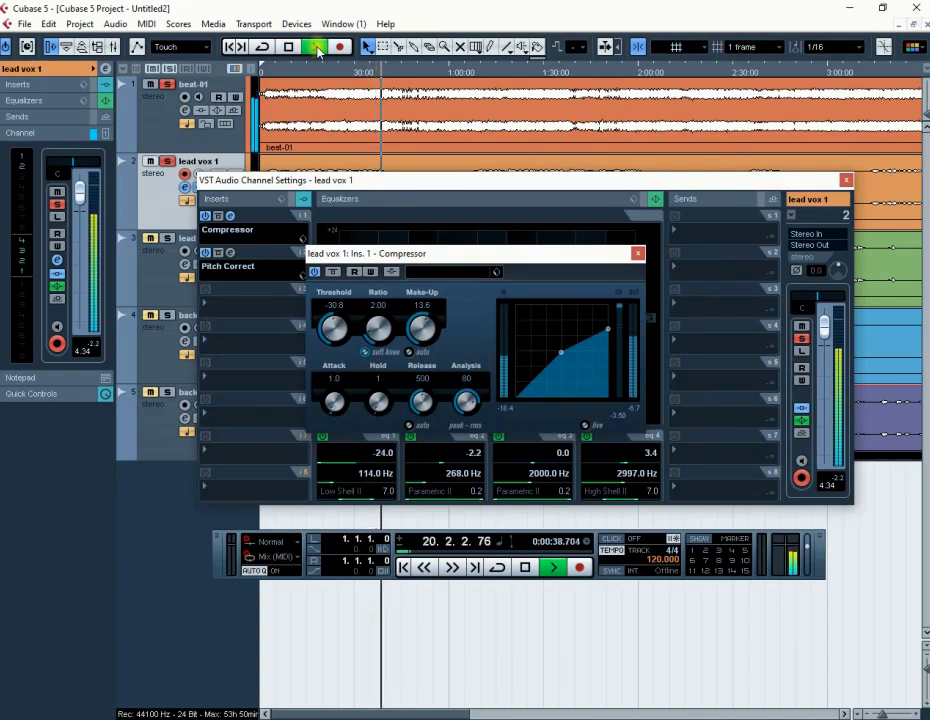
click(638, 253)
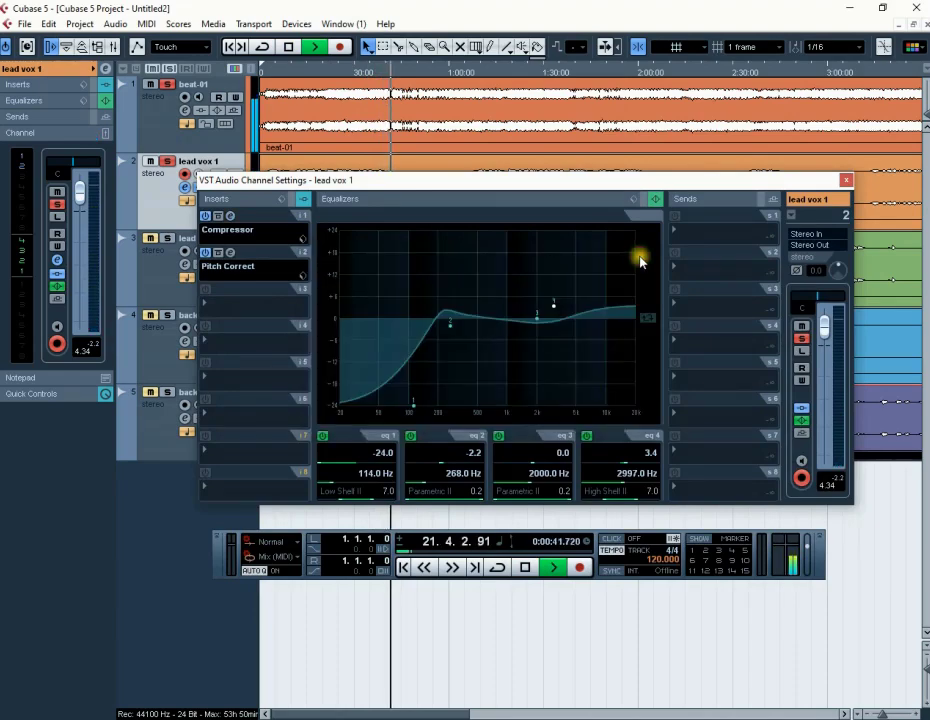
Step: Set lead vox 1 EQ band 3 to 1.2 at 1003 Hz, replay from around 1:10 and leave beat-01 out of solo
key(space)
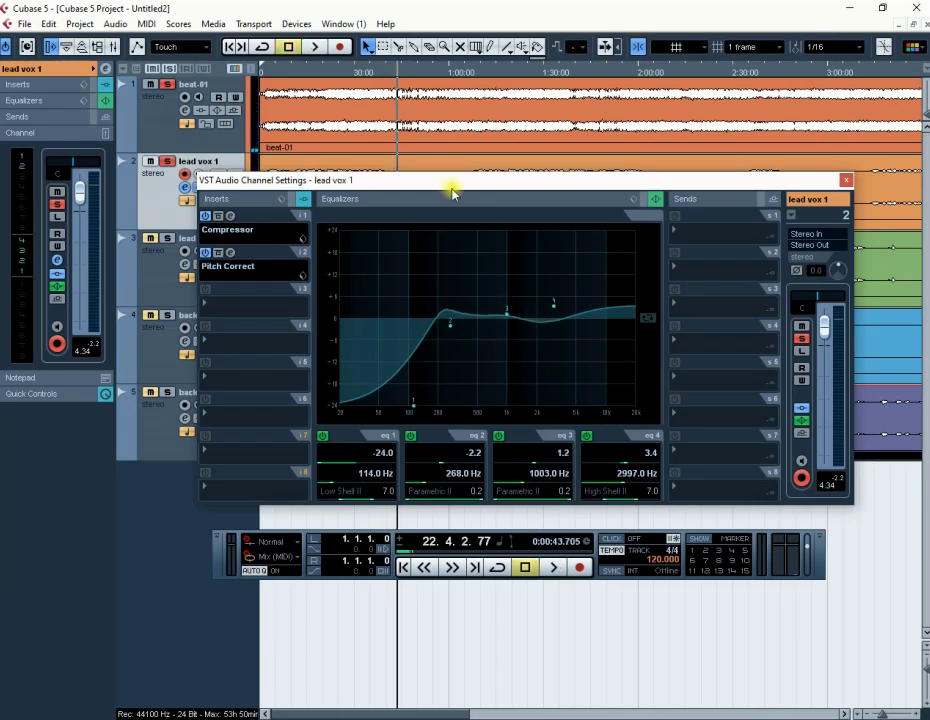
drag(451, 187, 469, 256)
click(486, 72)
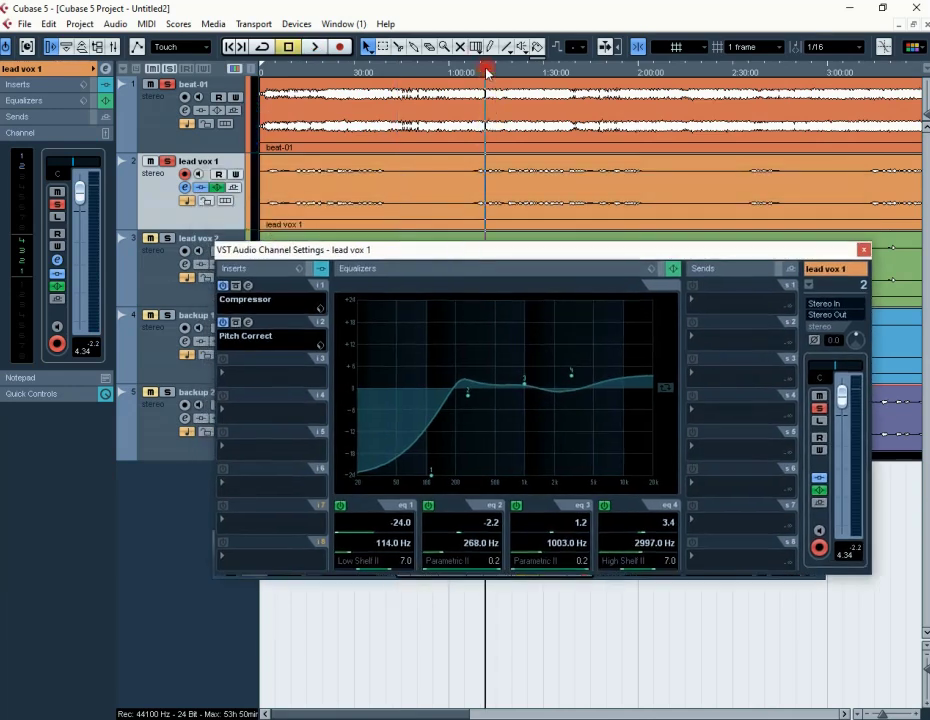
key(space)
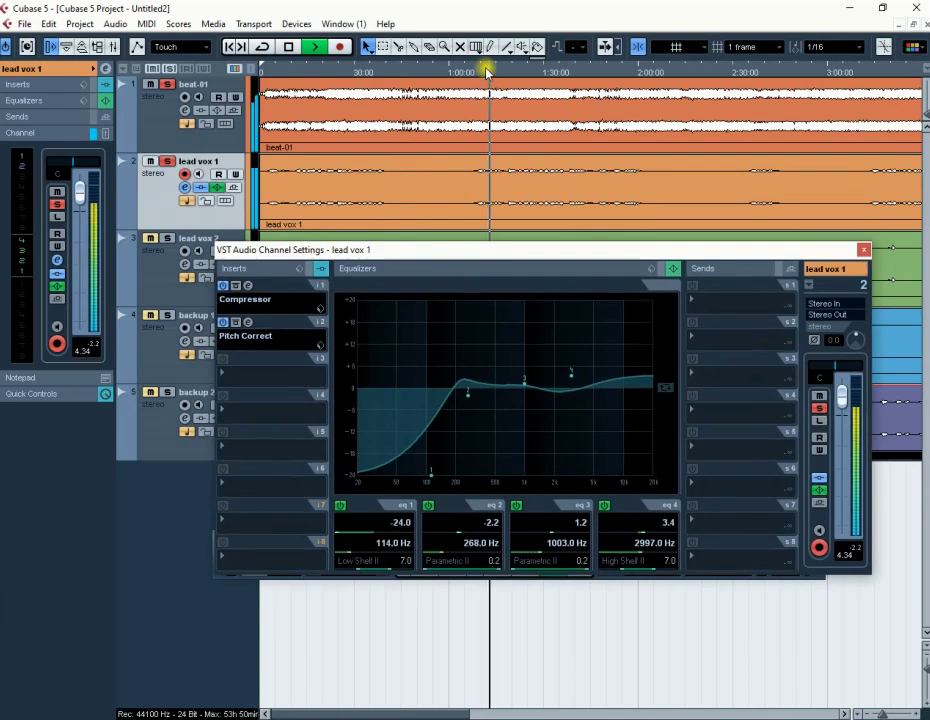
key(space)
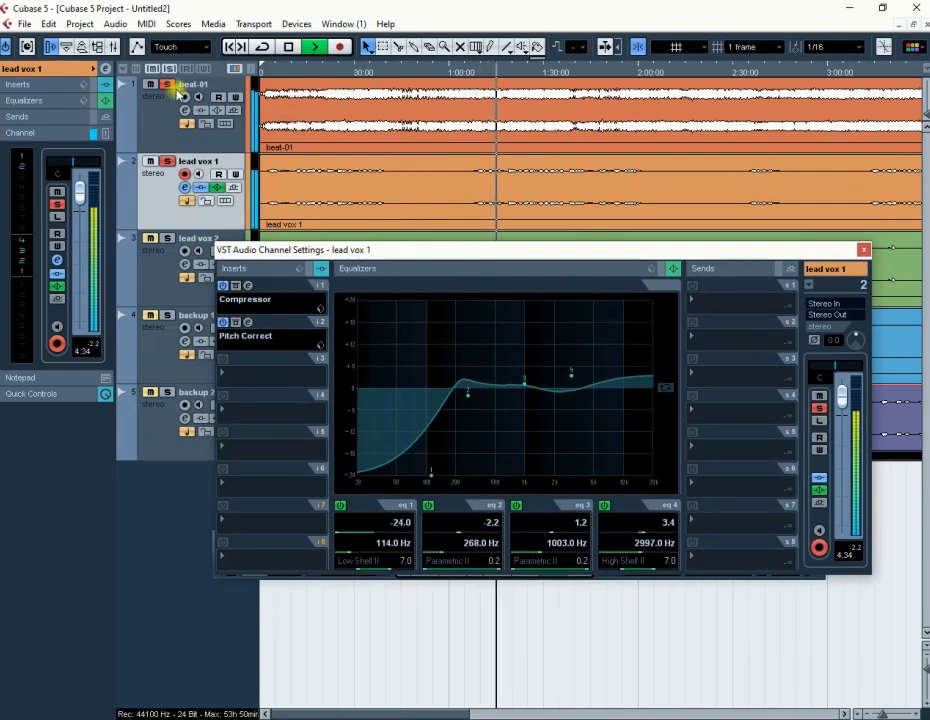
key(space)
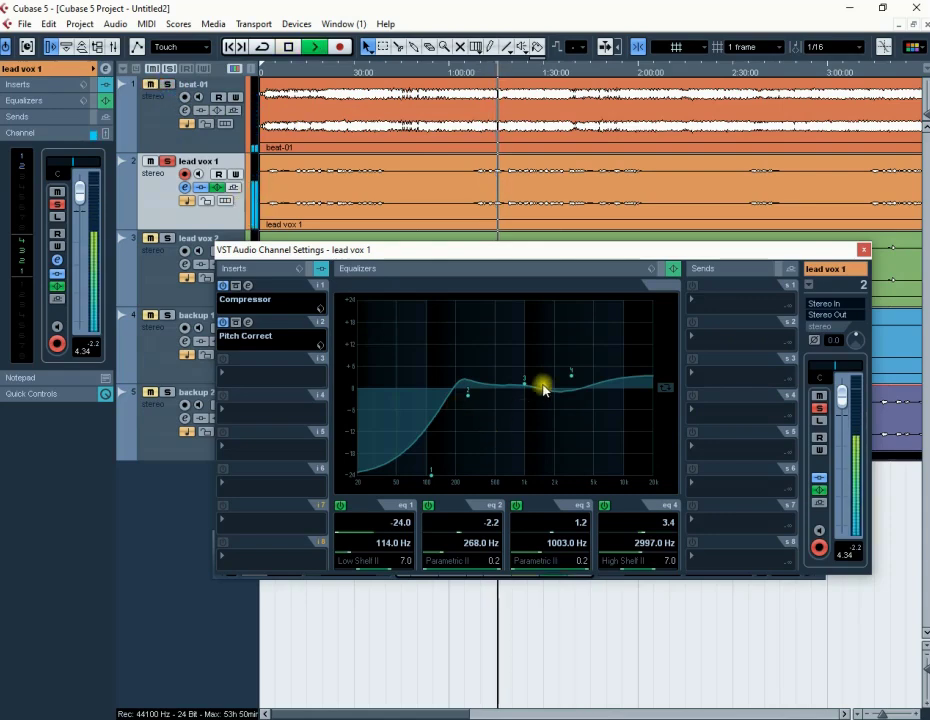
key(space)
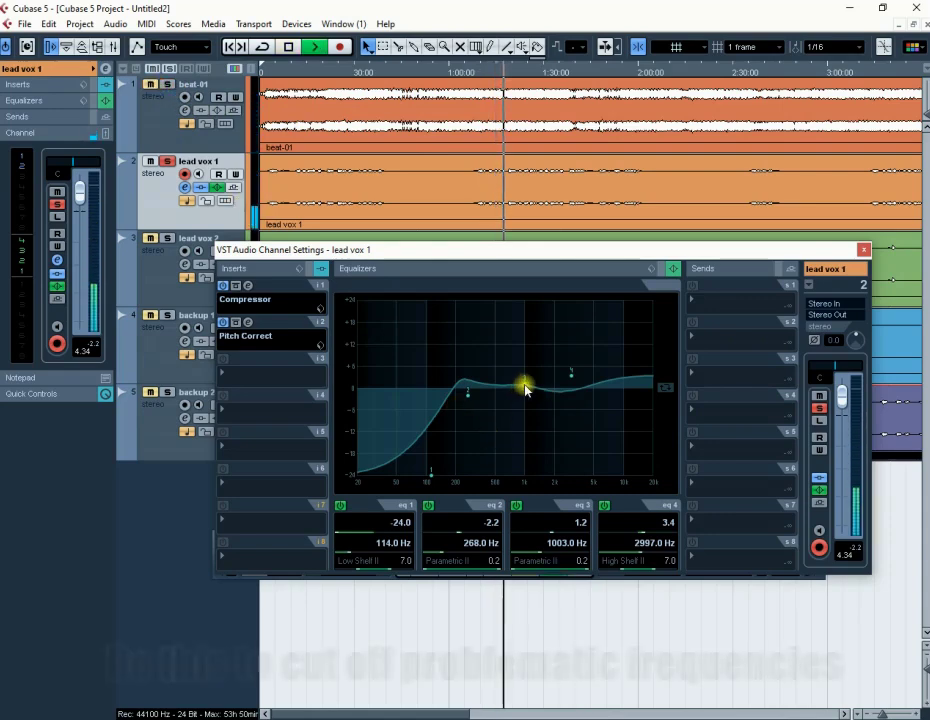
Step: Narrow EQ band 3 to a Q of 12.0, boost it to 24.0 and sweep it to 1131 Hz during playback
click(525, 385)
drag(525, 388, 527, 384)
drag(581, 558, 595, 525)
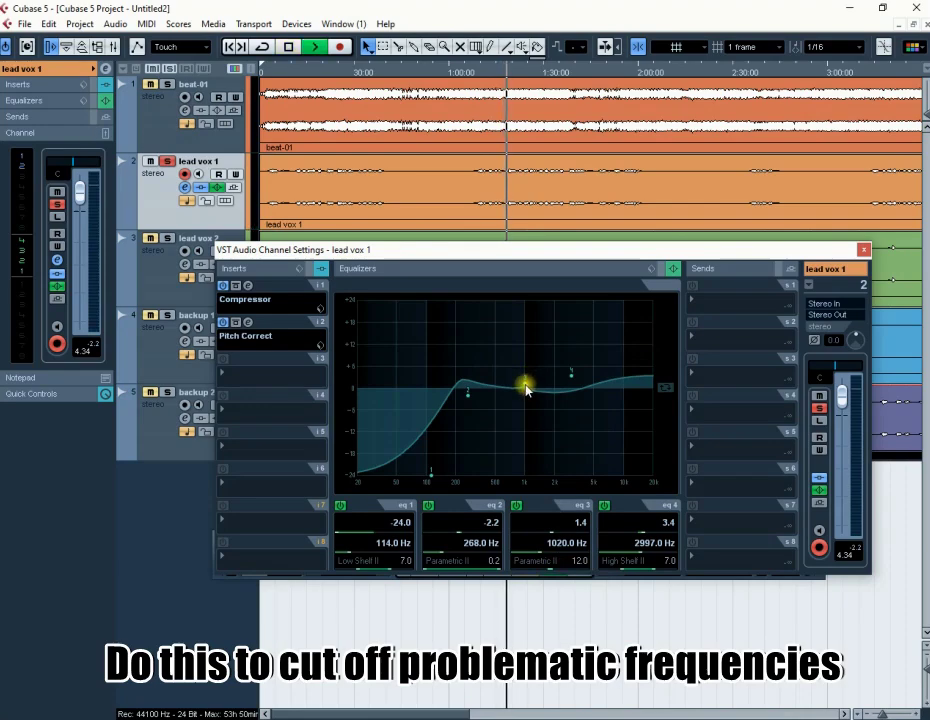
drag(526, 387, 536, 293)
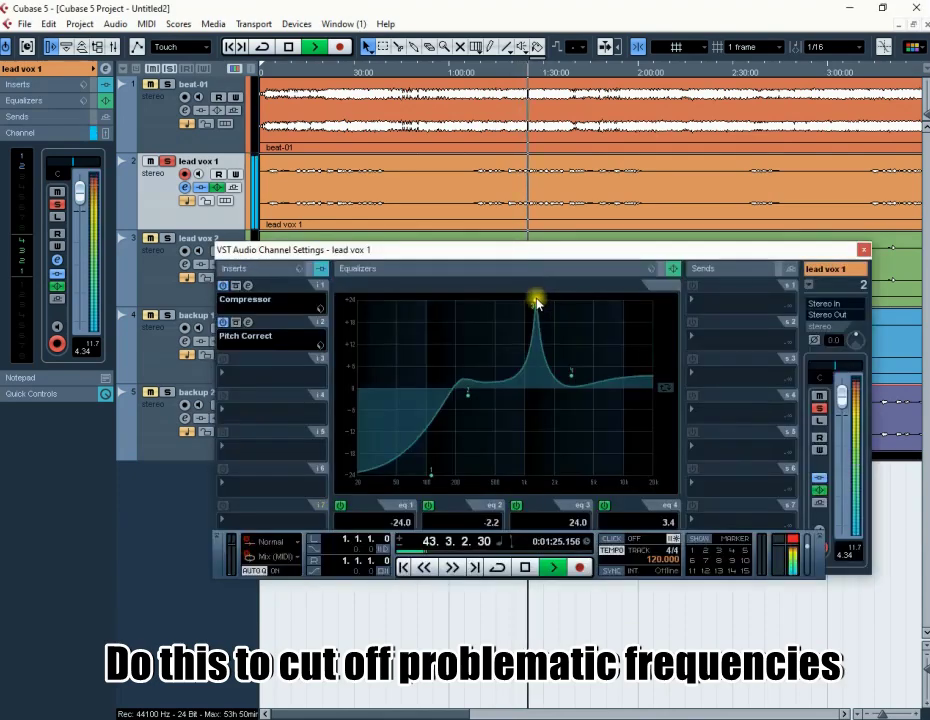
drag(536, 303, 530, 302)
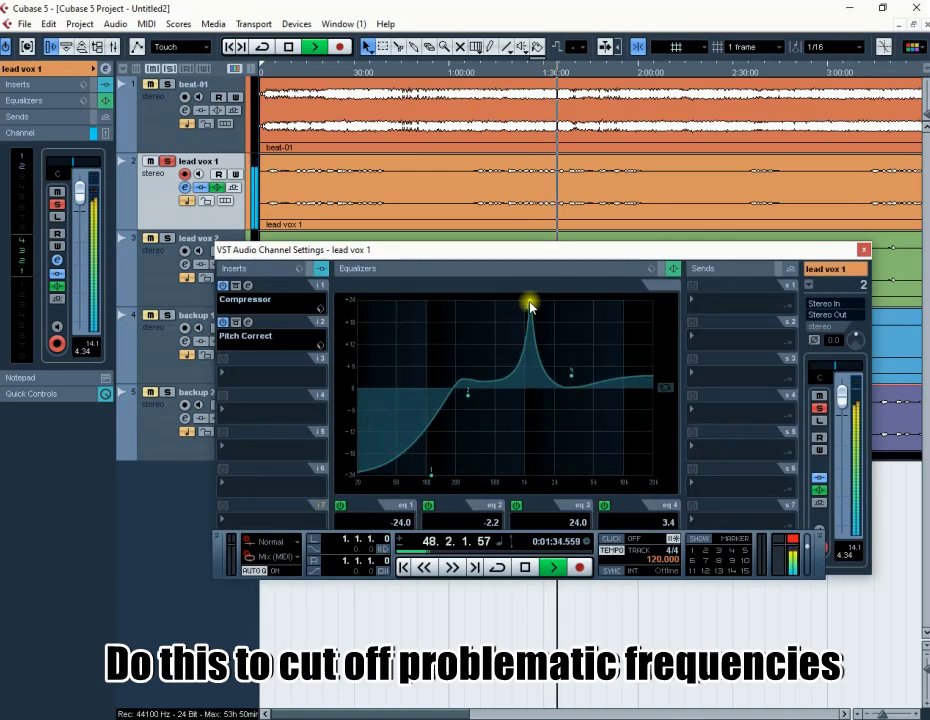
Step: Stop playback, cut EQ band 3 to -7.2, and audition later vocal passages with beat-01 soloed again
key(space)
click(575, 524)
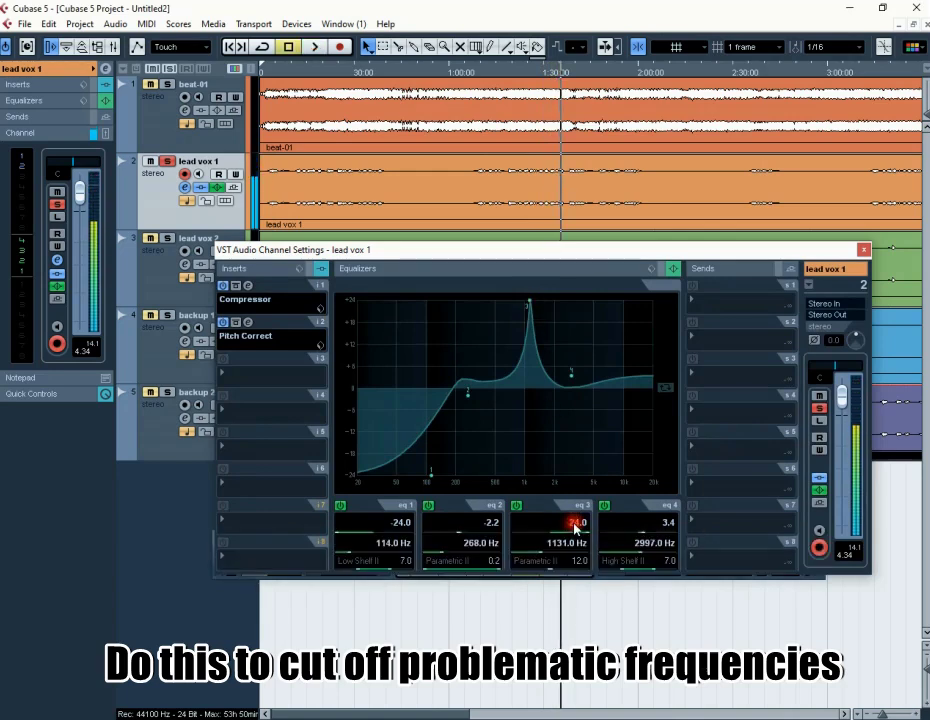
drag(577, 535, 566, 607)
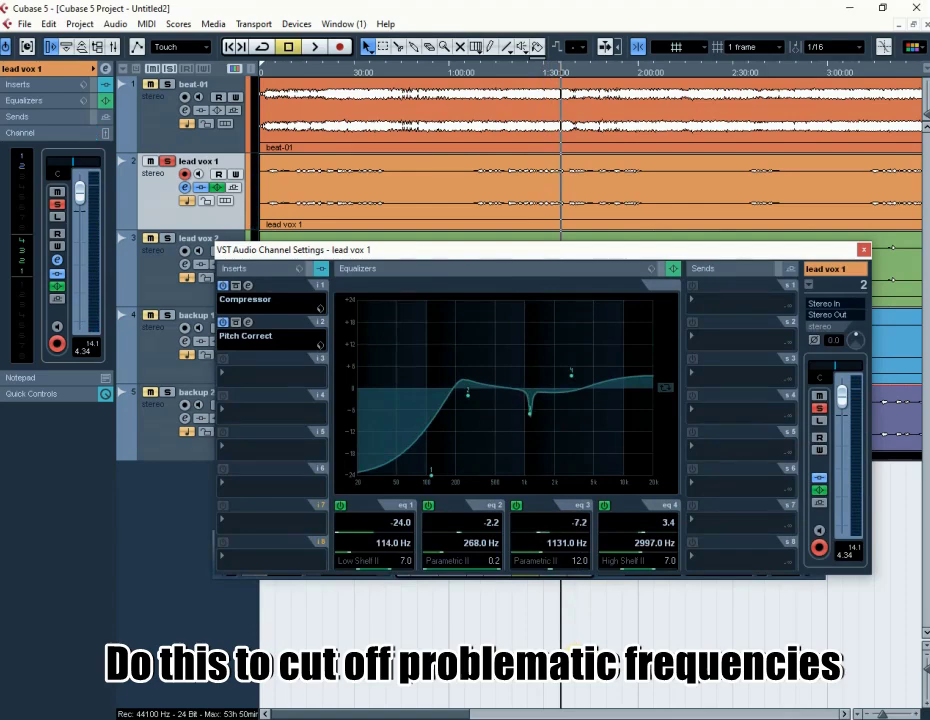
key(space)
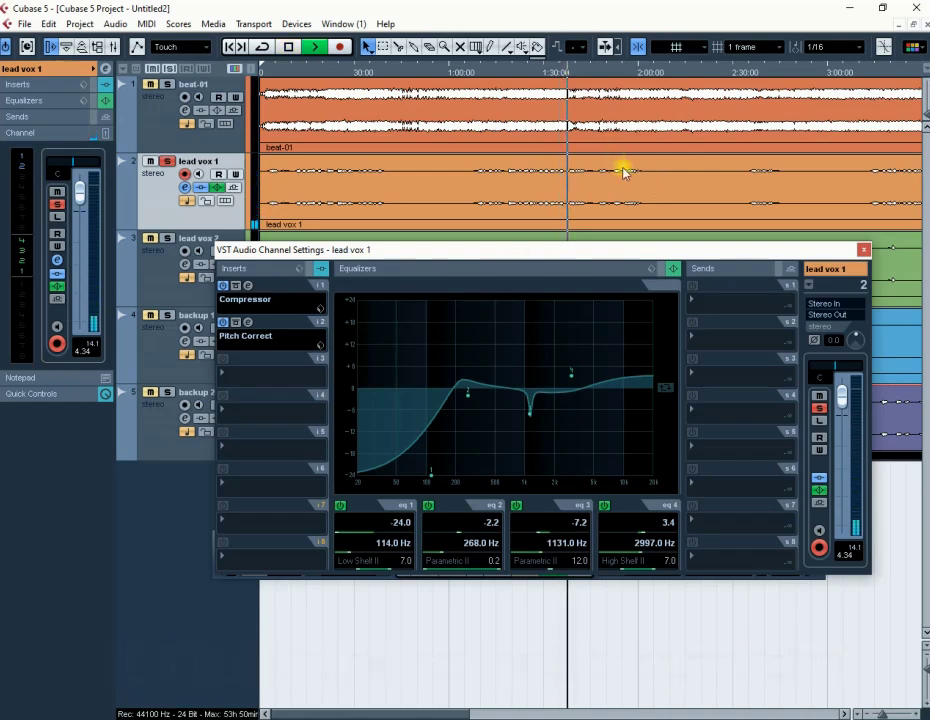
click(601, 72)
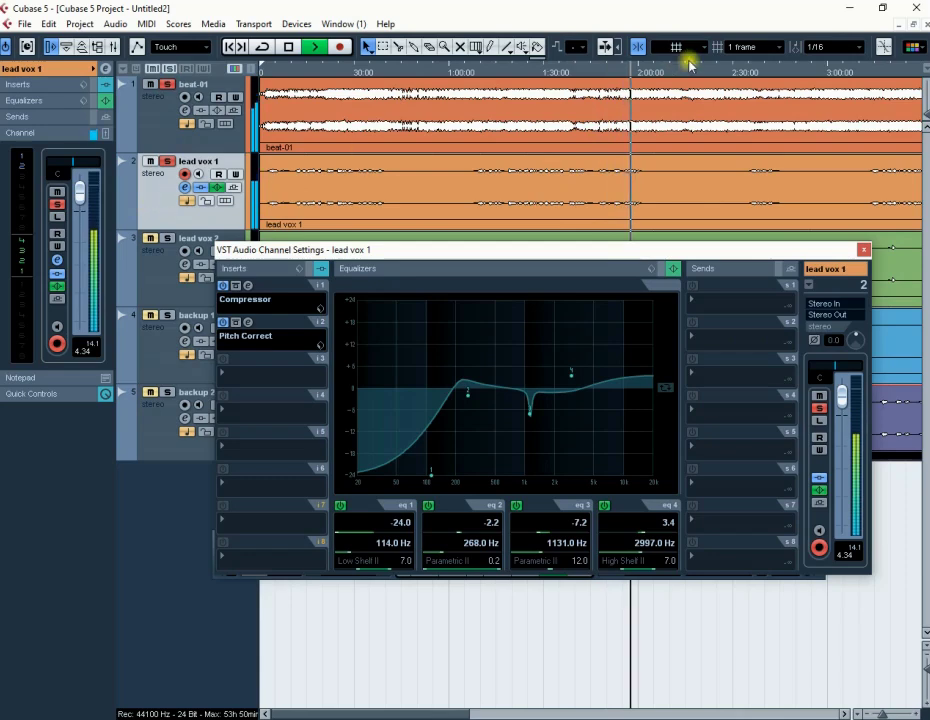
click(753, 73)
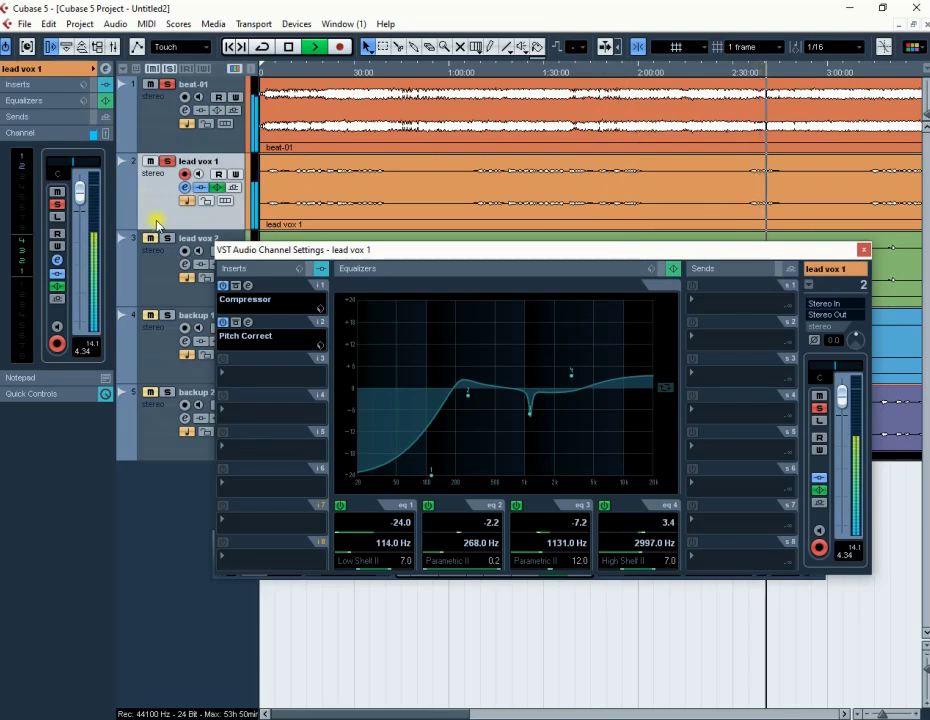
Step: Enlarge the lead vox 1 track height and the waveform display, then replay the song from around 0:10
drag(155, 228, 138, 338)
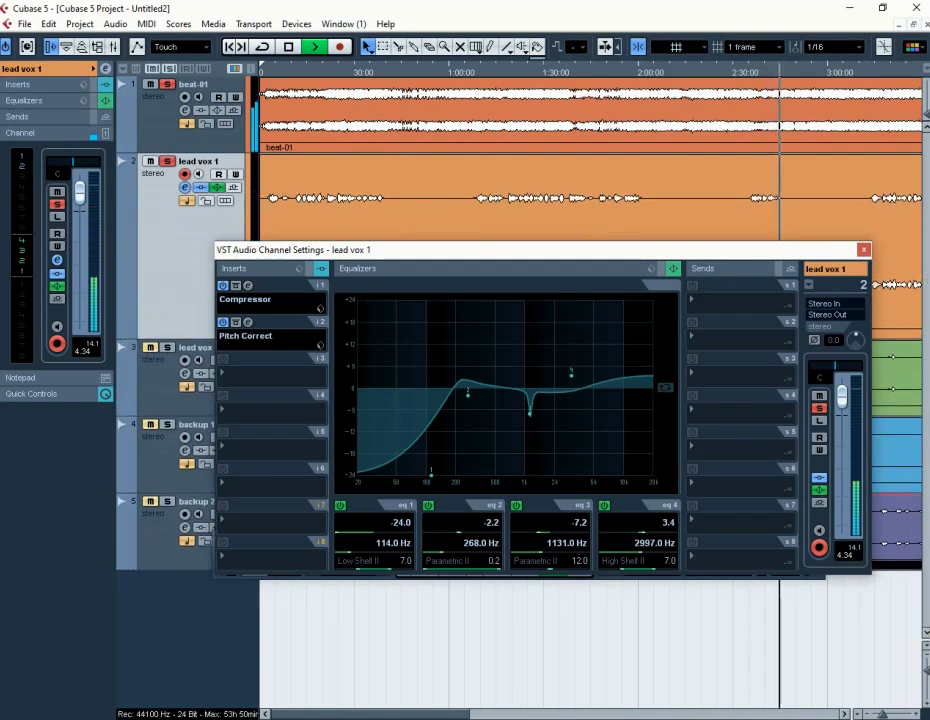
drag(928, 114, 922, 107)
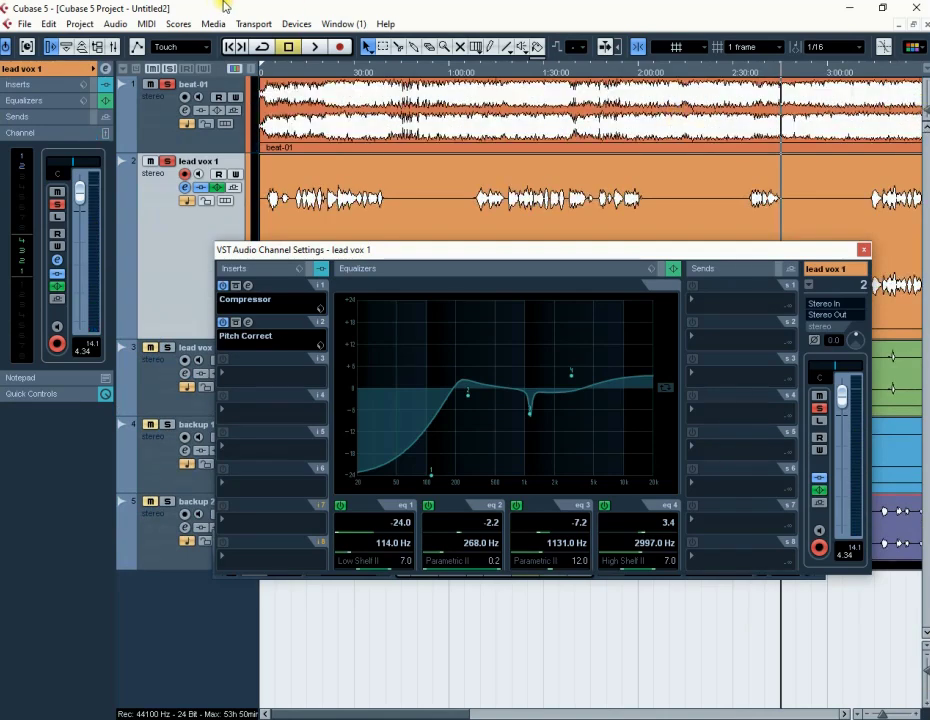
click(294, 72)
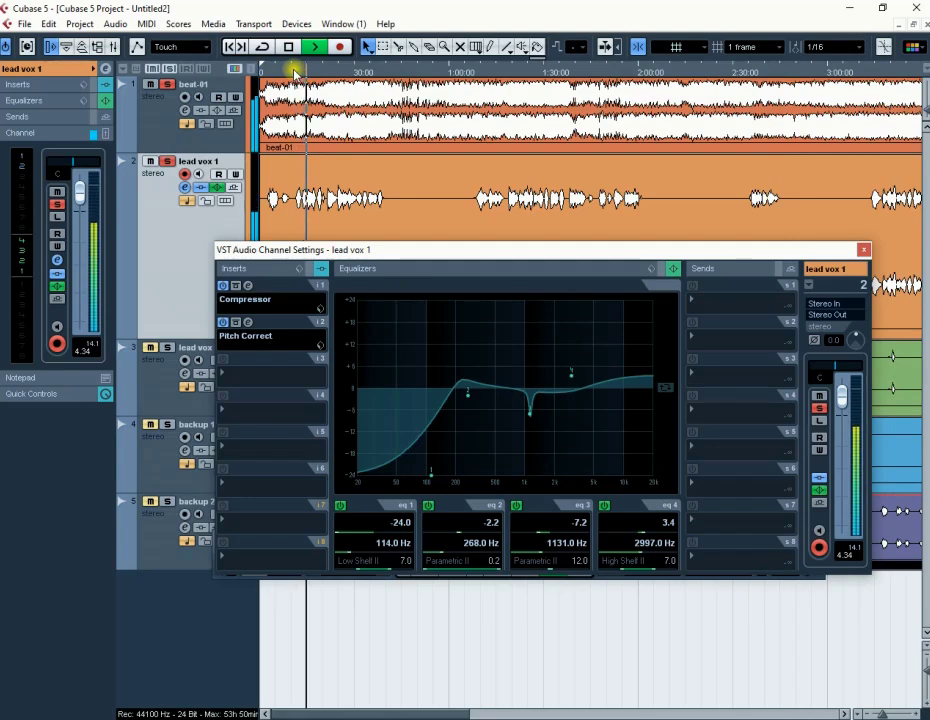
drag(320, 256, 475, 189)
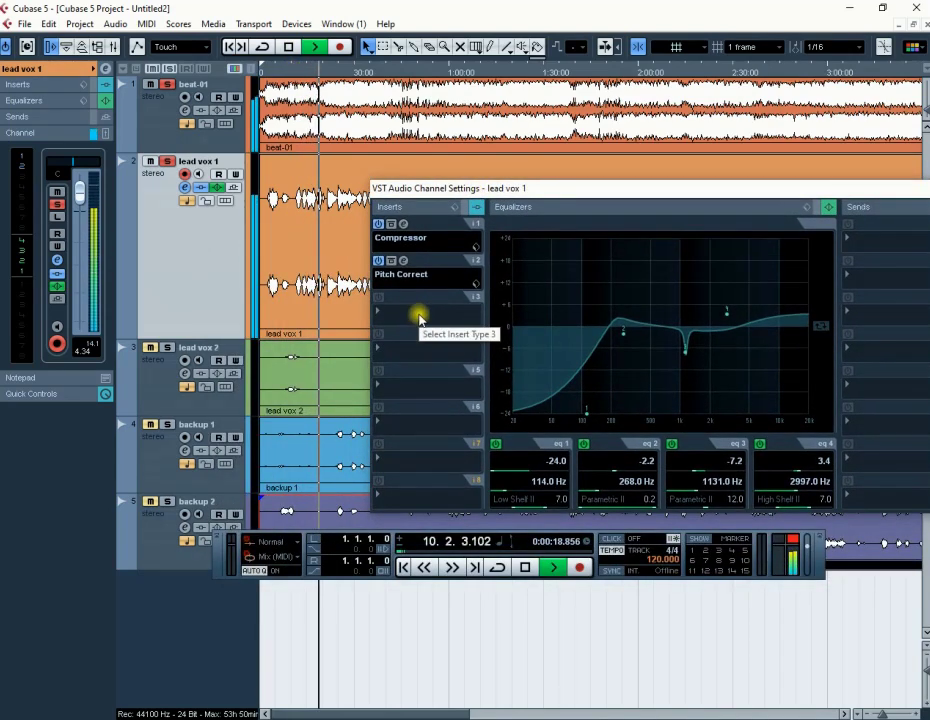
key(space)
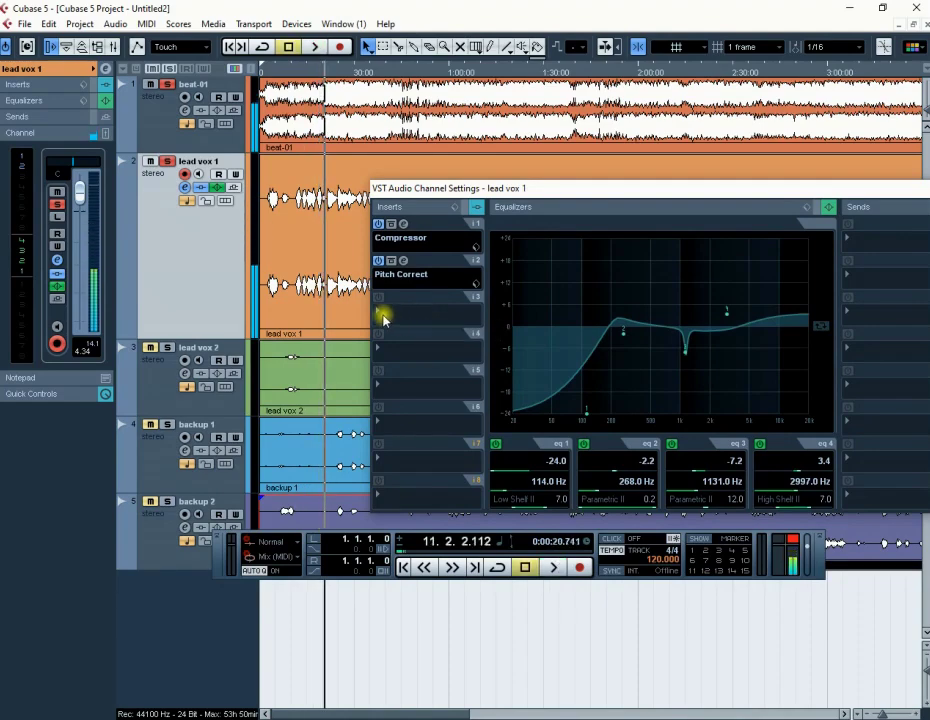
Step: Insert the DeEsser dynamics effect in slot 3 of lead vox 1 and start playback with it active
click(380, 314)
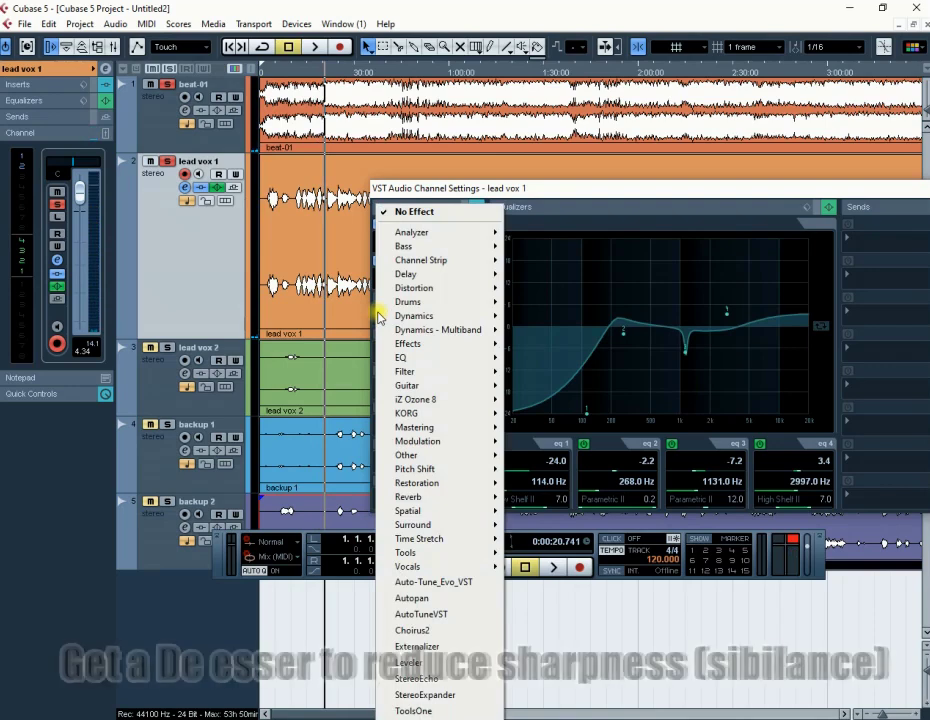
mouse_move(404, 318)
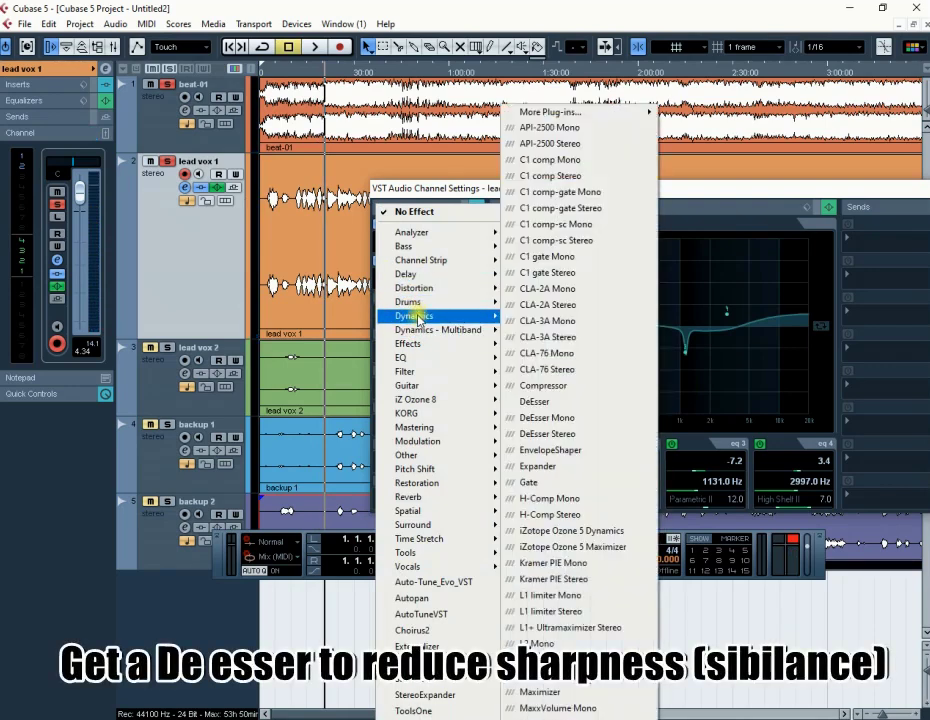
click(592, 404)
drag(600, 399, 571, 240)
key(space)
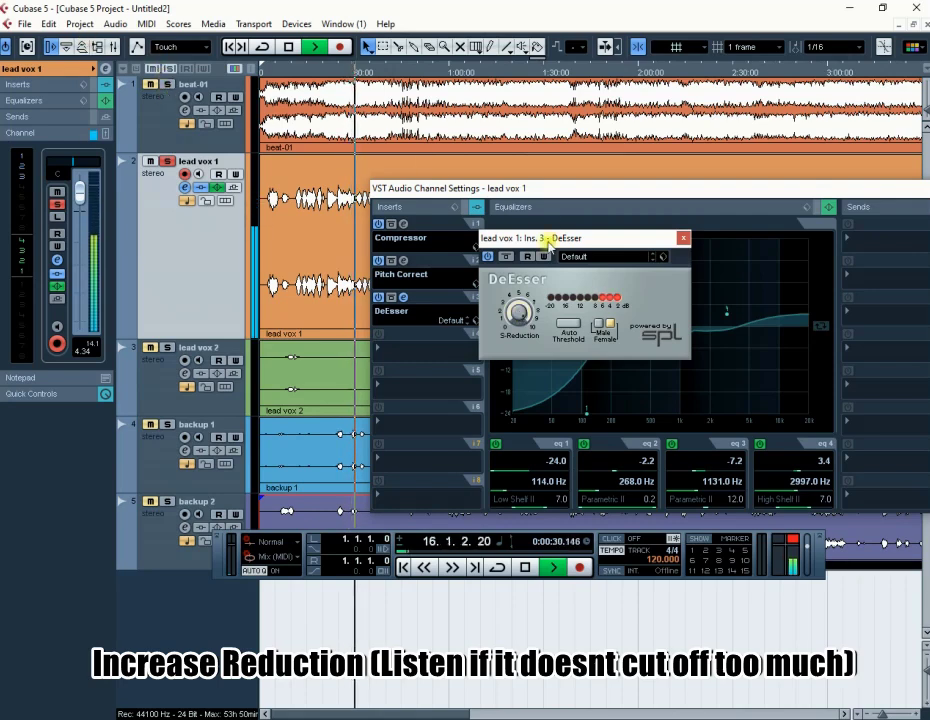
Step: Adjust the DeEsser's S-Reduction by ear, bring beat-01 back into playback, replay from around 0:12 and close the effect window
click(516, 310)
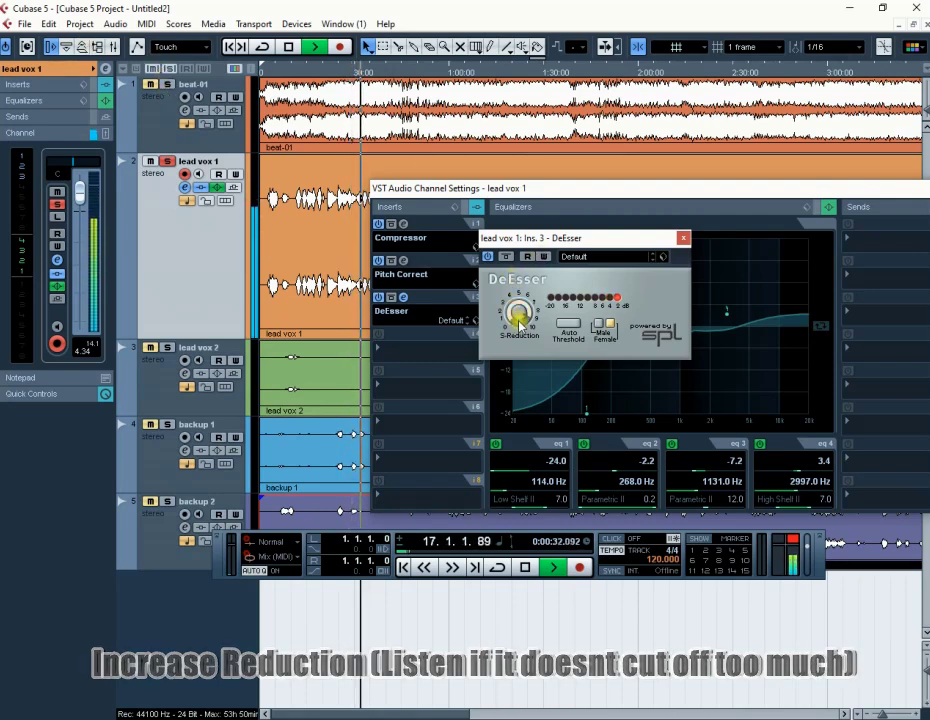
click(519, 309)
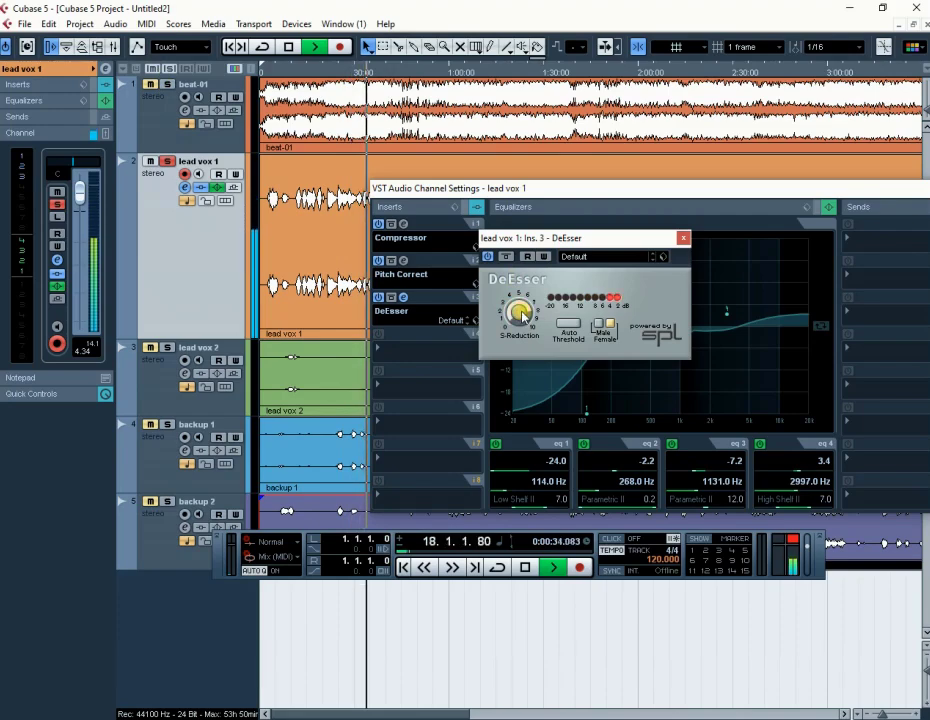
click(152, 84)
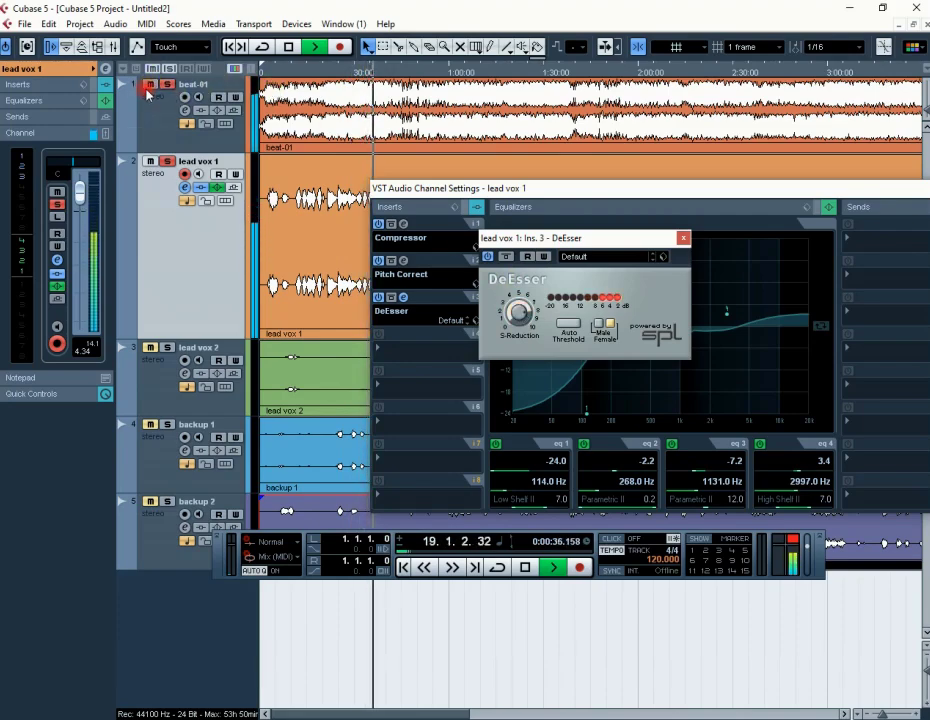
click(300, 72)
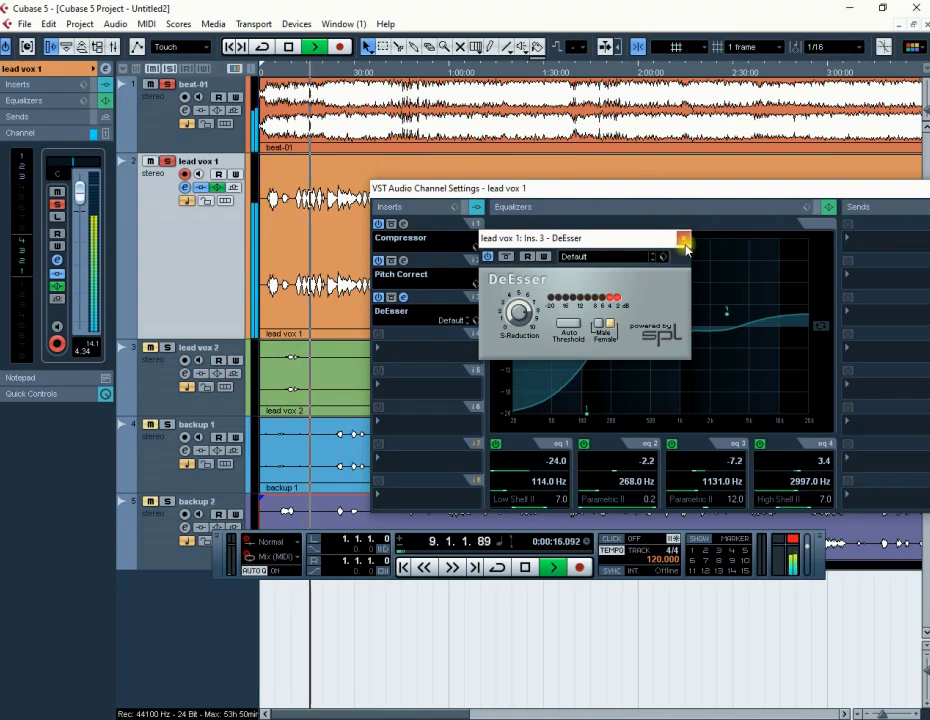
click(683, 241)
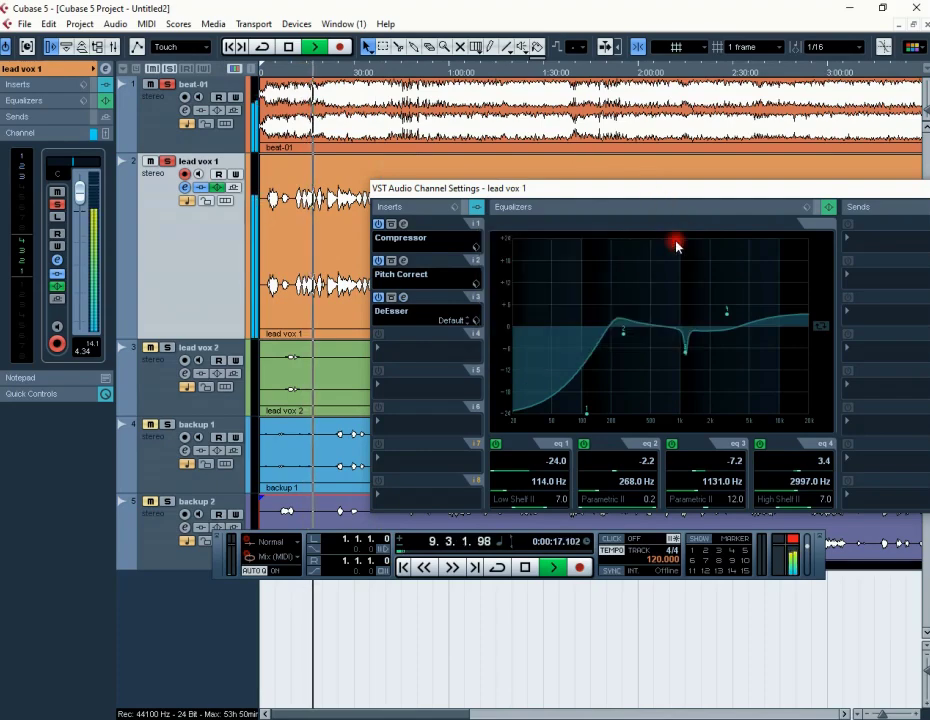
Step: Stop playback and insert the Roomworks SE reverb in slot 4 of lead vox 1
key(space)
click(381, 352)
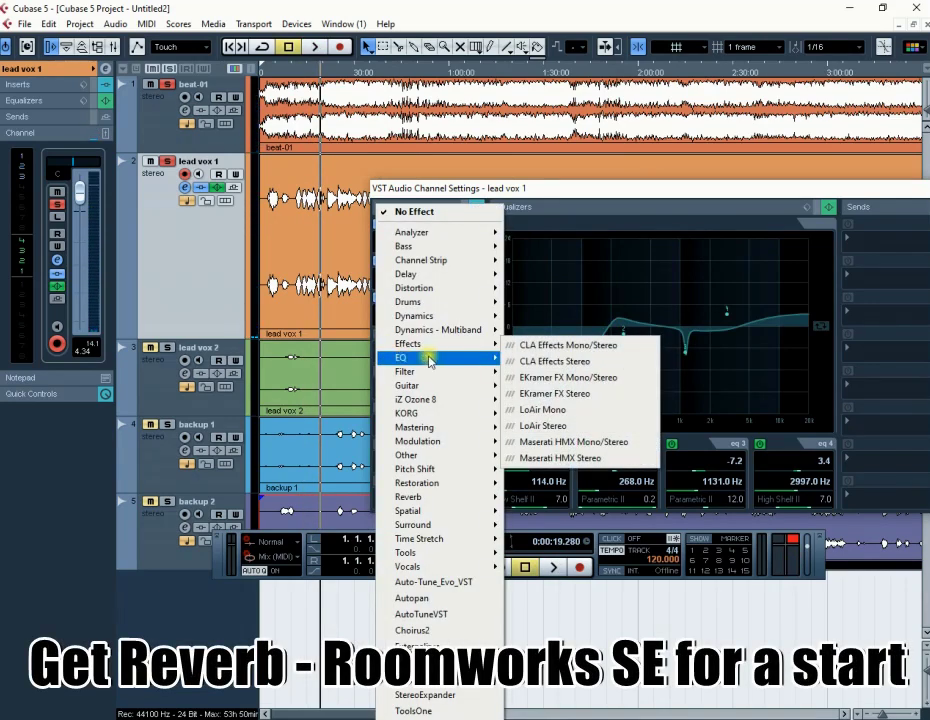
mouse_move(445, 364)
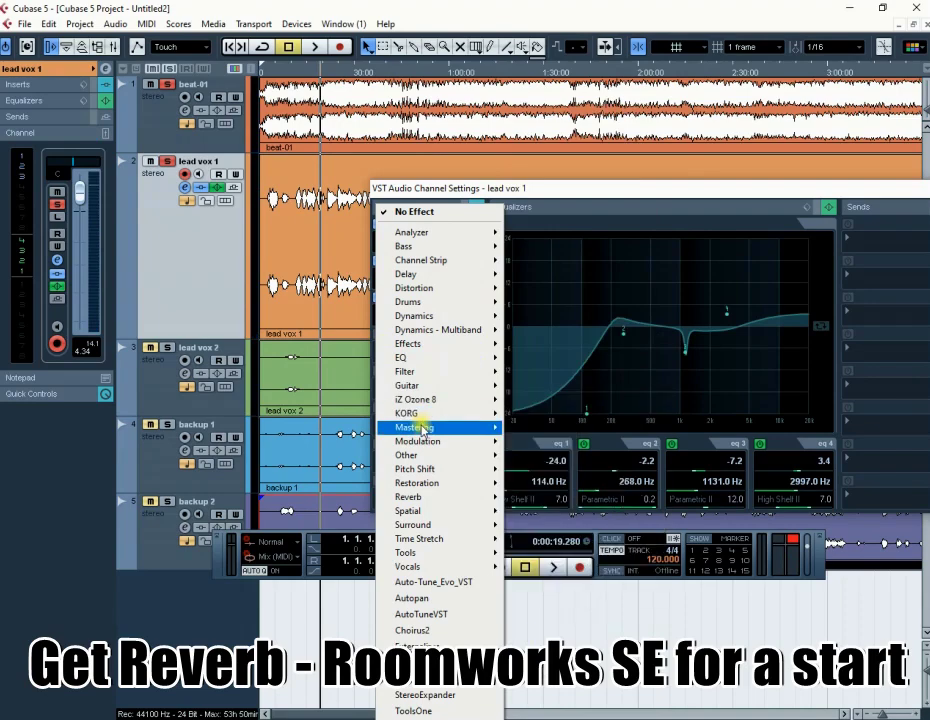
mouse_move(416, 498)
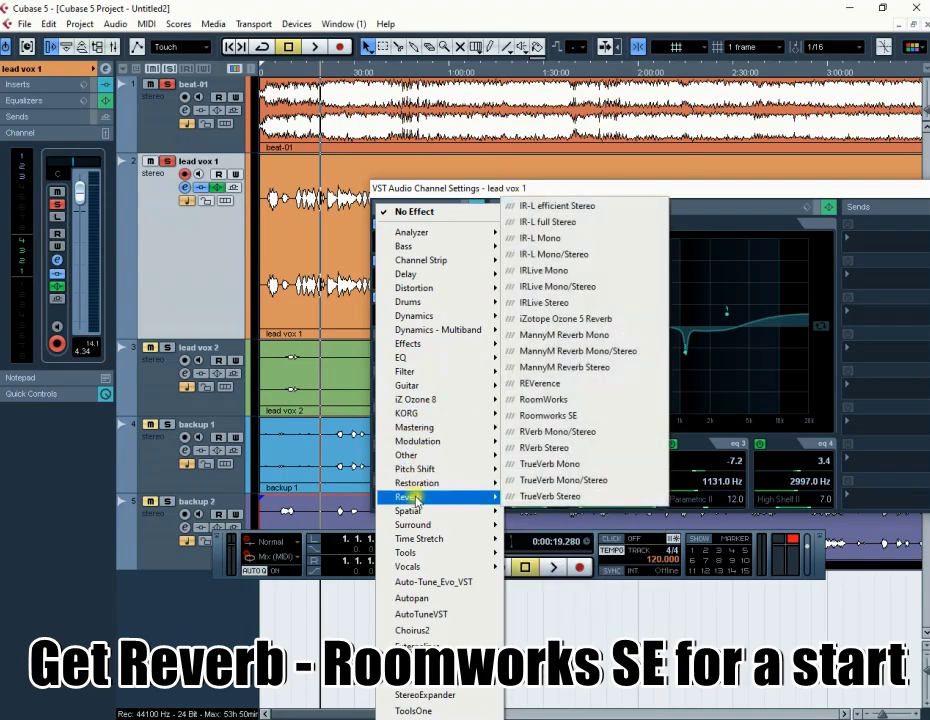
click(548, 418)
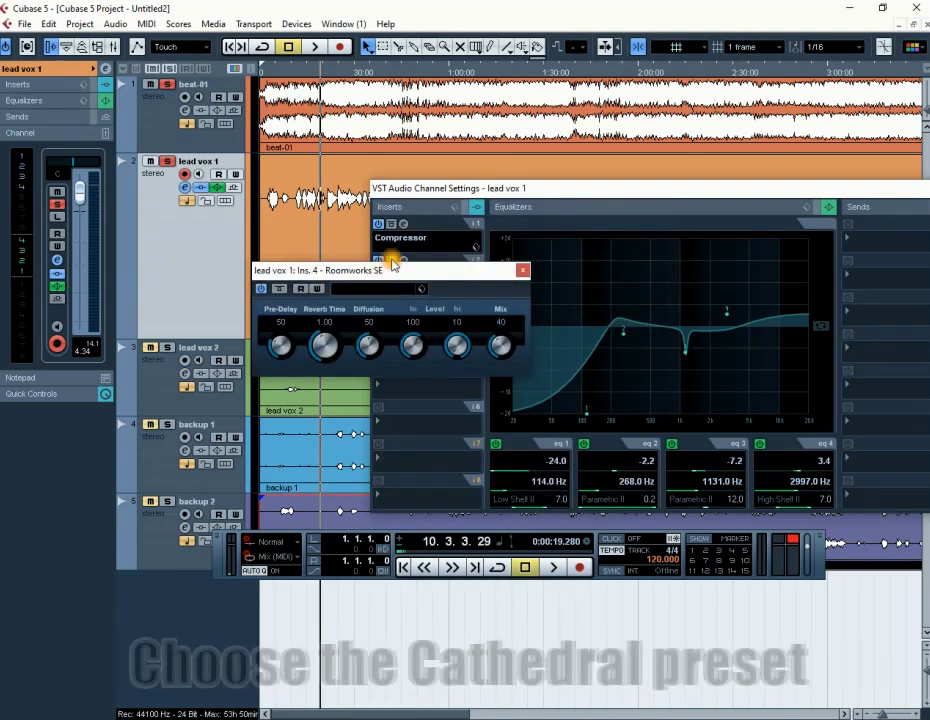
drag(386, 281, 469, 183)
Step: Load the Cathedral preset in Roomworks SE and play the song to hear the reverb
key(space)
key(space)
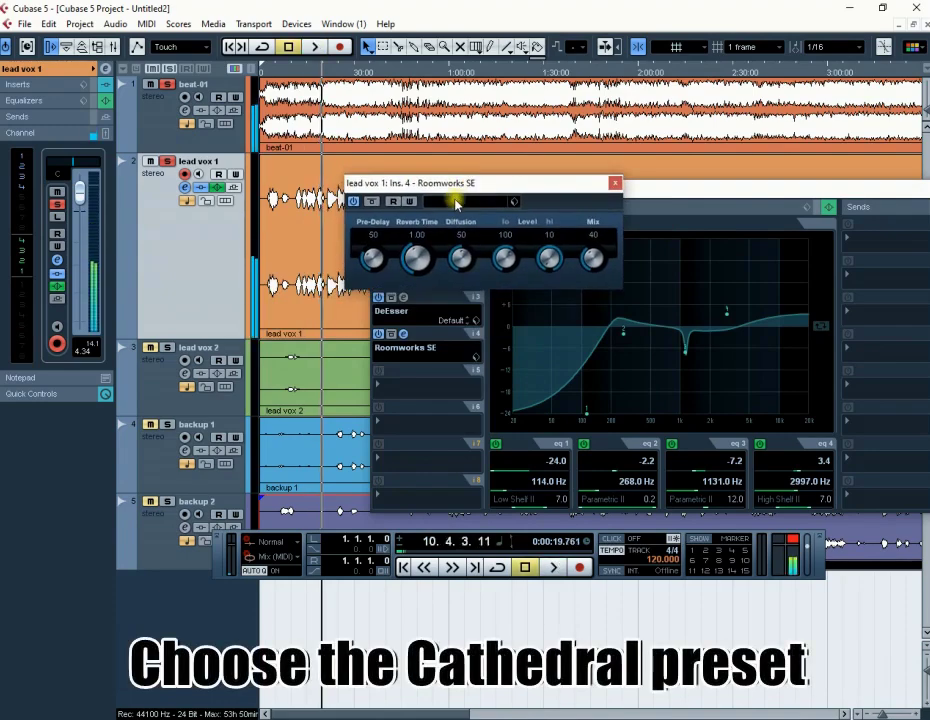
click(455, 202)
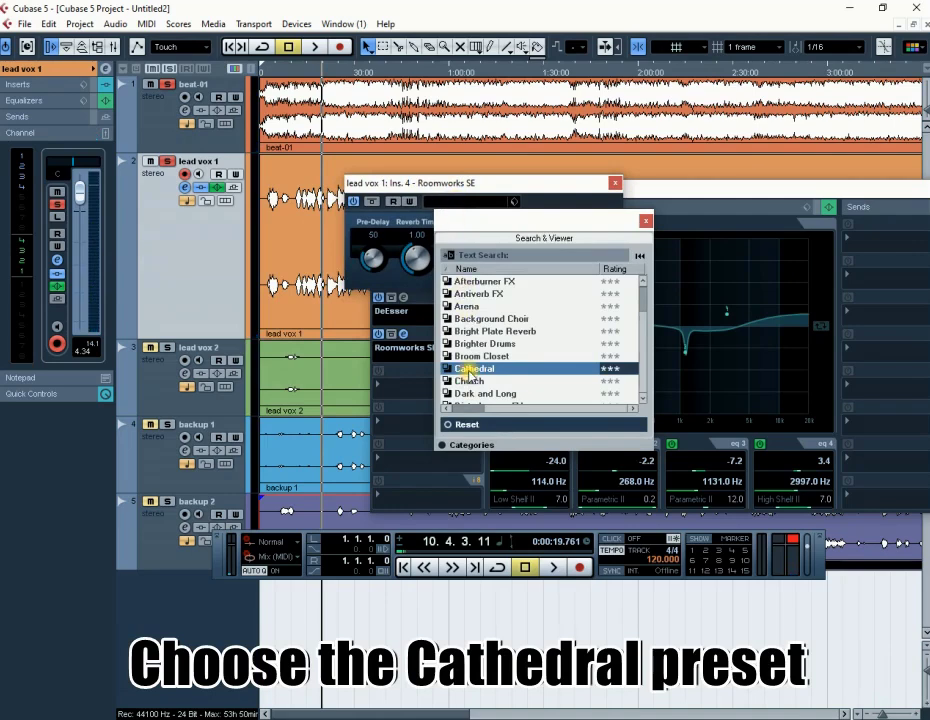
click(647, 220)
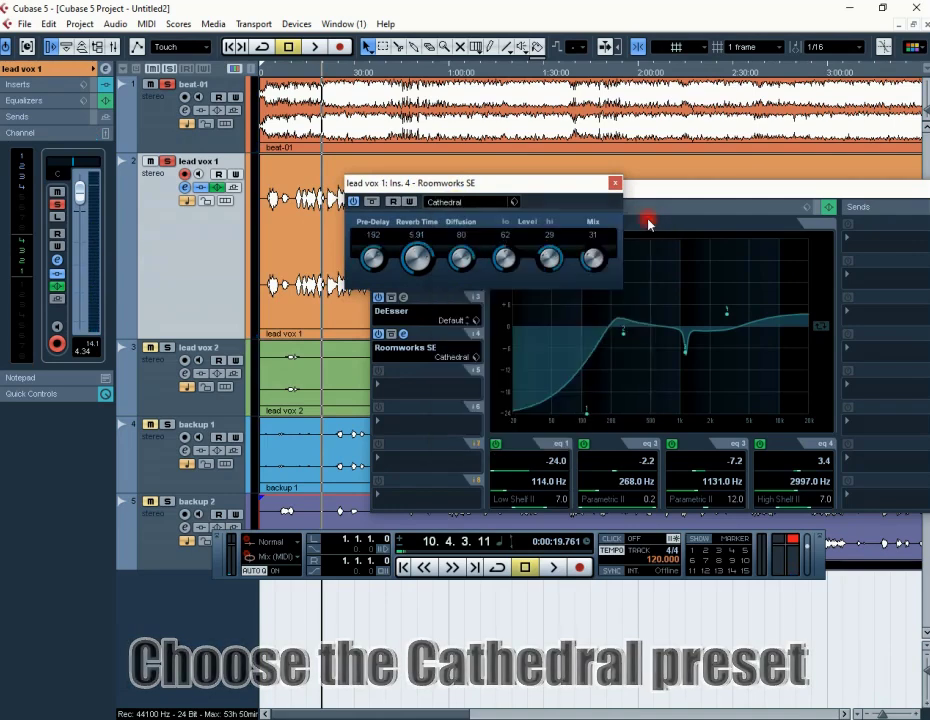
key(space)
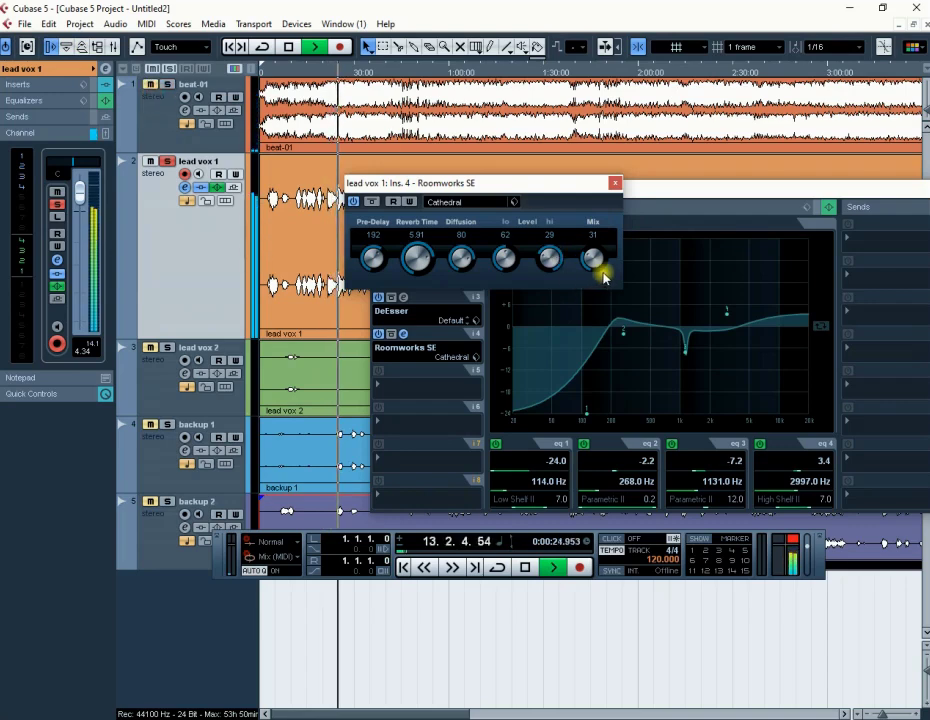
Step: Lower the Roomworks SE Mix to 5 by ear, replay from around 0:12 and bring beat-01 back into playback
key(space)
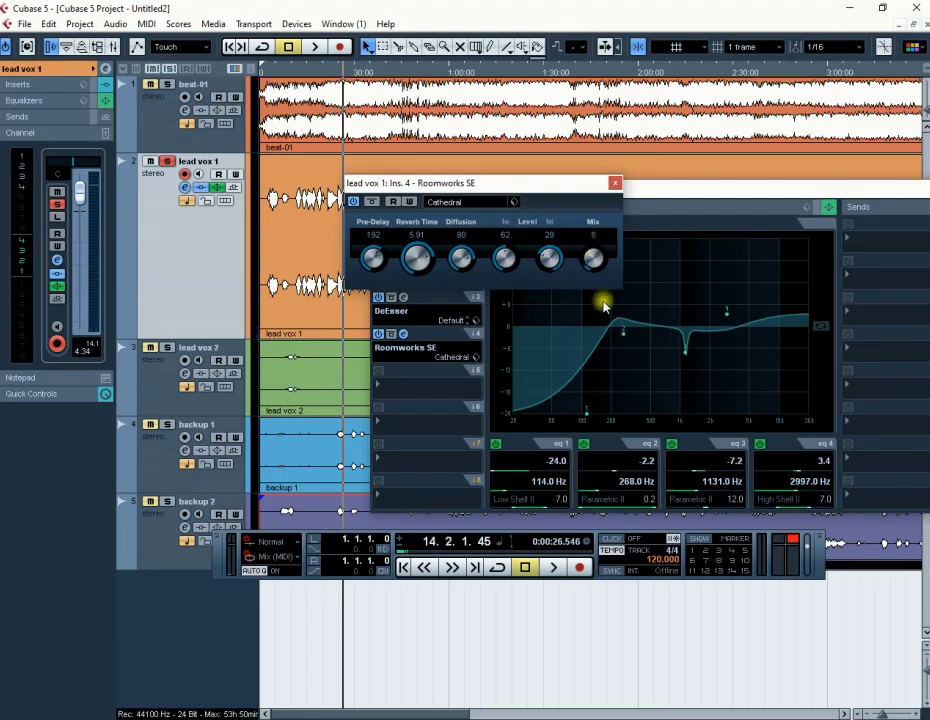
key(space)
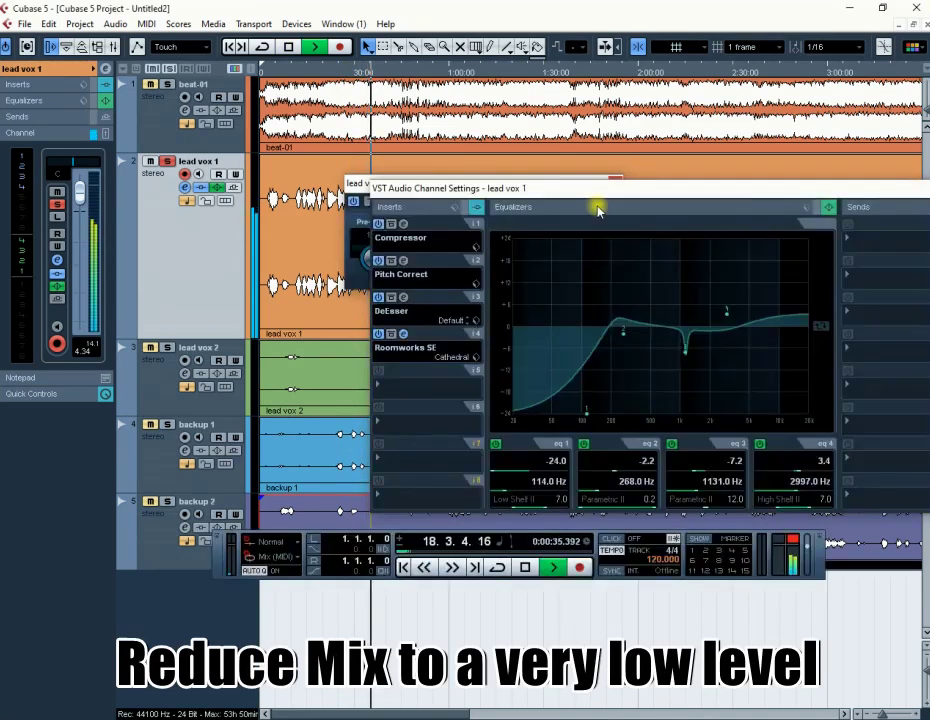
click(564, 180)
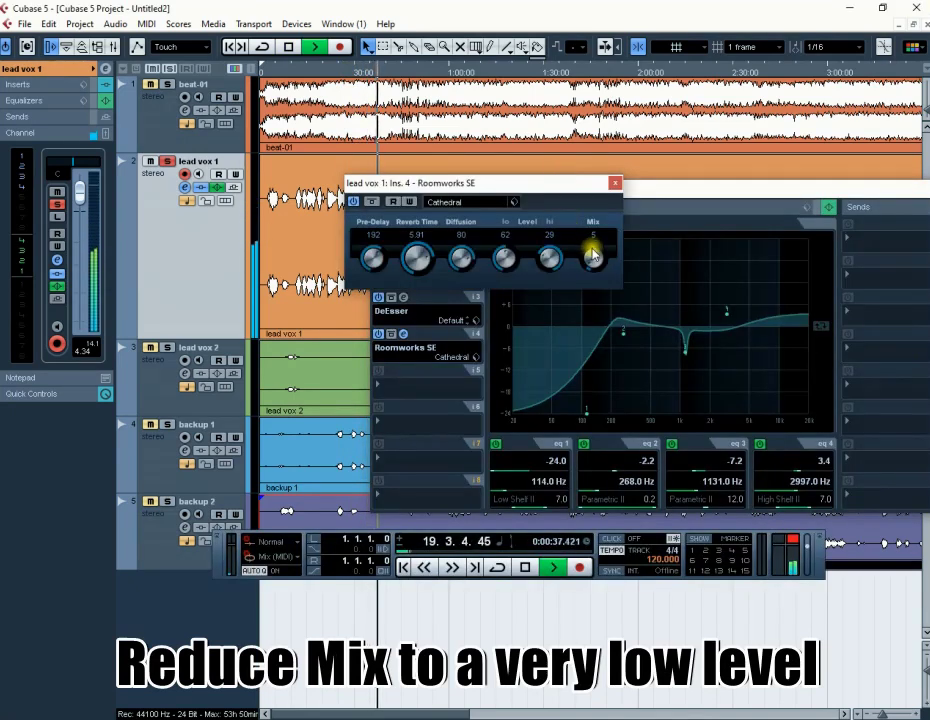
click(301, 70)
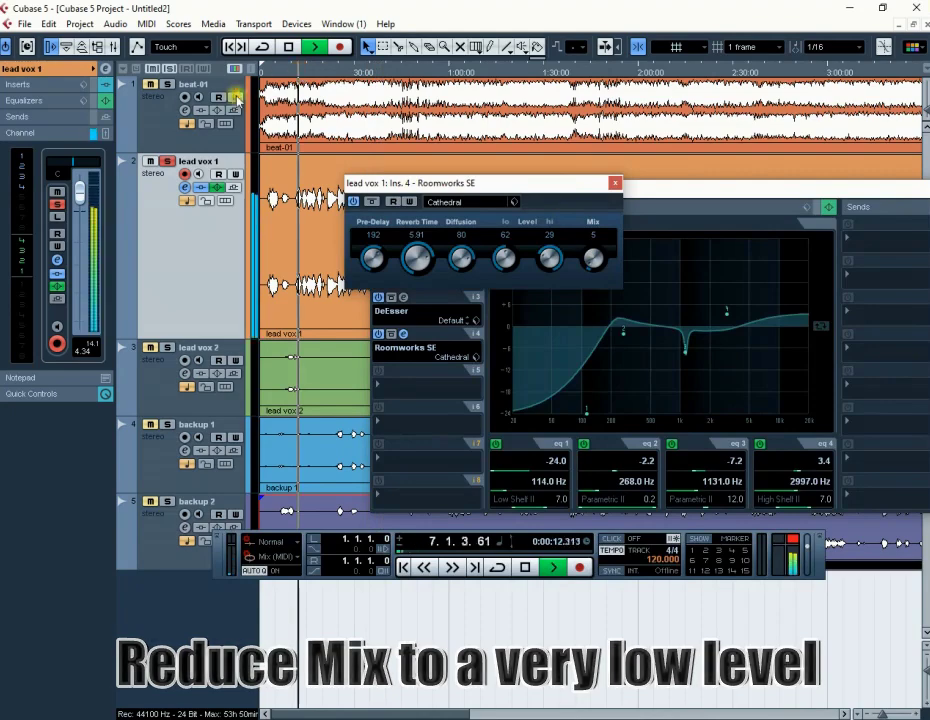
click(168, 85)
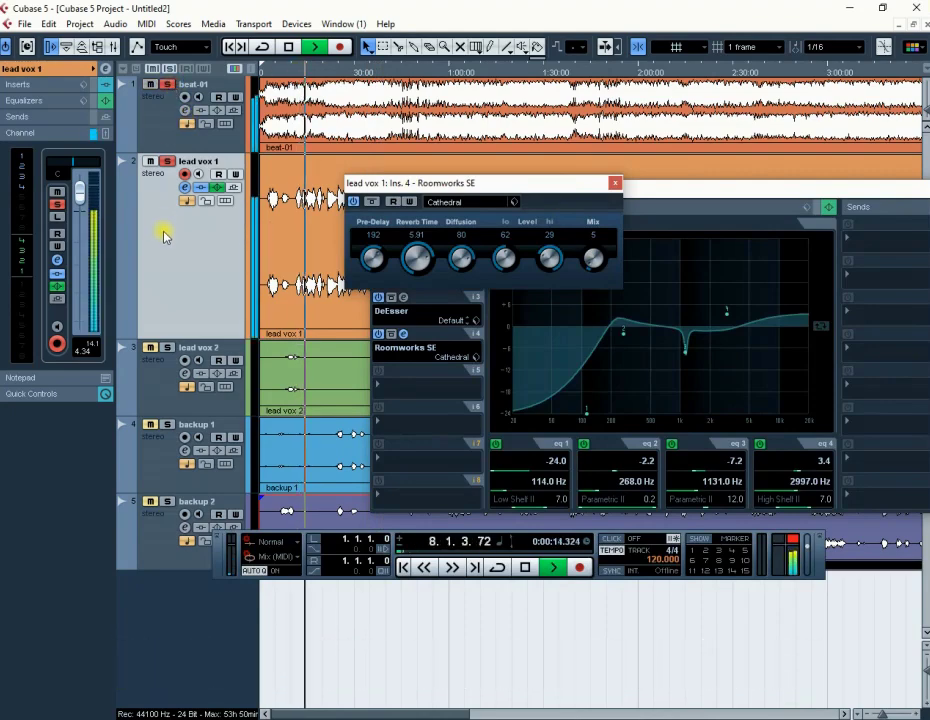
Step: Raise the lead vox 1 level to 4.86, close the Roomworks SE window and audition the later vocal section
drag(78, 202, 78, 197)
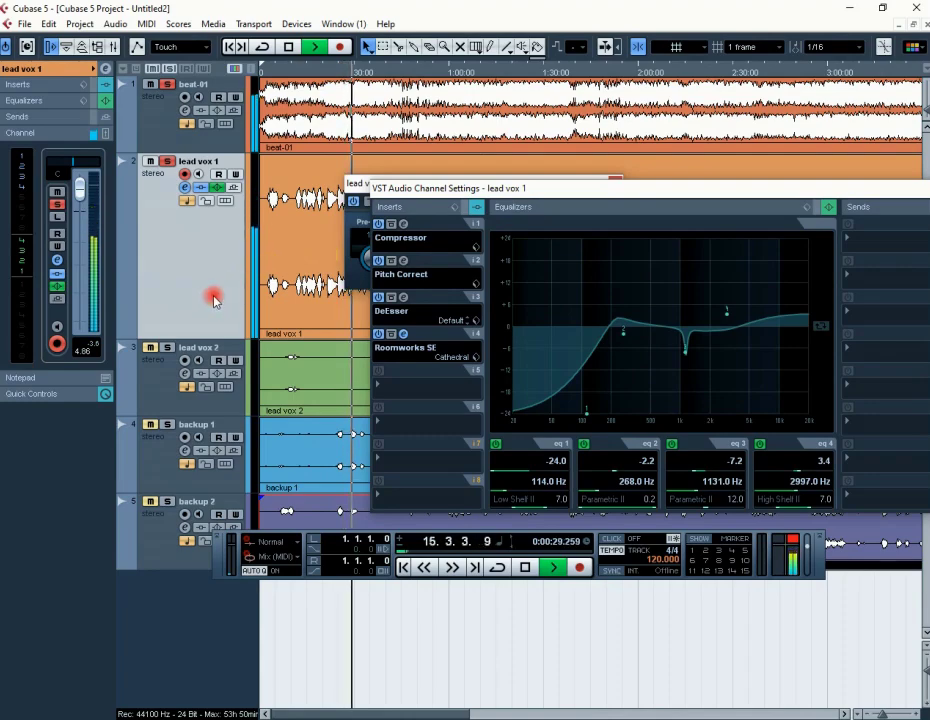
drag(533, 187, 606, 292)
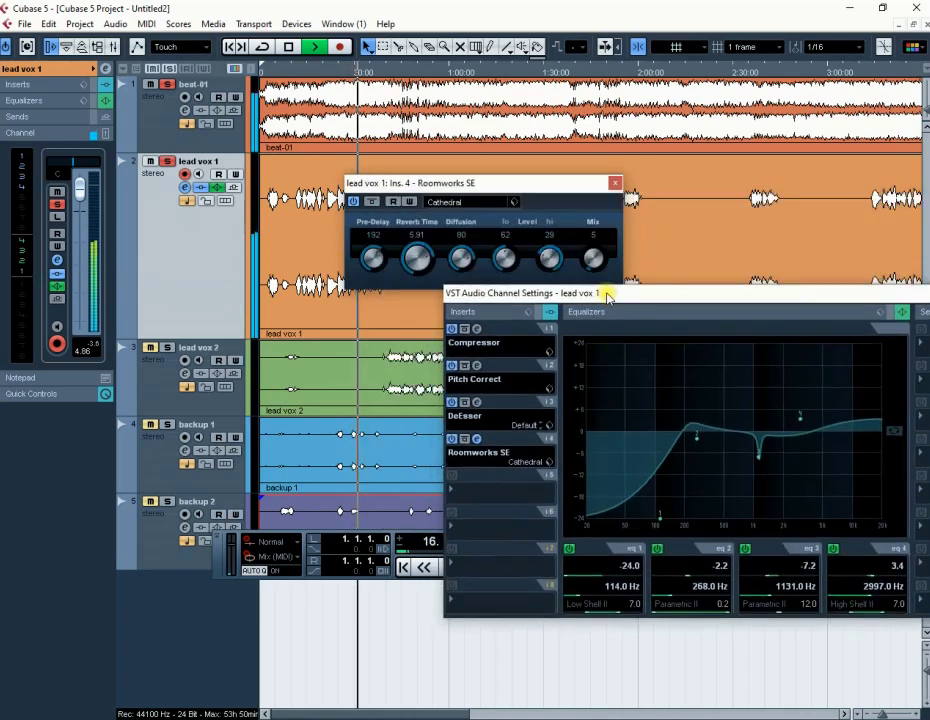
click(617, 184)
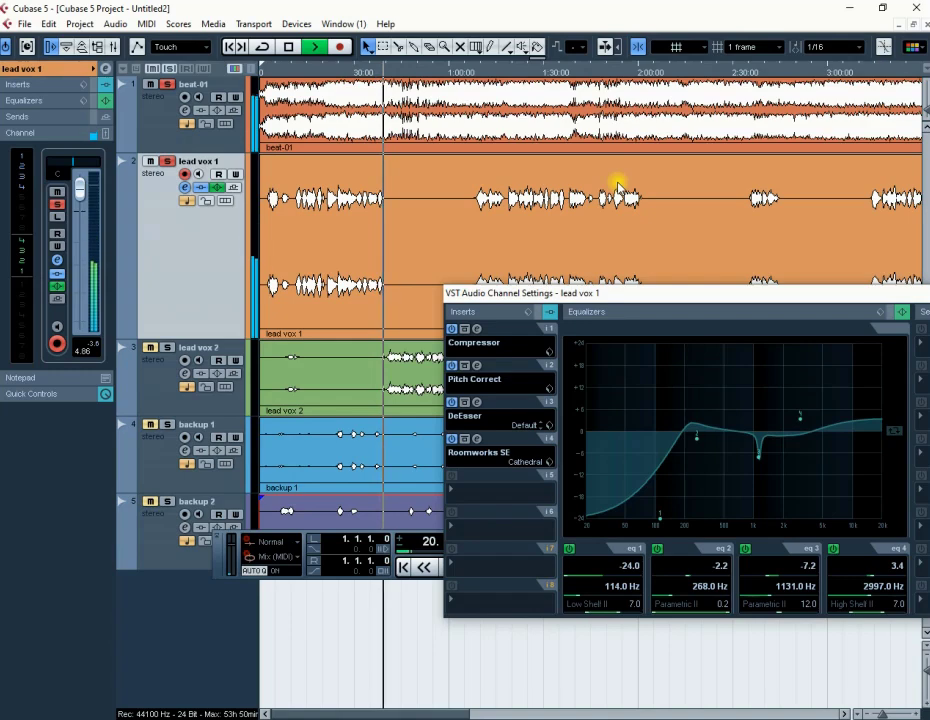
click(475, 72)
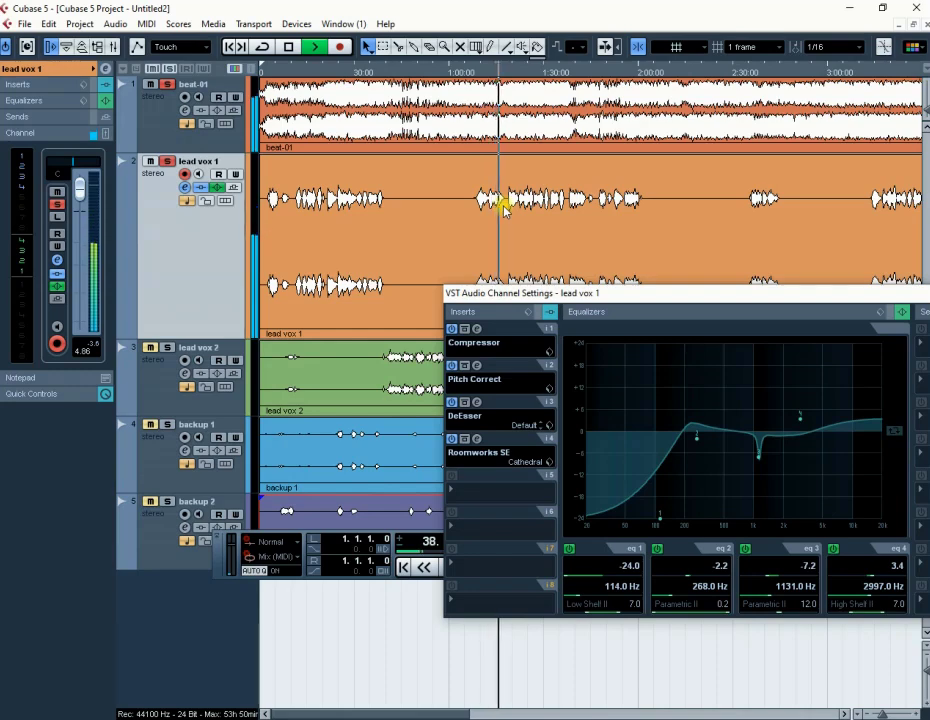
Step: Open the lead vox 1 Compressor, adjust its Make-Up to 15.2 during playback and stop the song
drag(536, 293, 536, 235)
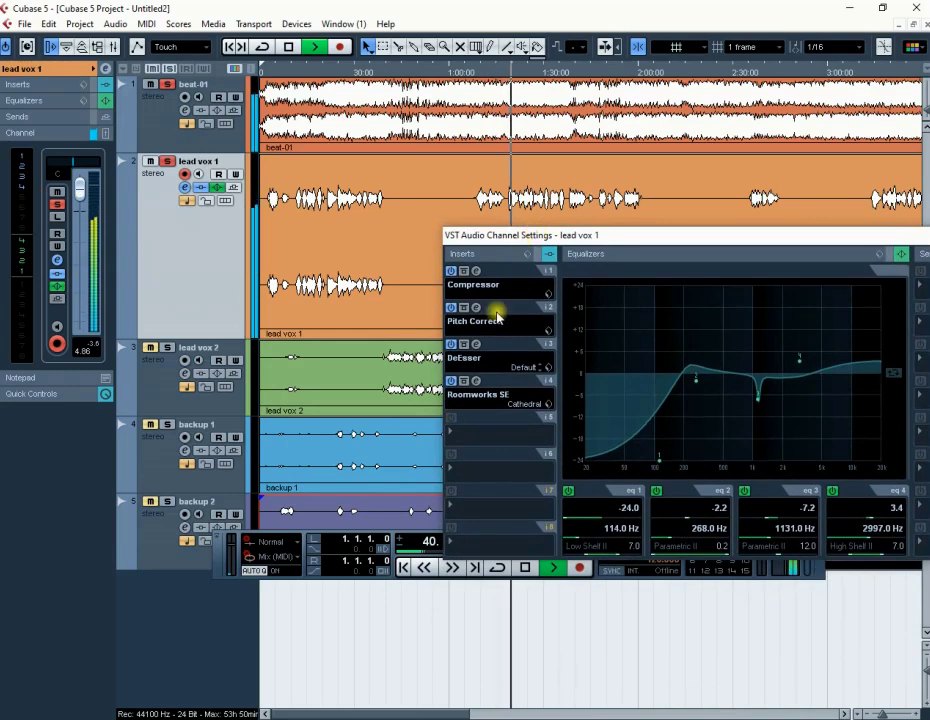
click(475, 271)
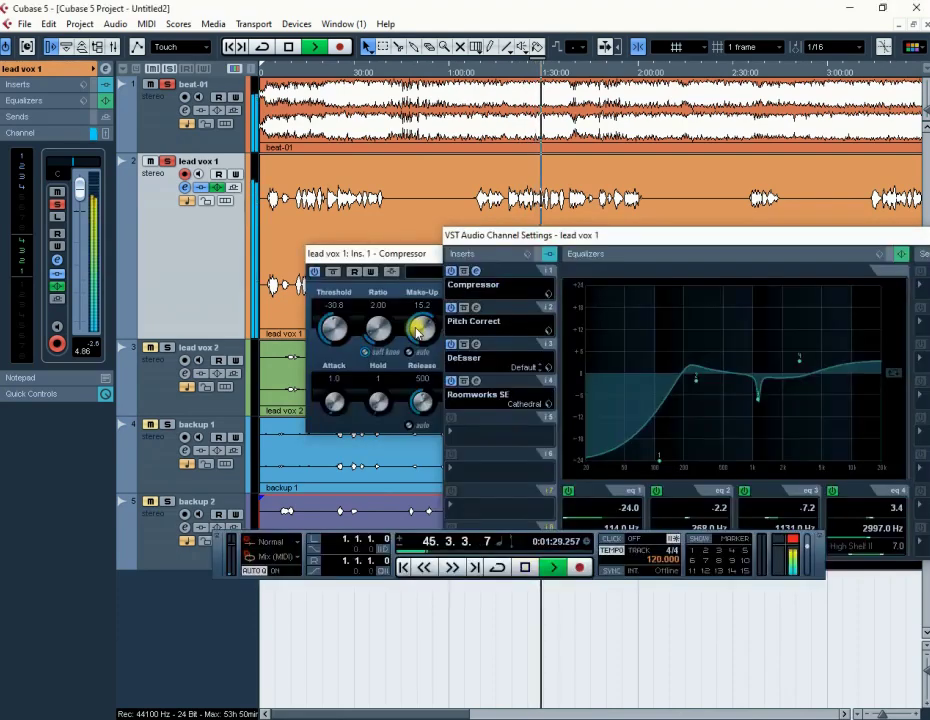
click(221, 265)
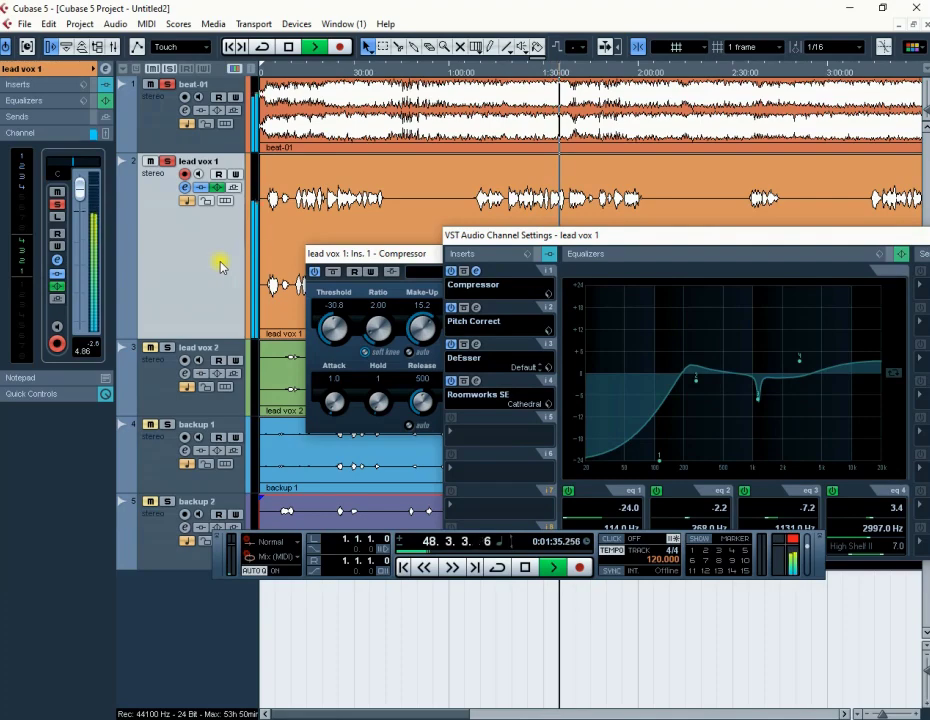
key(space)
Step: Insert the MonoDelay effect in slot 5 of lead vox 1 and move its window clear of the channel settings
drag(552, 234, 529, 139)
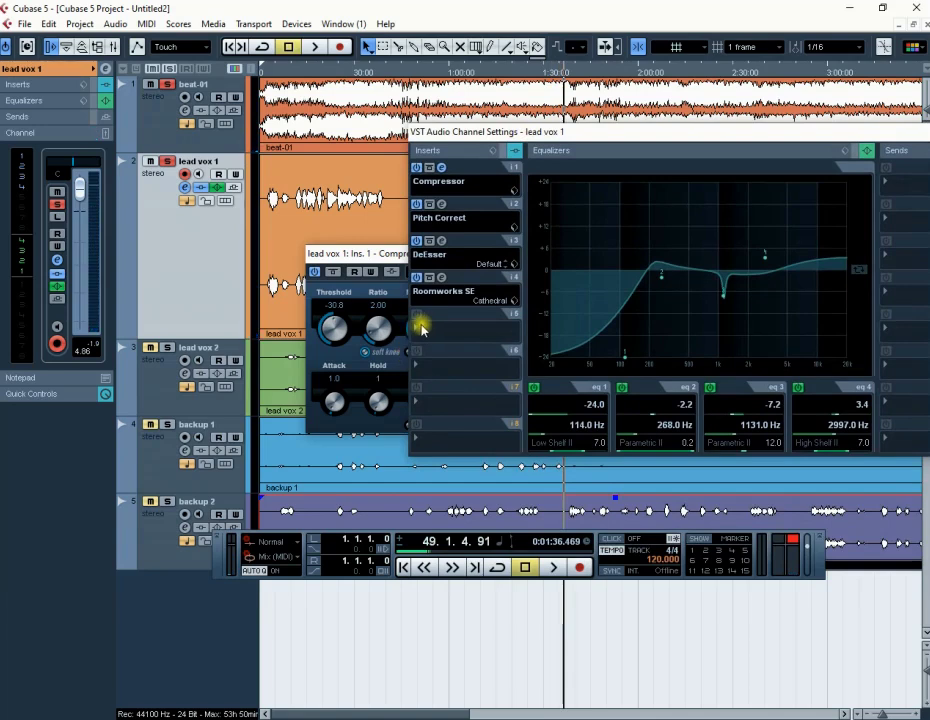
click(417, 331)
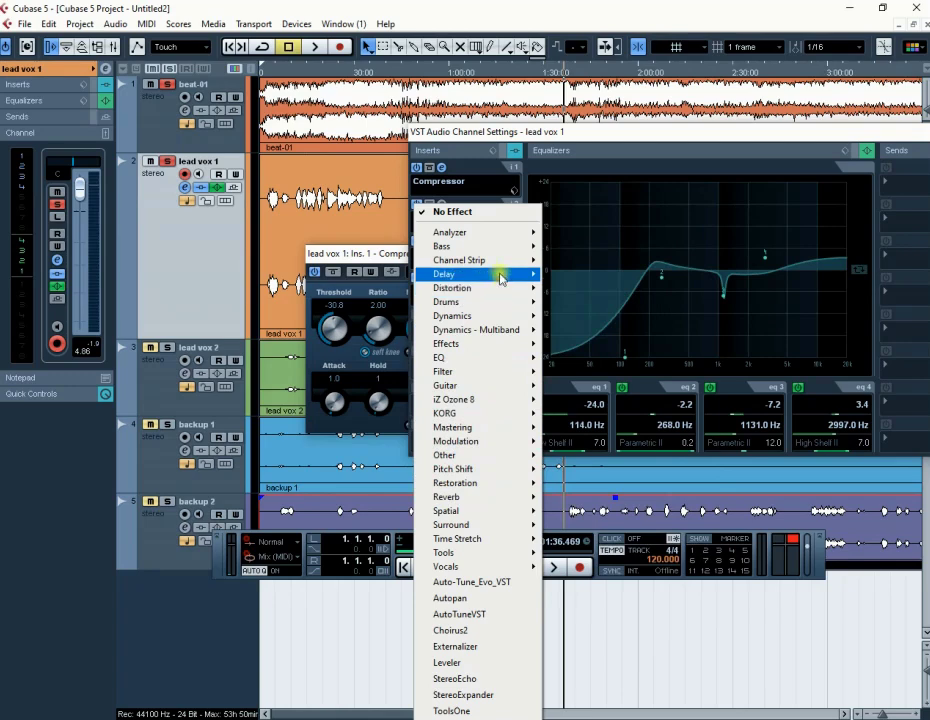
mouse_move(500, 276)
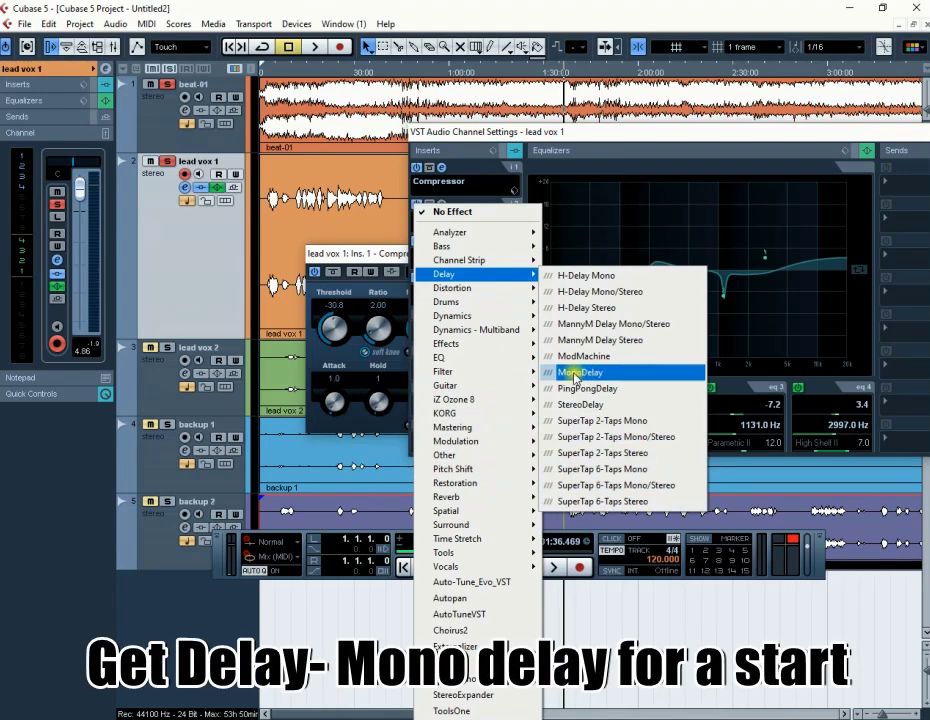
click(576, 374)
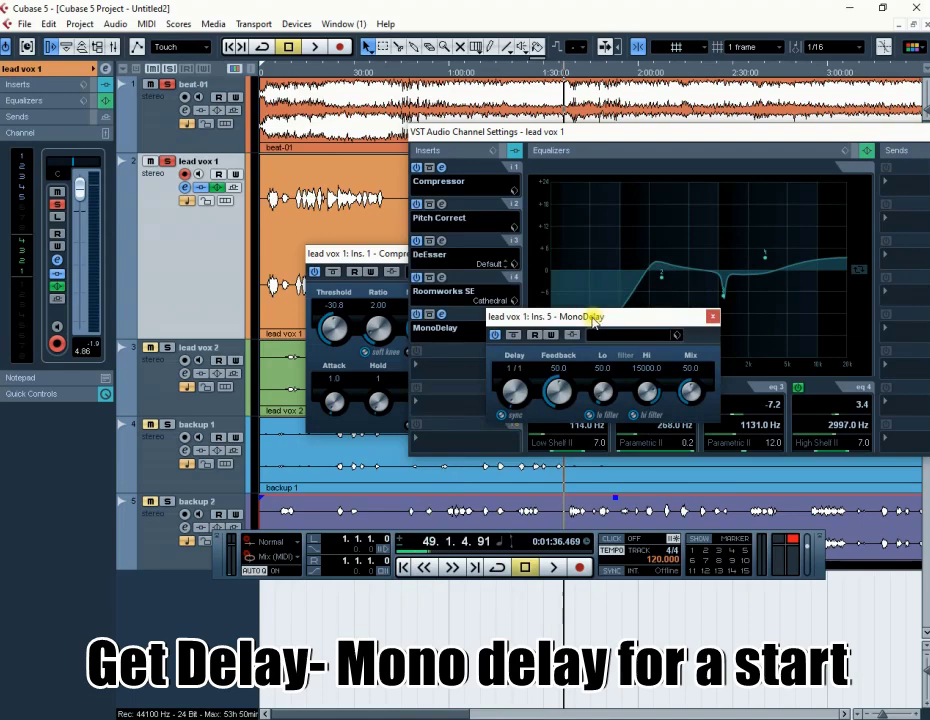
drag(593, 321, 375, 197)
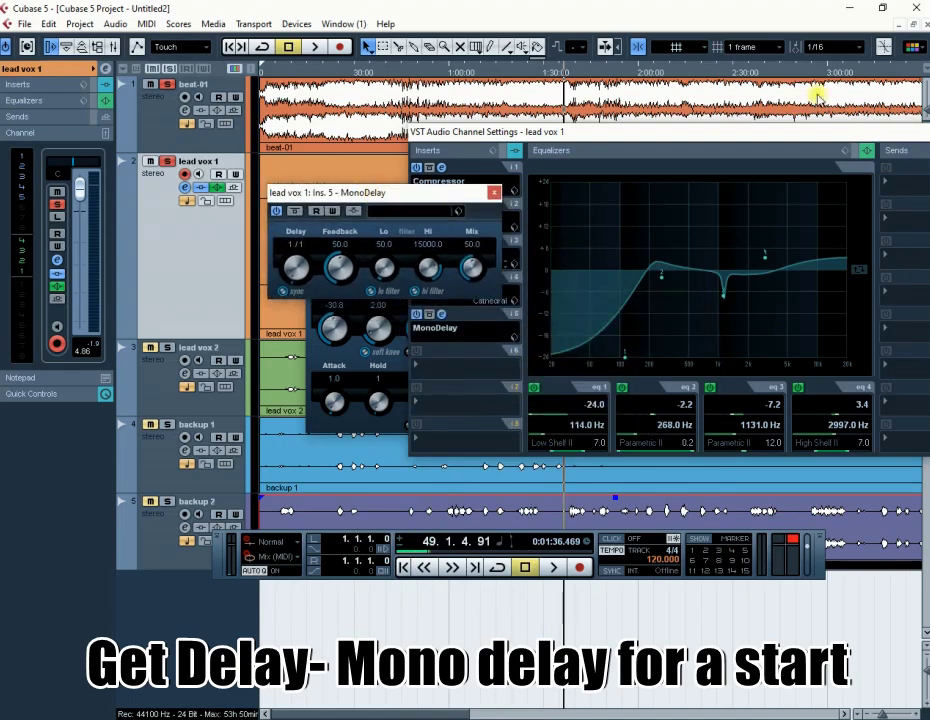
Step: Close the lead vox 1 channel settings and Compressor windows, keeping only MonoDelay open over the tracks
drag(922, 128, 837, 296)
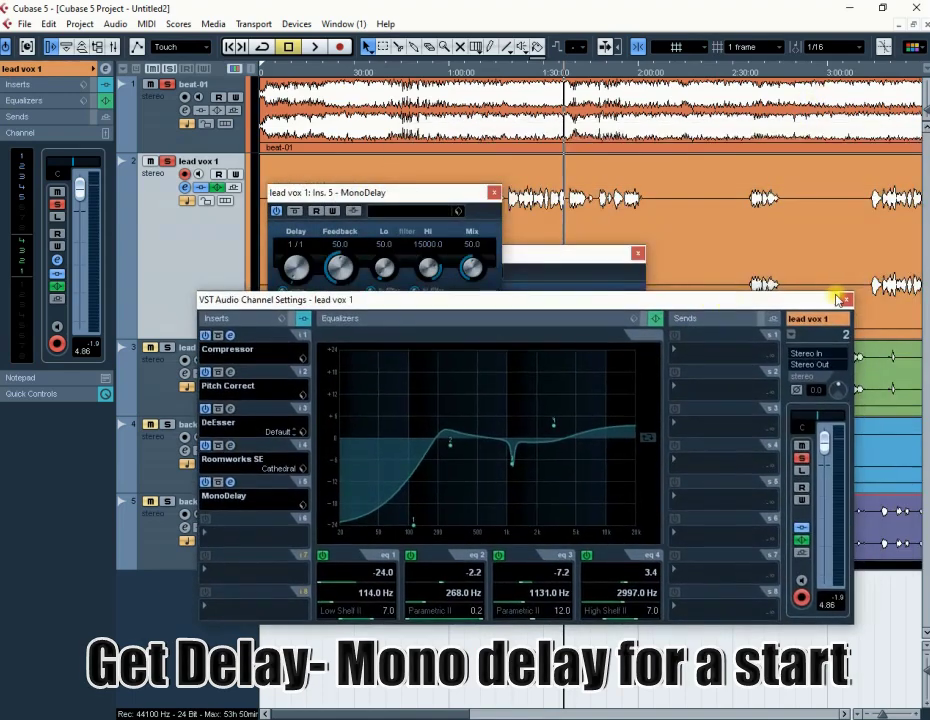
click(841, 296)
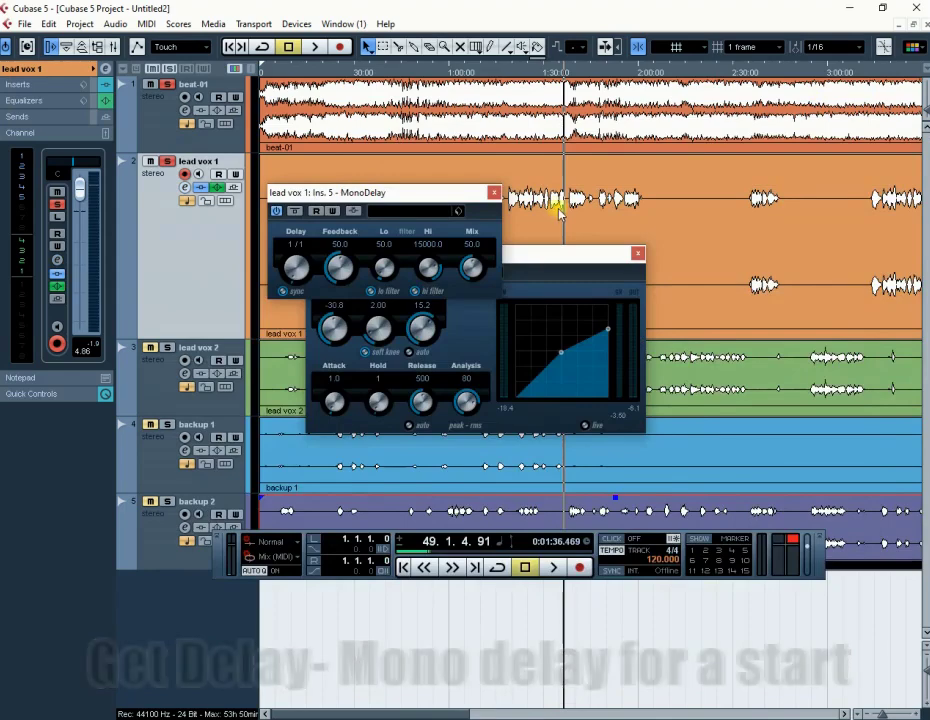
click(639, 254)
drag(422, 193, 477, 206)
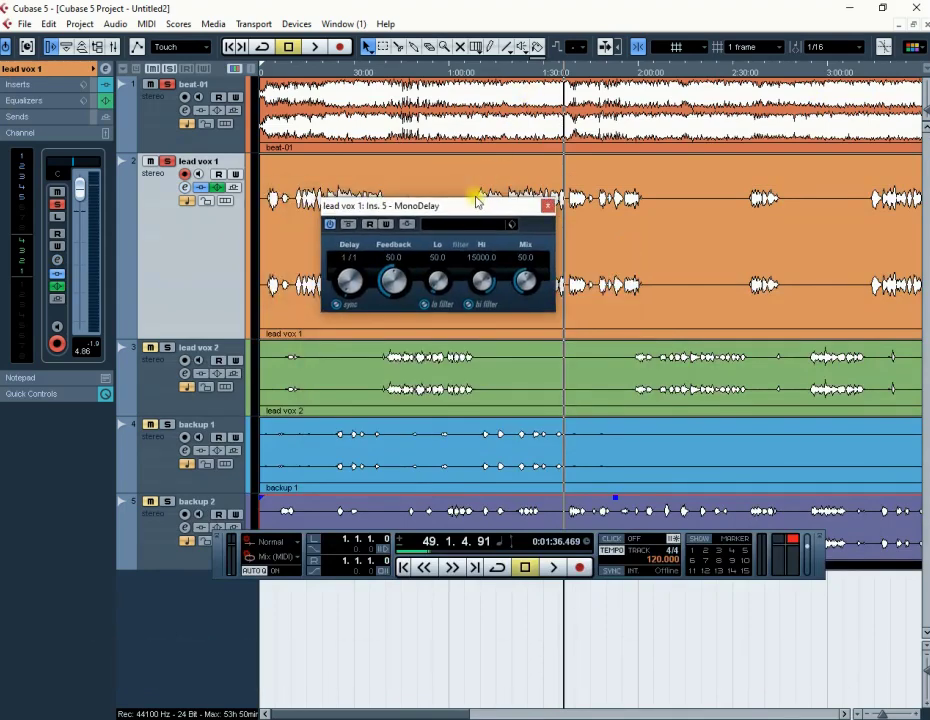
Step: Start playback, silence beat-01 and replay lead vox 1 from around 1:10 to hear the delay
key(space)
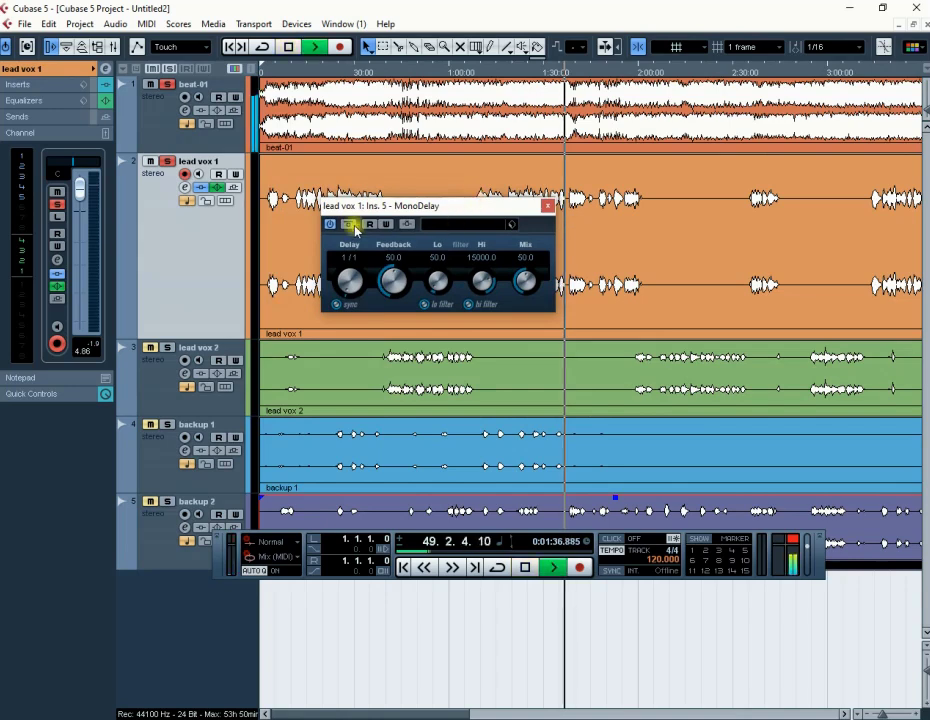
click(150, 86)
click(484, 72)
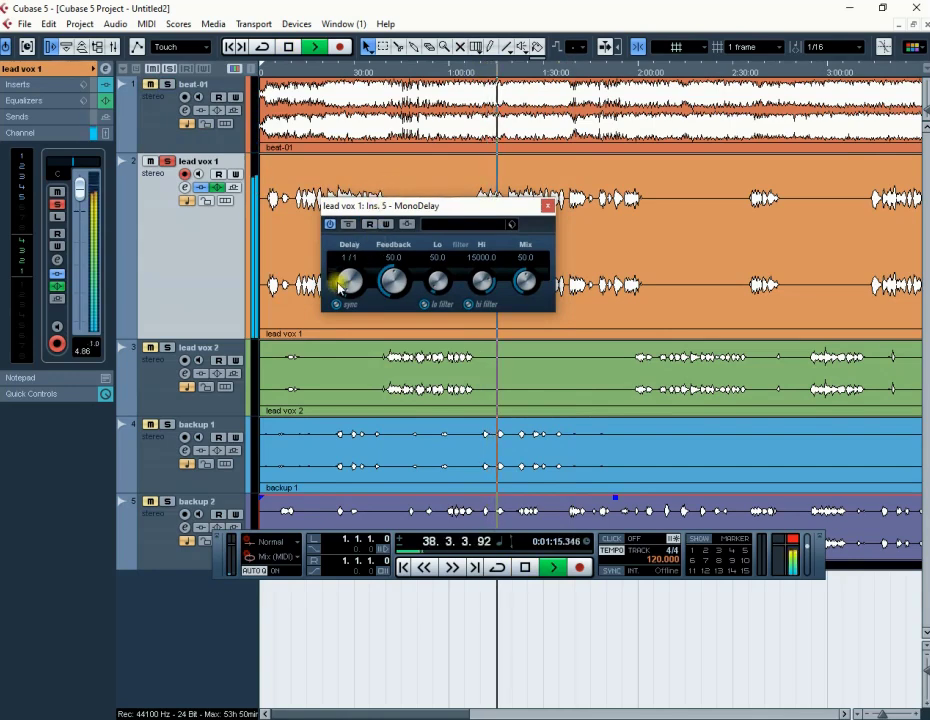
Step: Stop playback, turn off MonoDelay sync and set Delay to 450 and Feedback to 0
key(space)
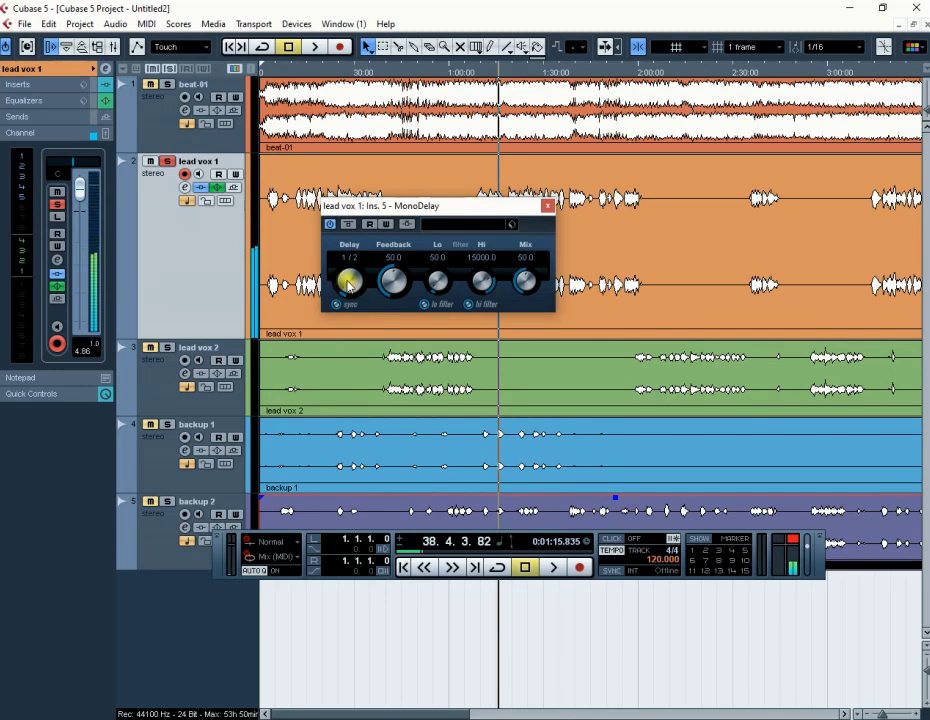
click(338, 304)
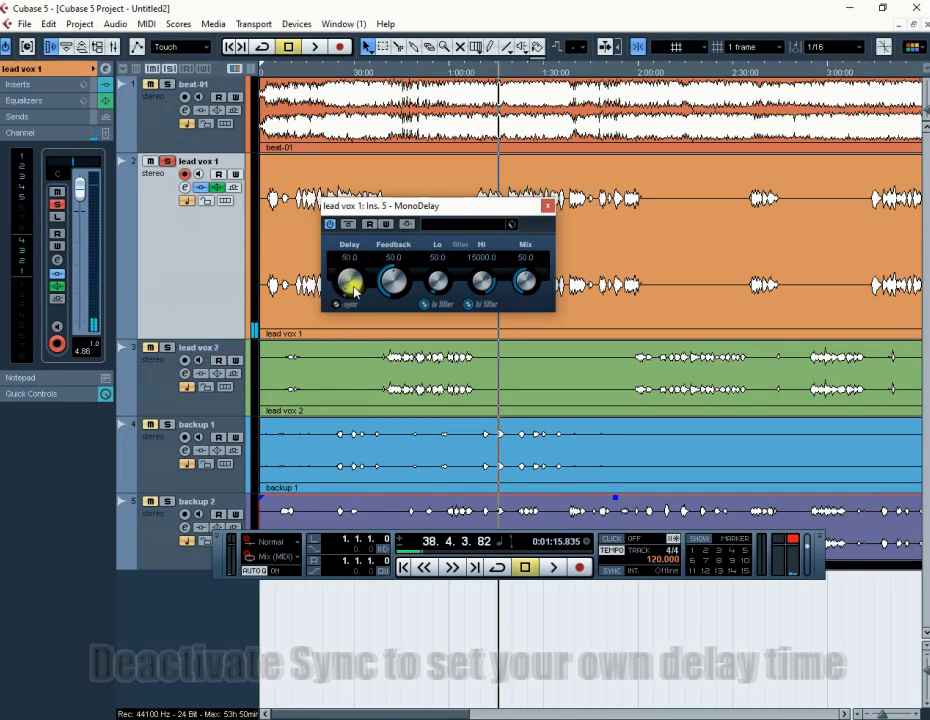
drag(352, 288, 349, 287)
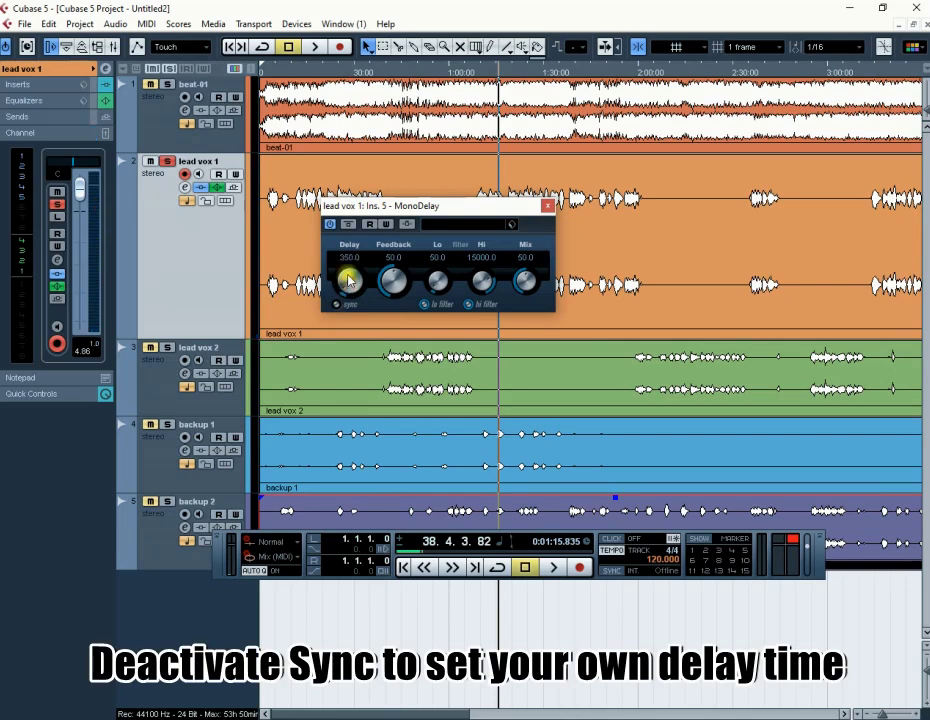
click(479, 73)
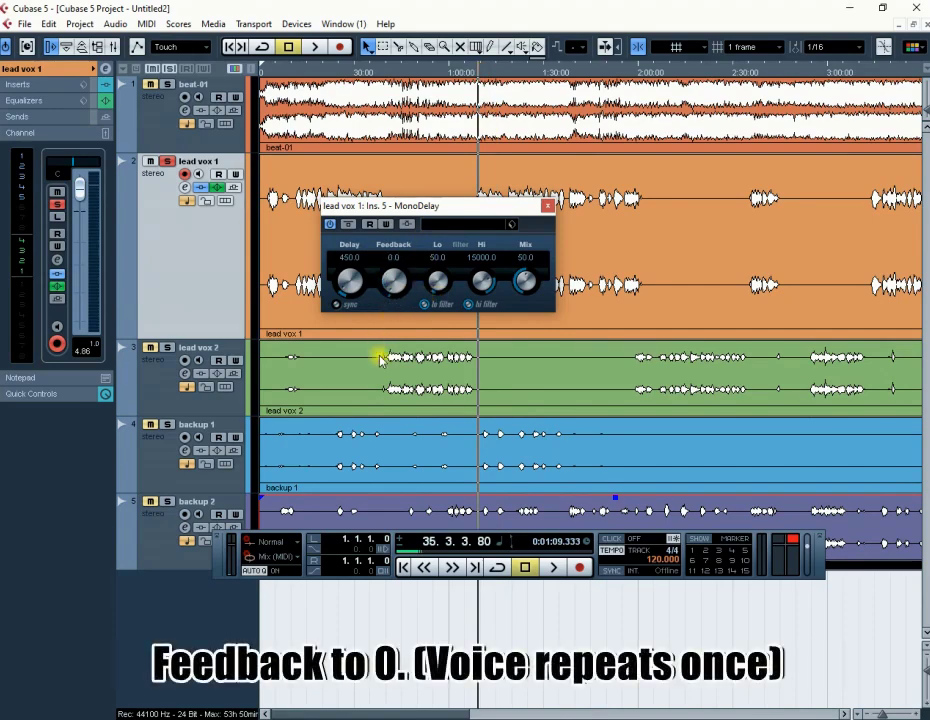
Step: Play lead vox 1 from around 1:09 and from the opening phrases to judge the timing of the delayed voice
key(space)
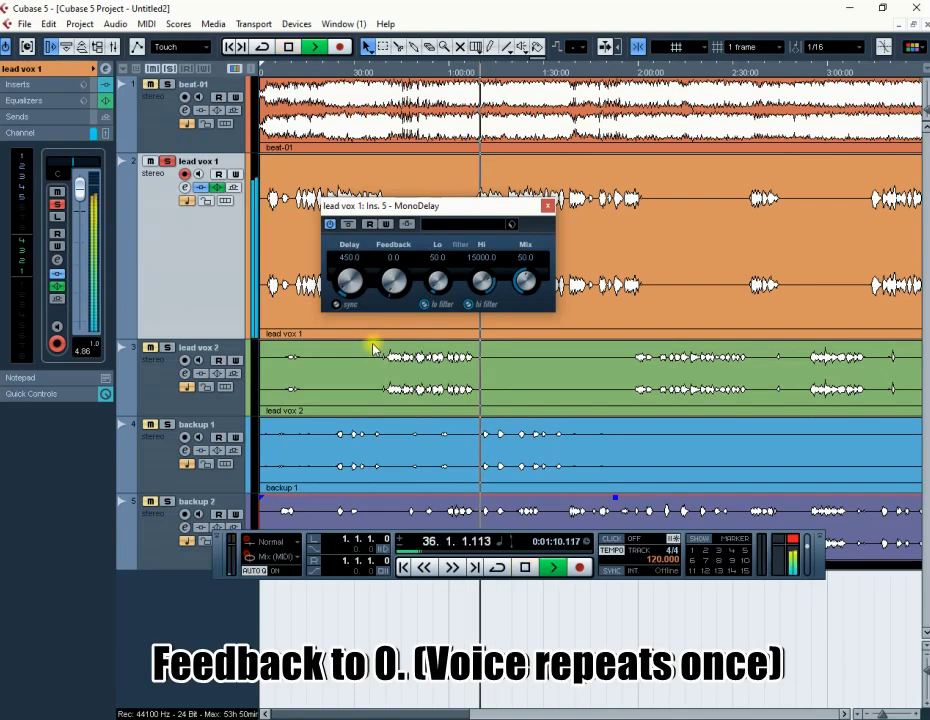
click(266, 72)
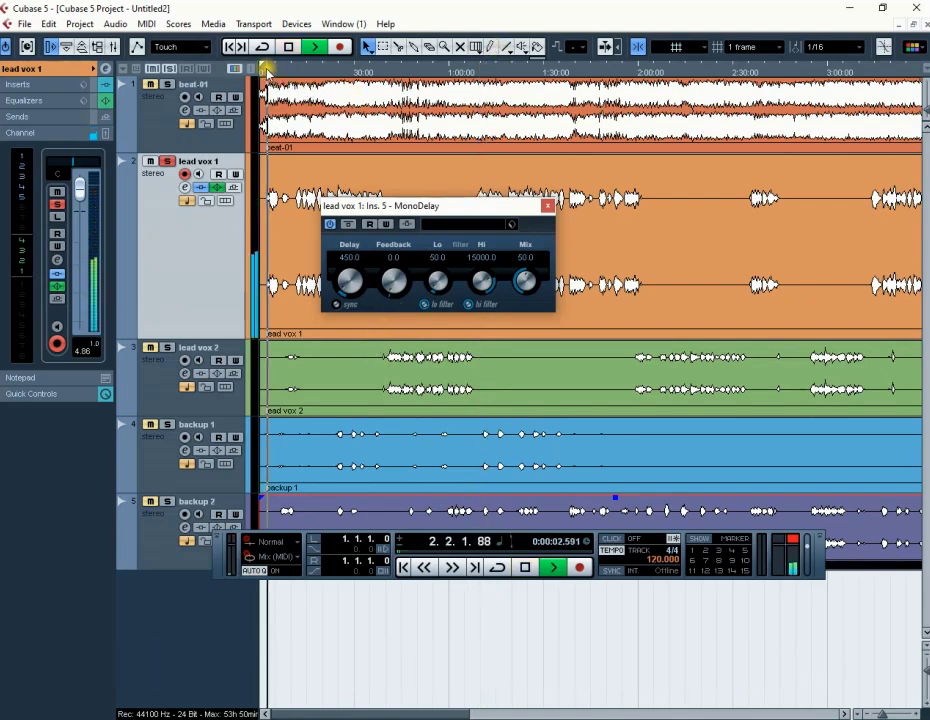
click(290, 72)
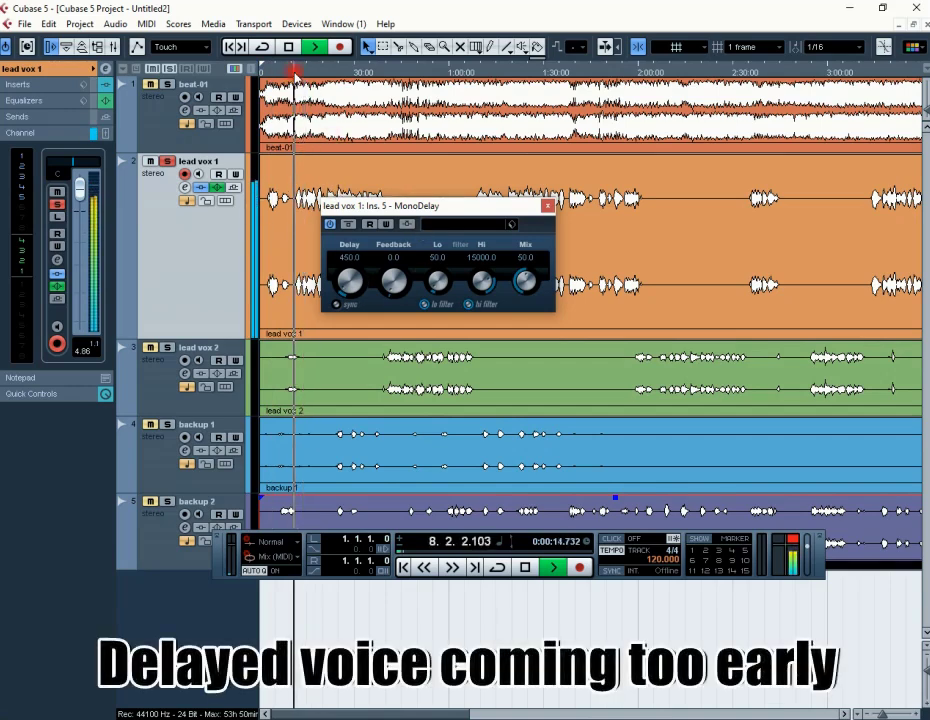
click(294, 72)
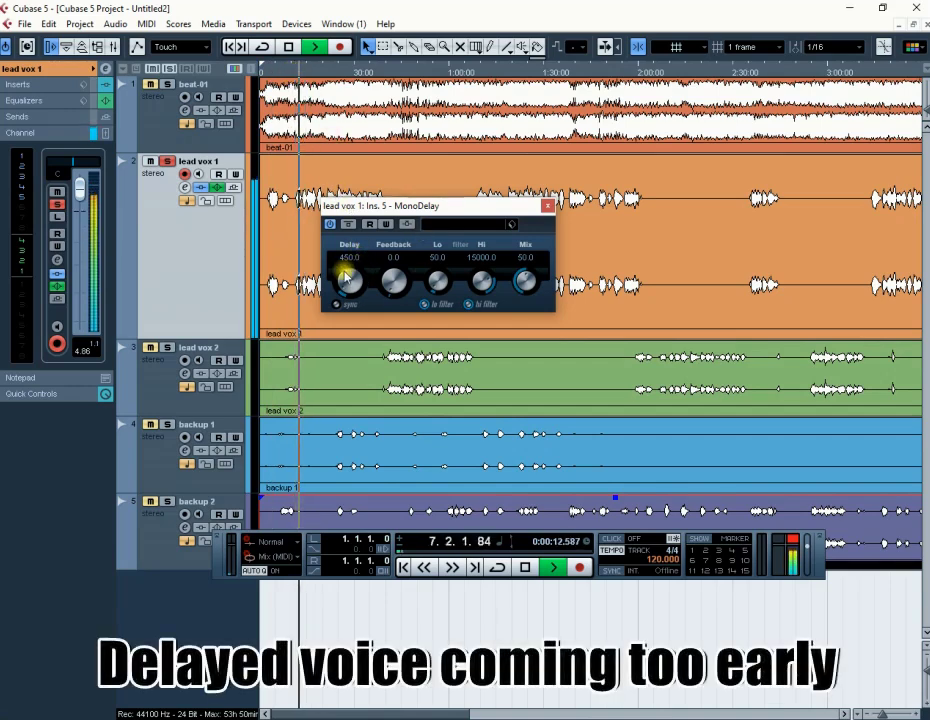
Step: Increase the MonoDelay time to 600 and replay the vocal from around 0:10 to check the repeats
key(space)
drag(345, 275, 349, 271)
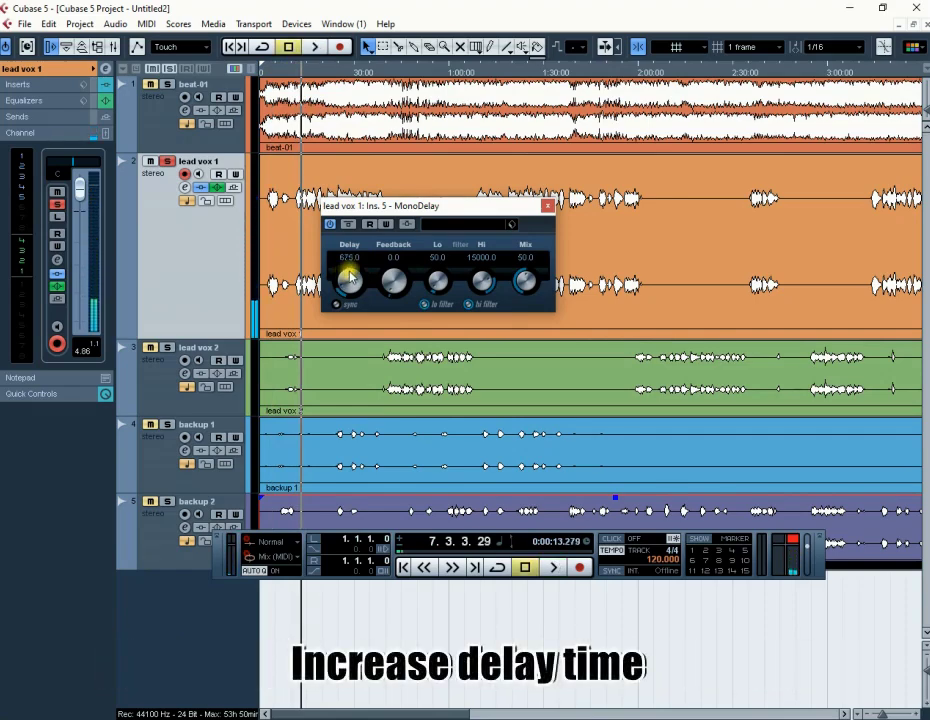
click(290, 73)
key(space)
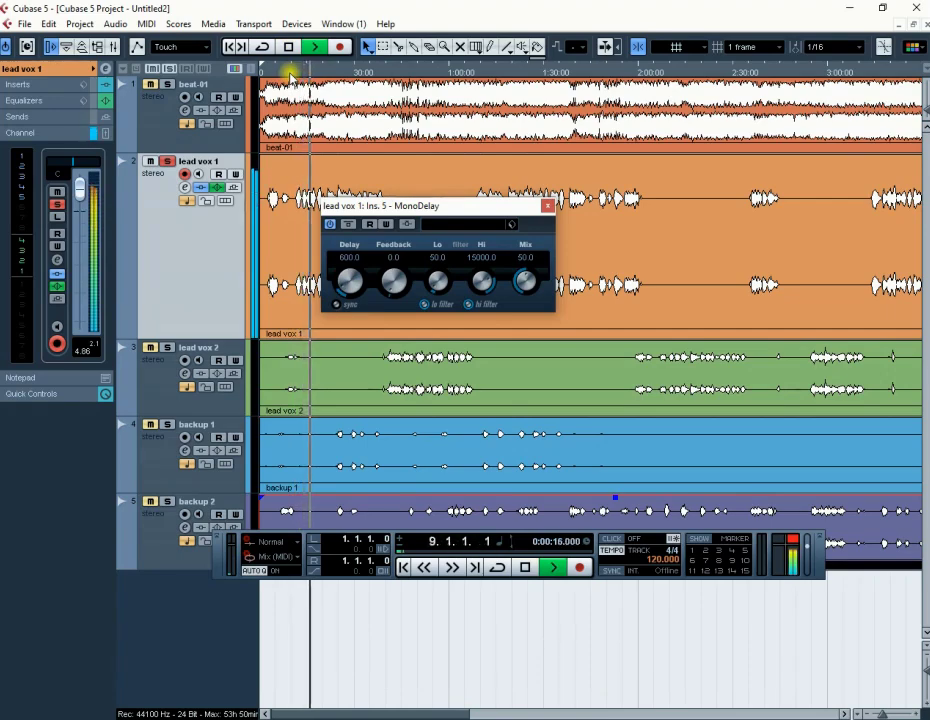
key(space)
Step: Open the Mixer and lower the Stereo Out level to -5.37 while the song plays
click(297, 24)
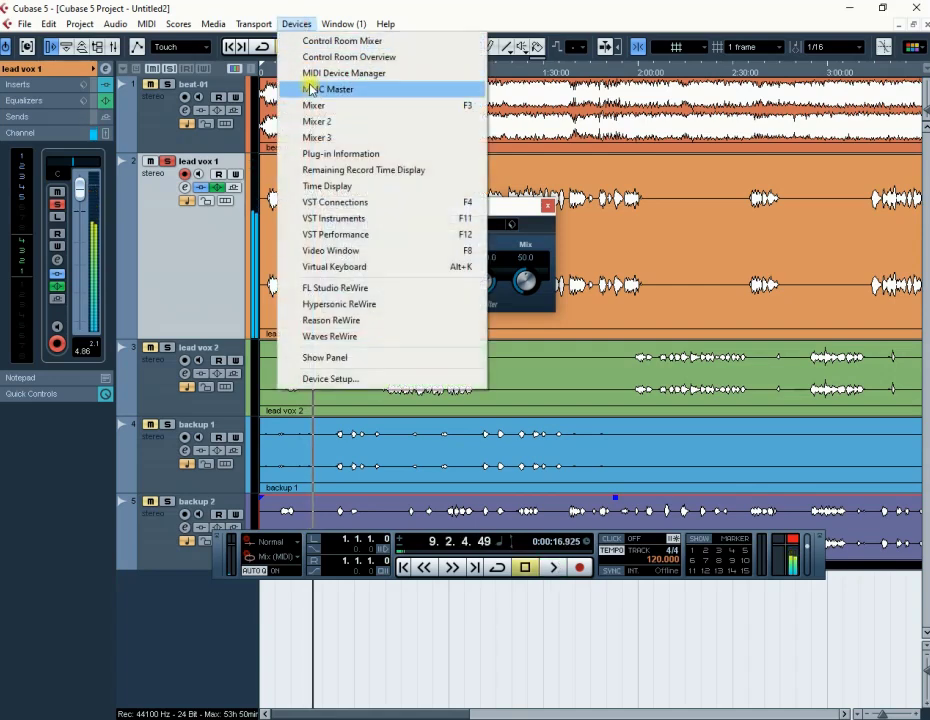
click(311, 106)
key(space)
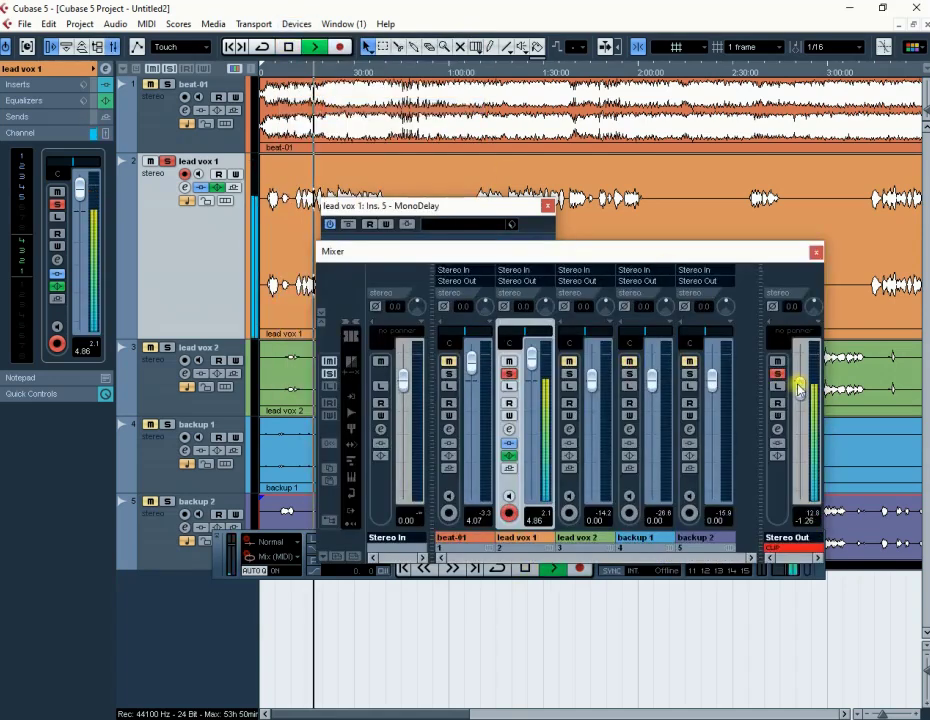
drag(800, 385, 803, 410)
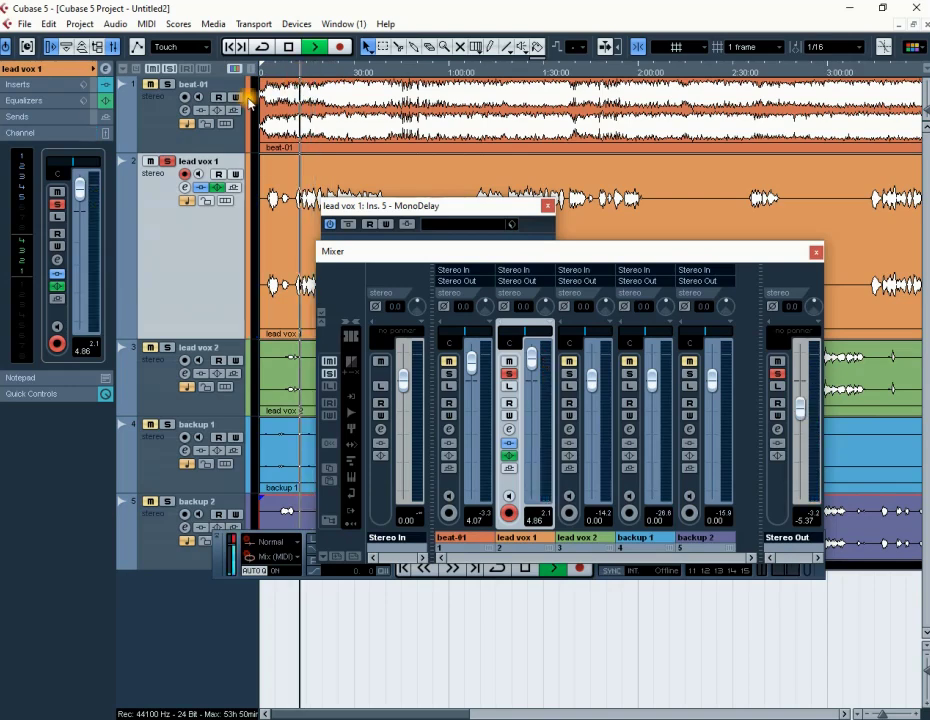
Step: Solo beat-01 alongside lead vox 1 and lower the MonoDelay Mix to 10 while the song plays
click(169, 85)
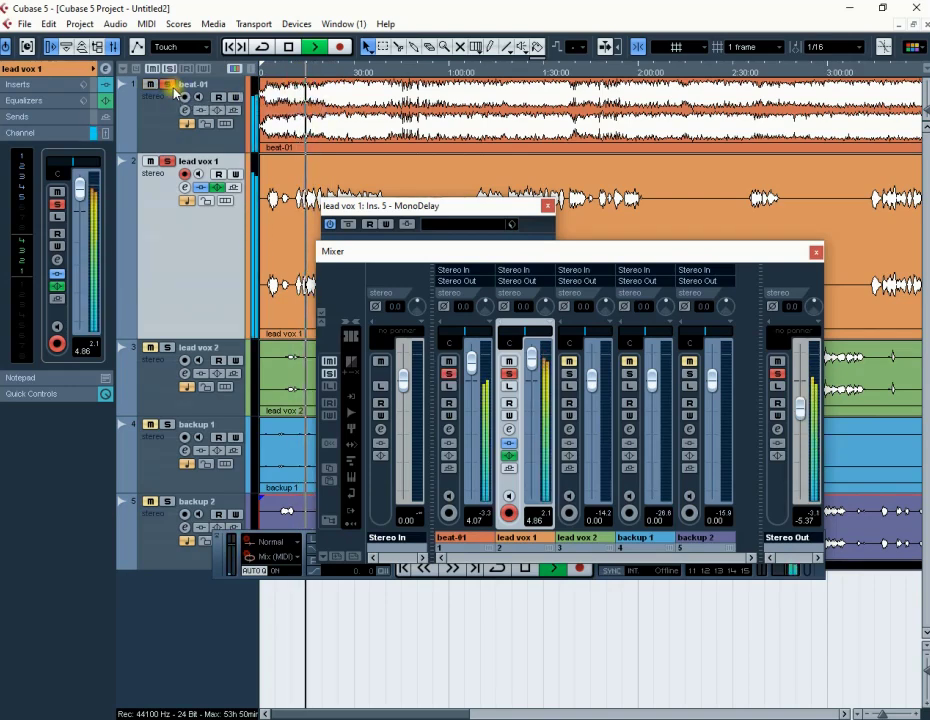
click(470, 207)
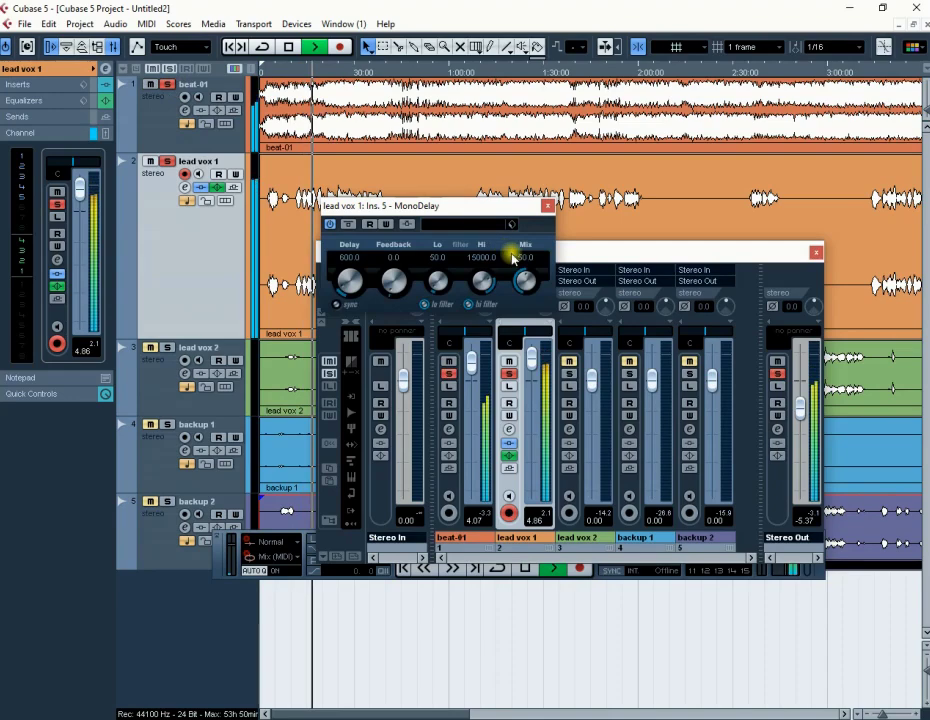
drag(522, 297, 525, 305)
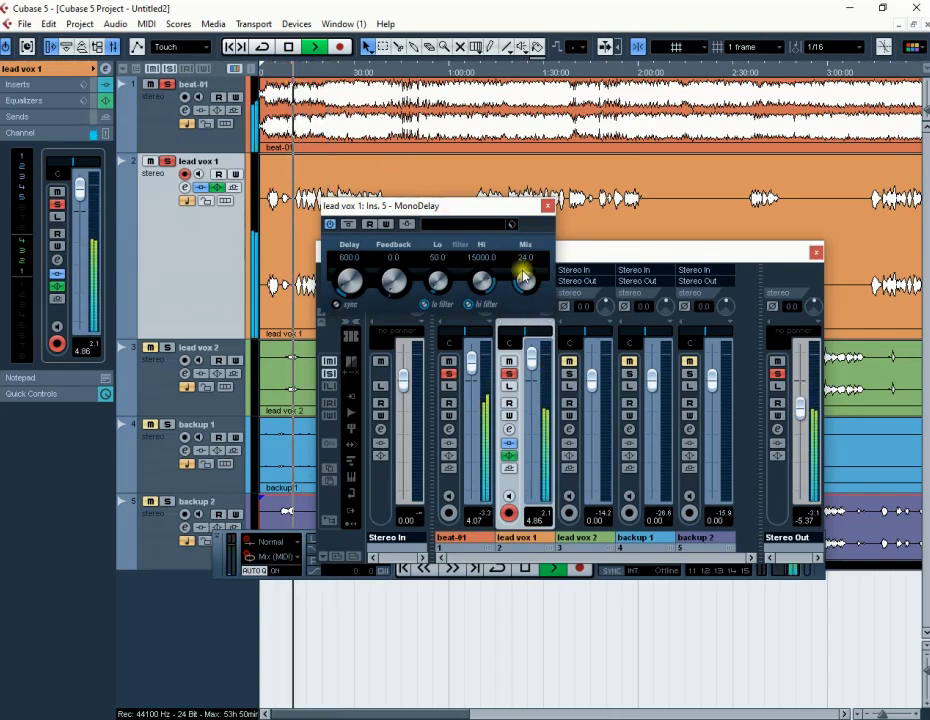
mouse_move(523, 276)
mouse_down()
mouse_move(527, 296)
mouse_move(521, 283)
mouse_up()
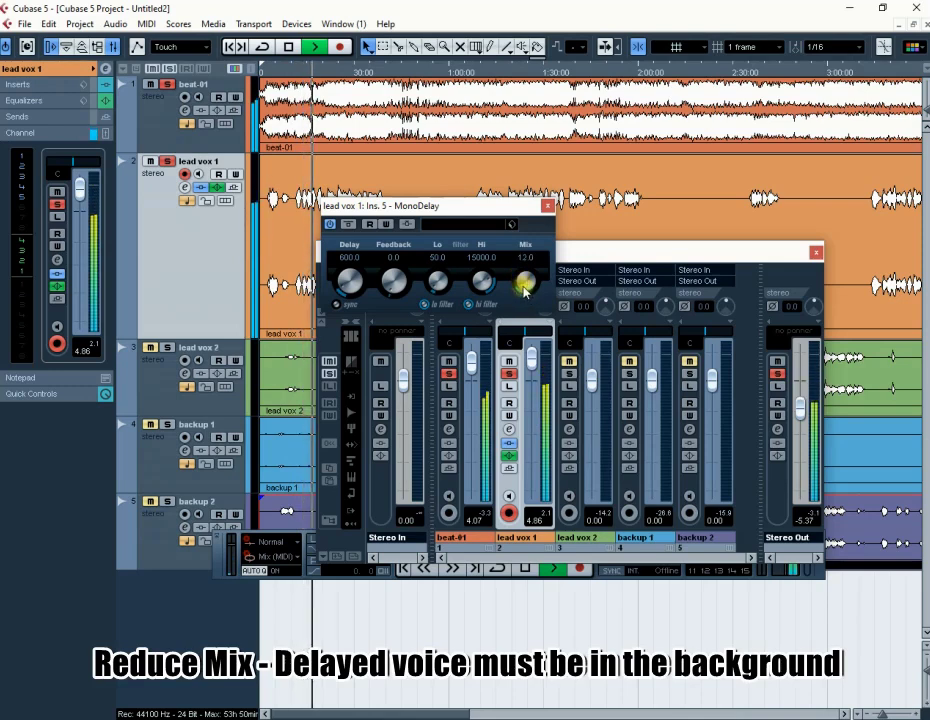
click(297, 76)
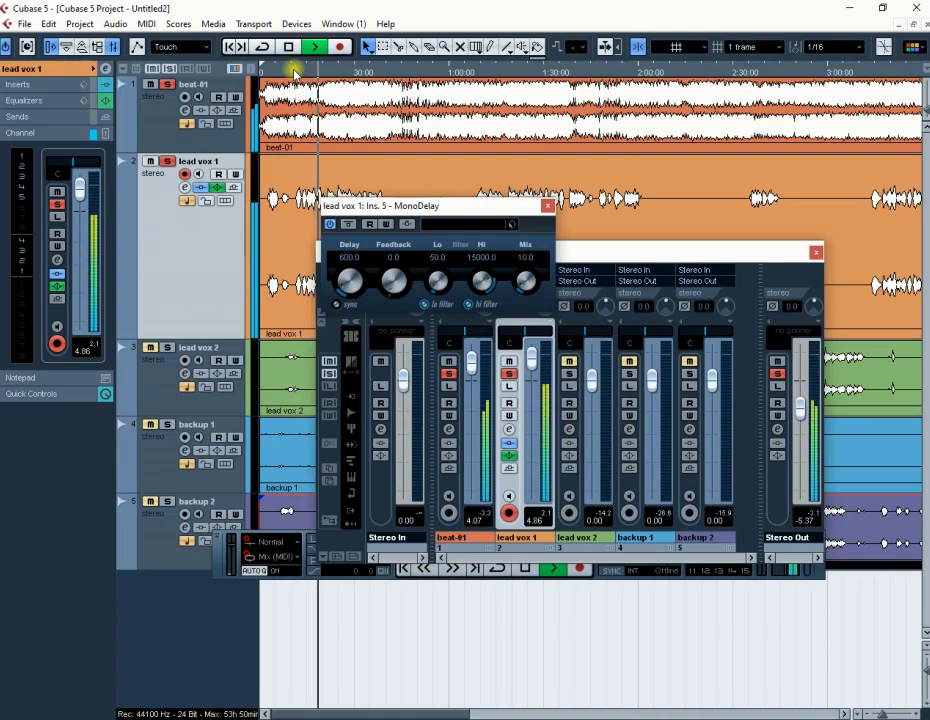
Step: Lower the MonoDelay Hi filter to 3062, replay the opening and the part from around 1:09, and close the effect
key(space)
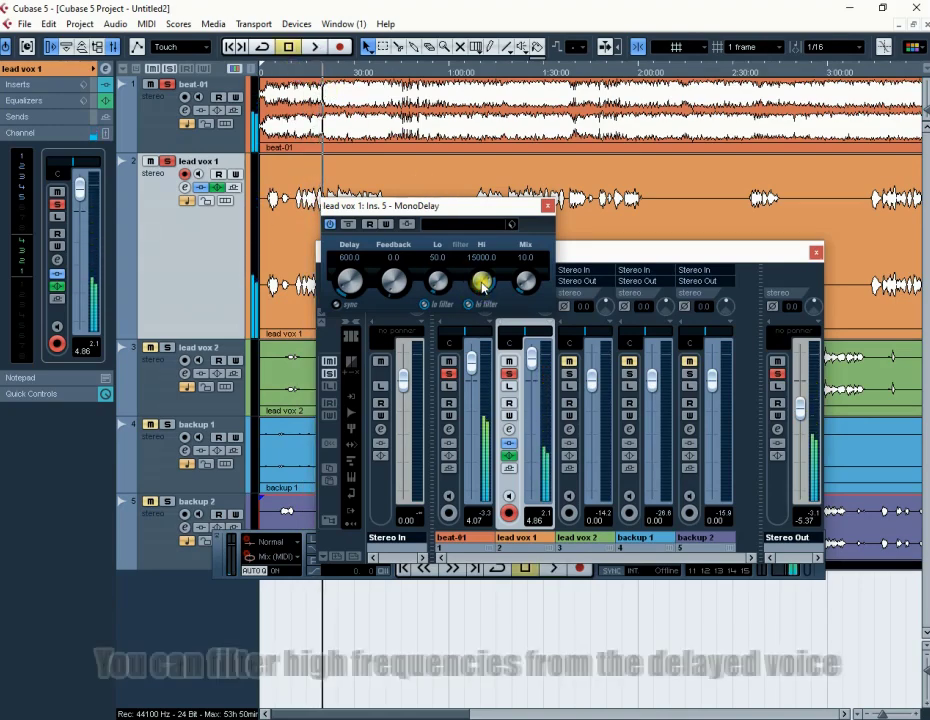
drag(481, 287, 470, 322)
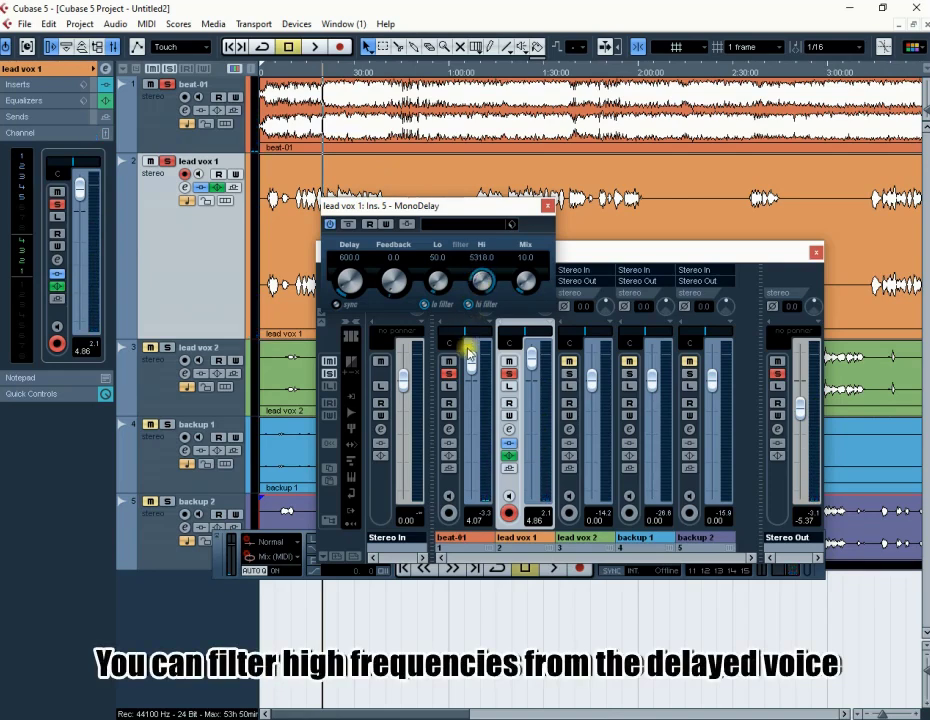
key(space)
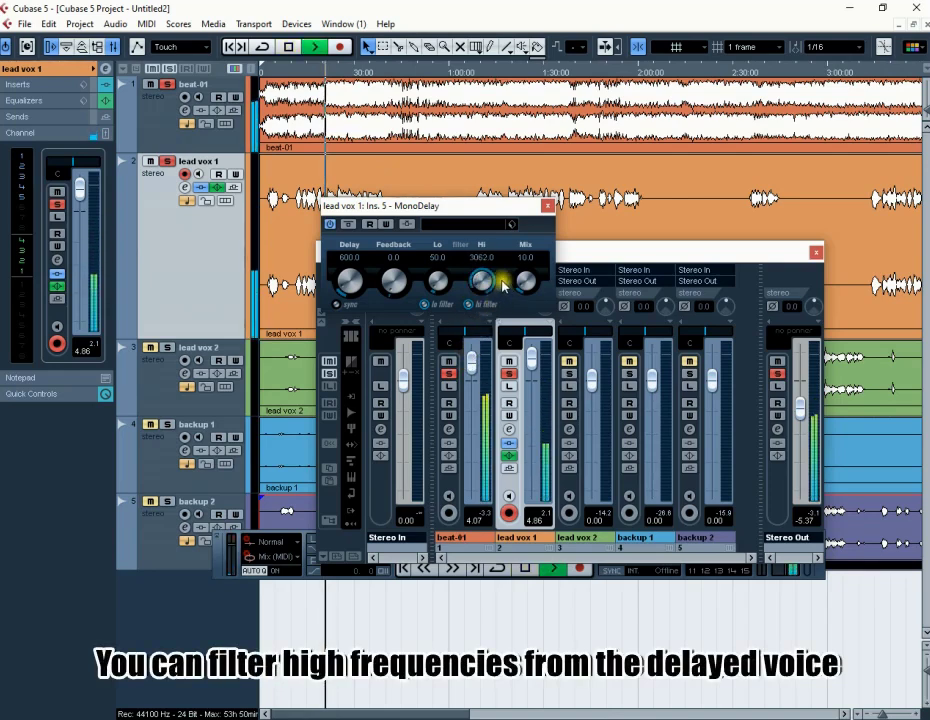
click(272, 70)
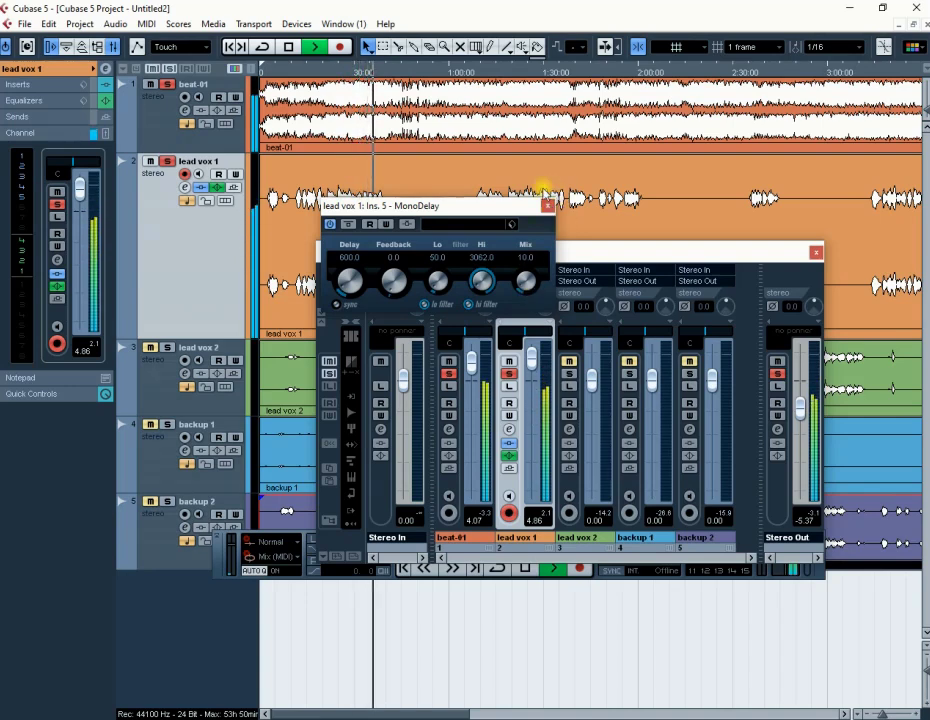
click(479, 72)
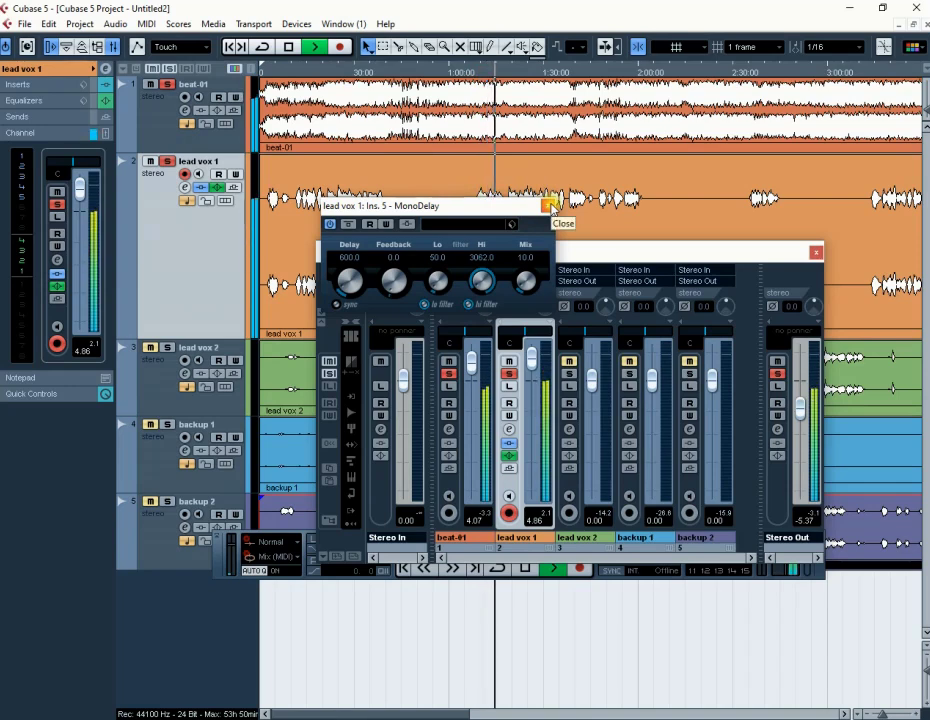
click(549, 207)
key(space)
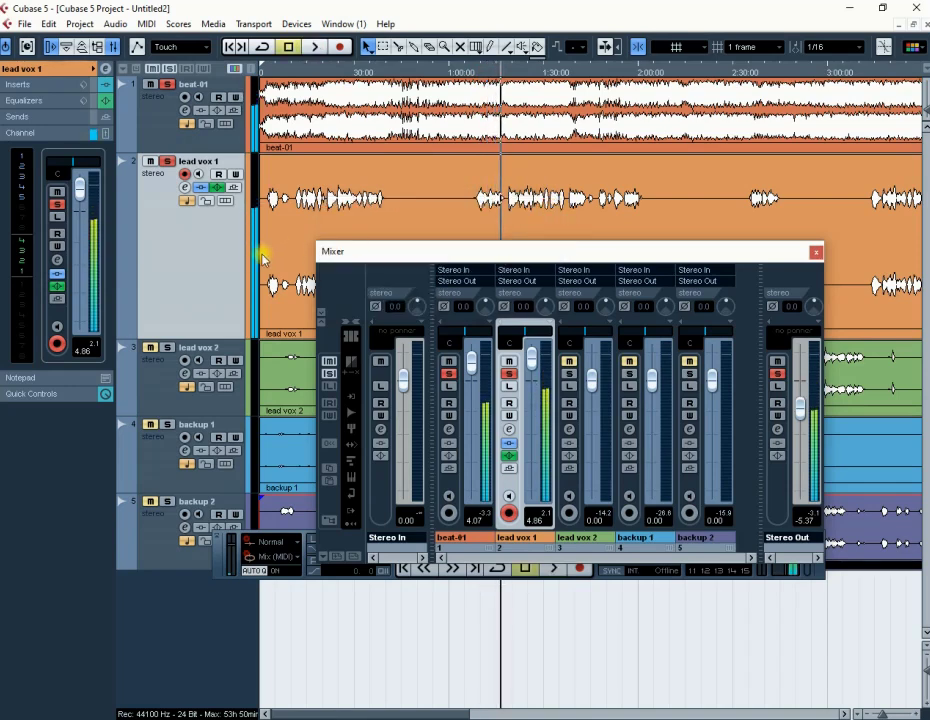
Step: Move the Mixer window down so the whole lead vox 1 track is uncovered
drag(743, 255, 742, 388)
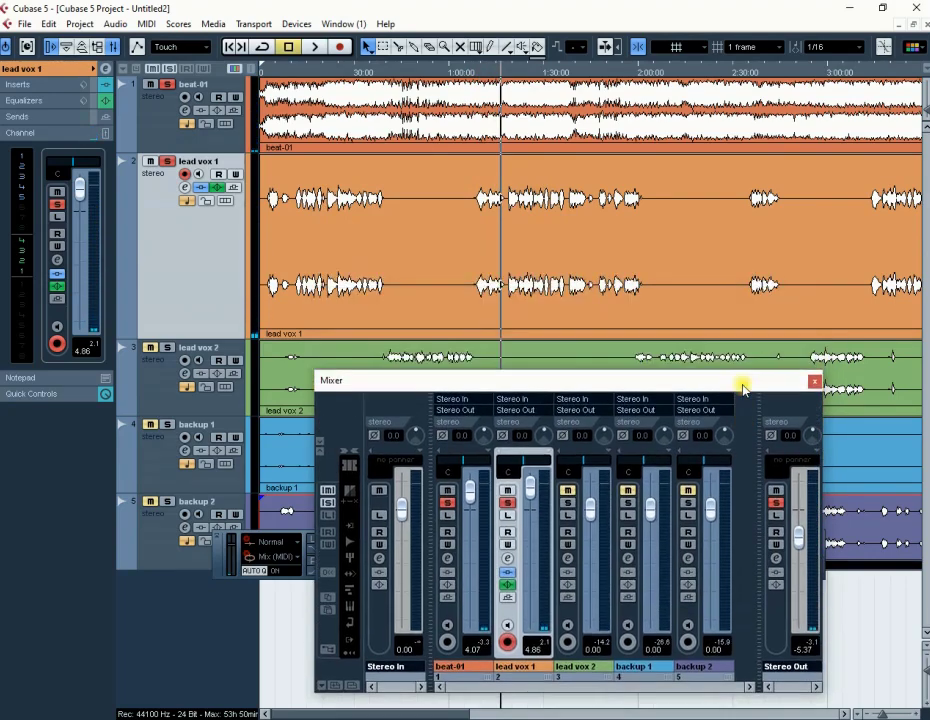
click(918, 713)
click(918, 713)
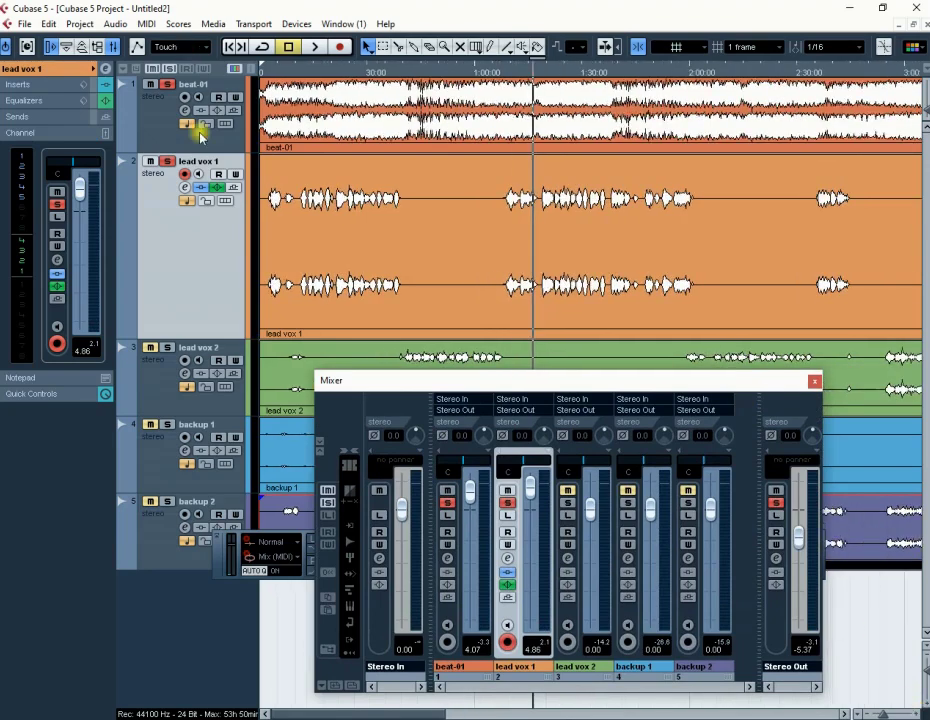
Step: Try a WahWah filter in insert slot 6 of lead vox 1 and listen to its effect on the channel
click(184, 188)
drag(260, 301, 269, 192)
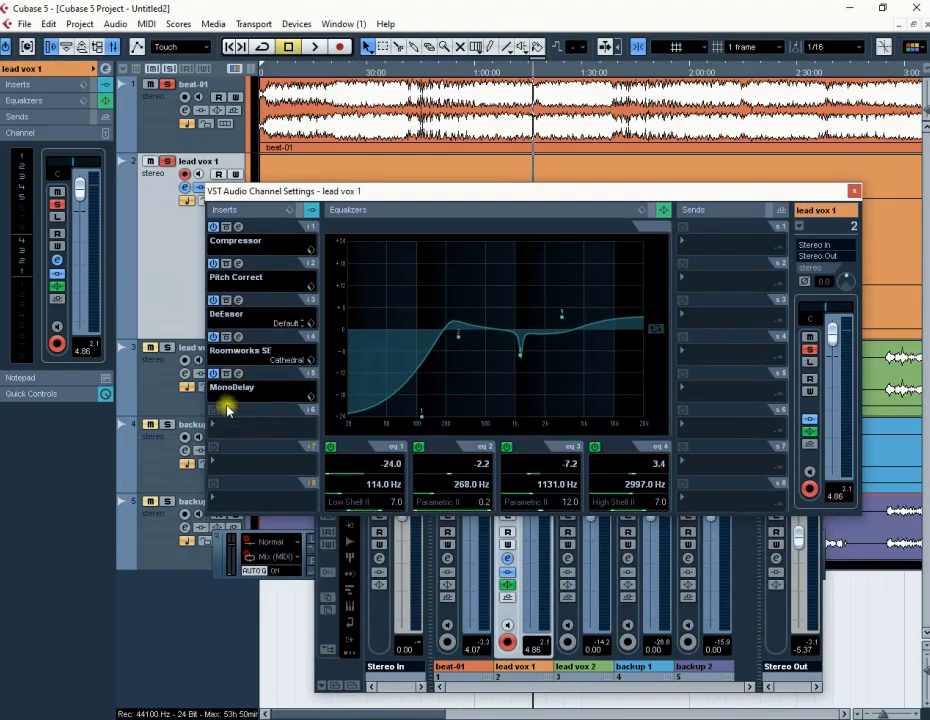
click(217, 420)
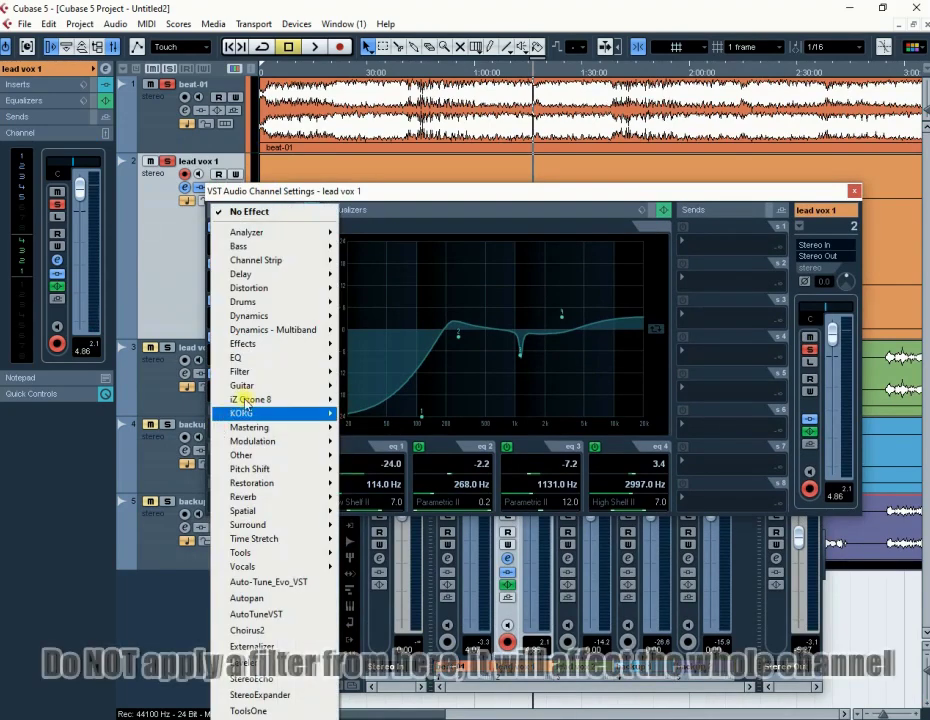
mouse_move(252, 374)
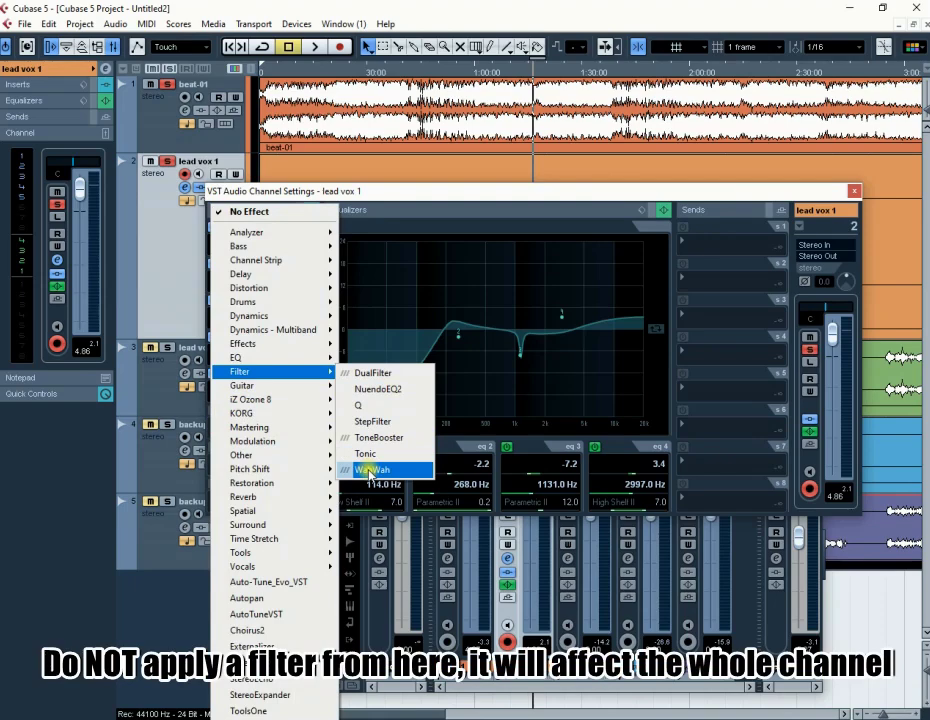
click(370, 470)
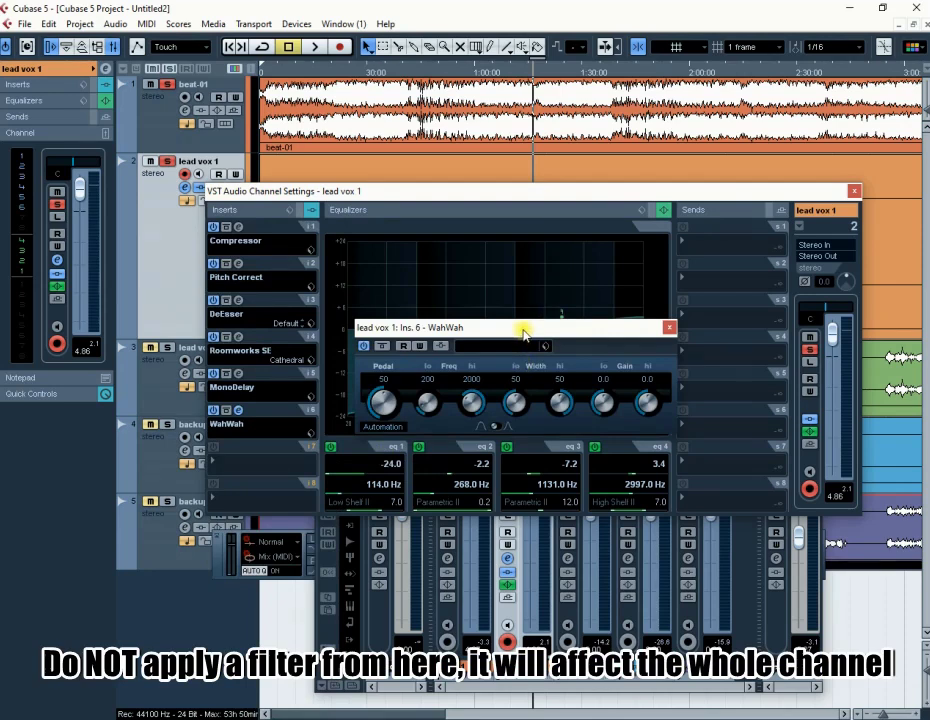
drag(523, 333, 530, 291)
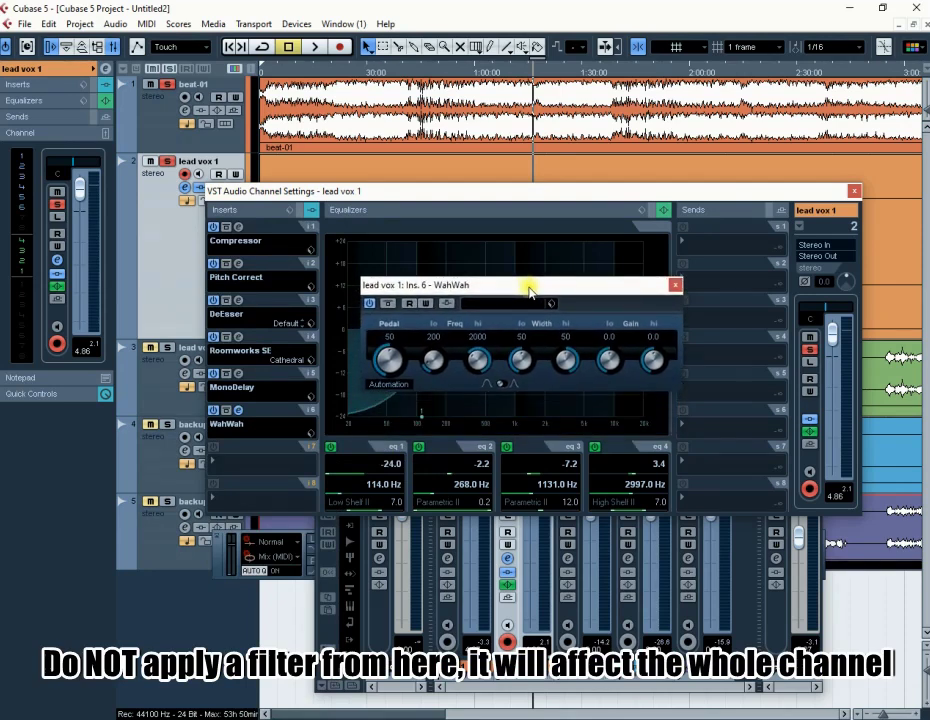
key(space)
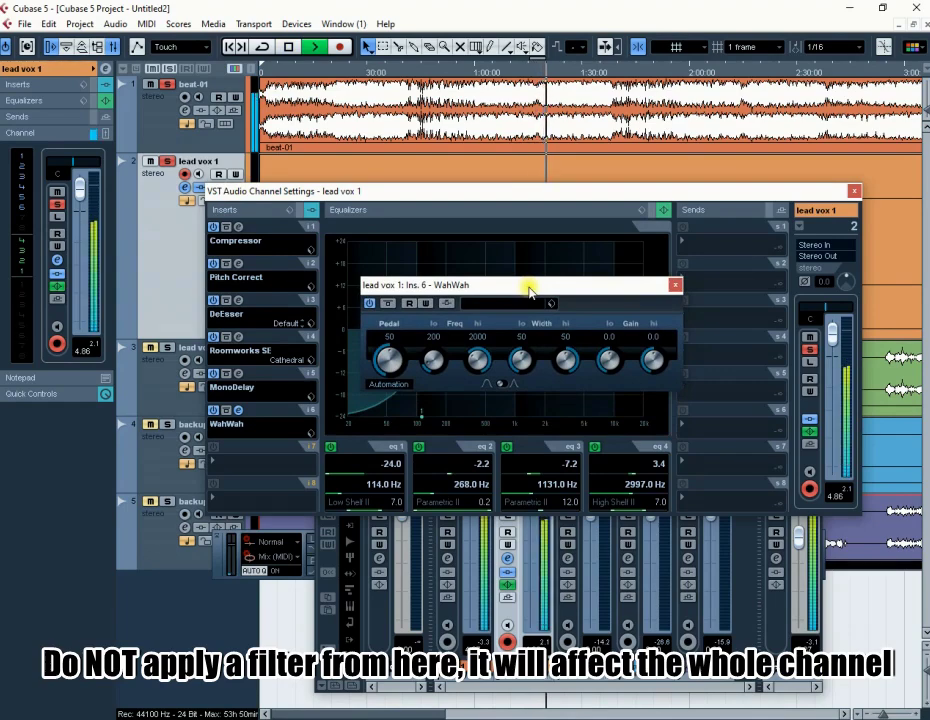
Step: Remove WahWah from insert slot 6 of lead vox 1 and close the channel settings
click(677, 286)
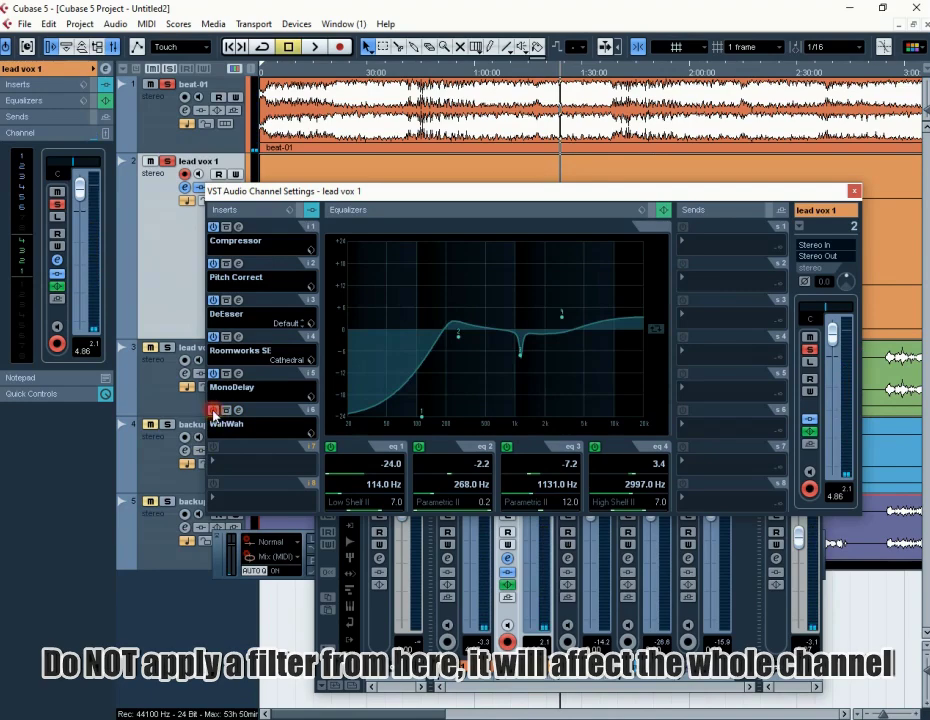
click(220, 423)
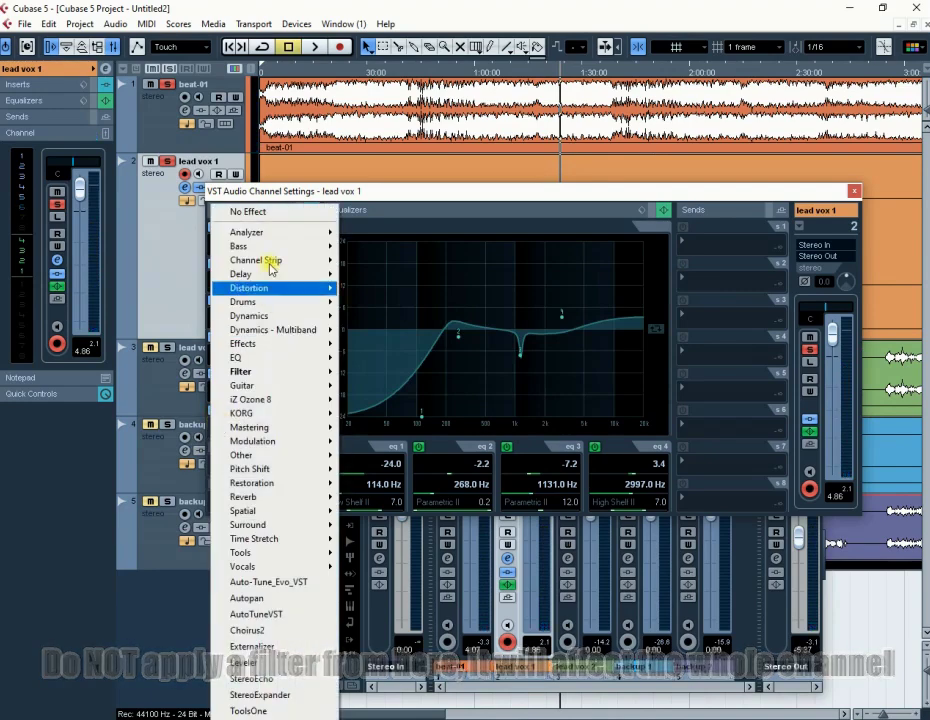
click(249, 212)
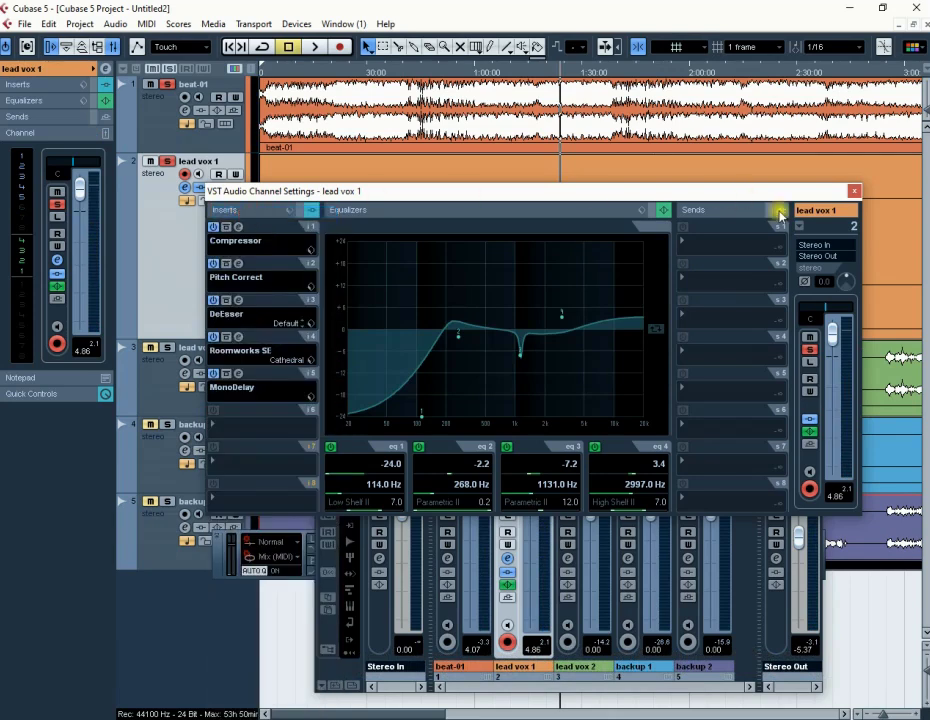
click(853, 192)
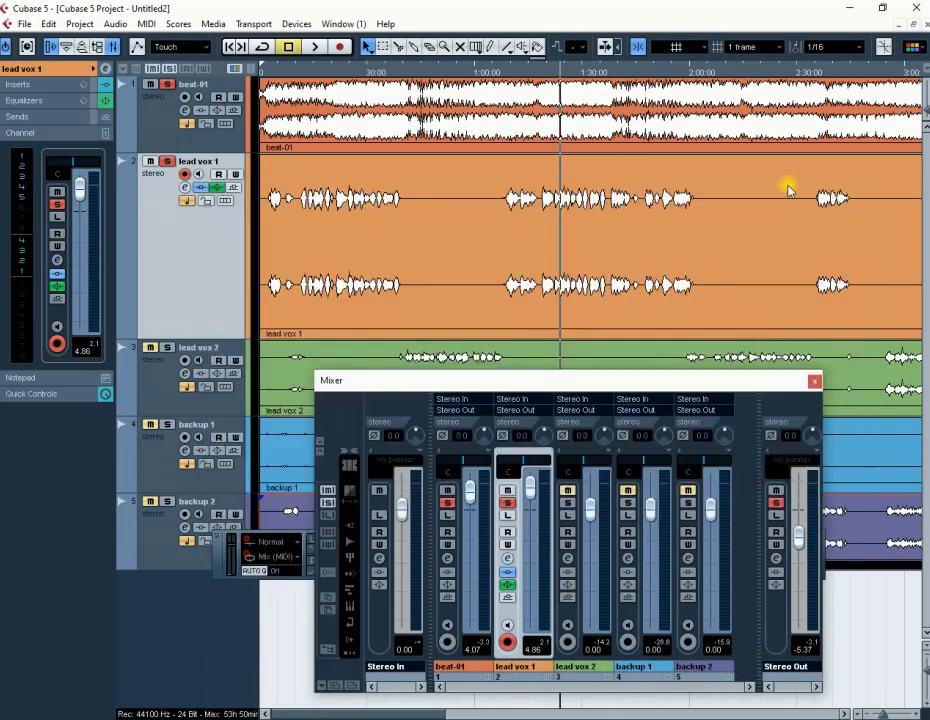
Step: Play on to around 1:36 with an enlarged timeline and listen for a lead vox 1 phrase suited to a filter
key(space)
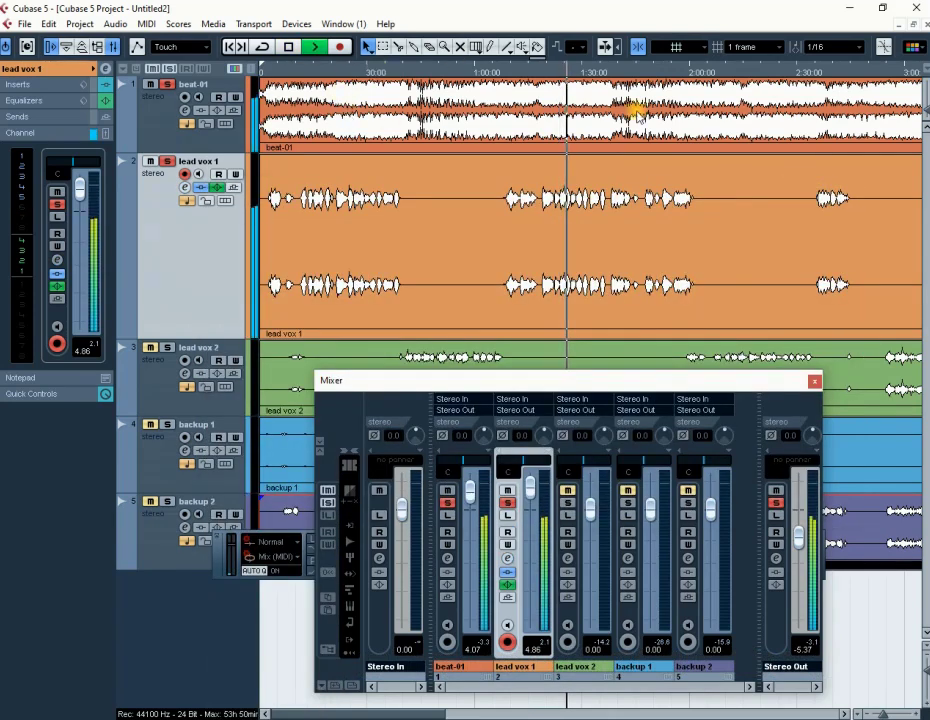
click(918, 713)
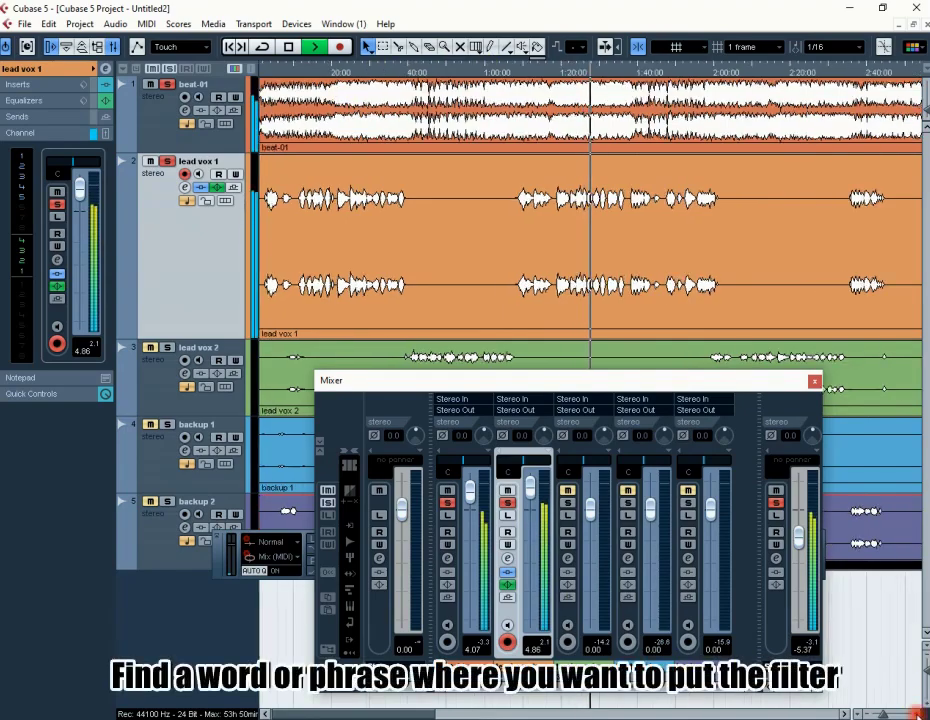
click(918, 713)
click(918, 713)
click(918, 713)
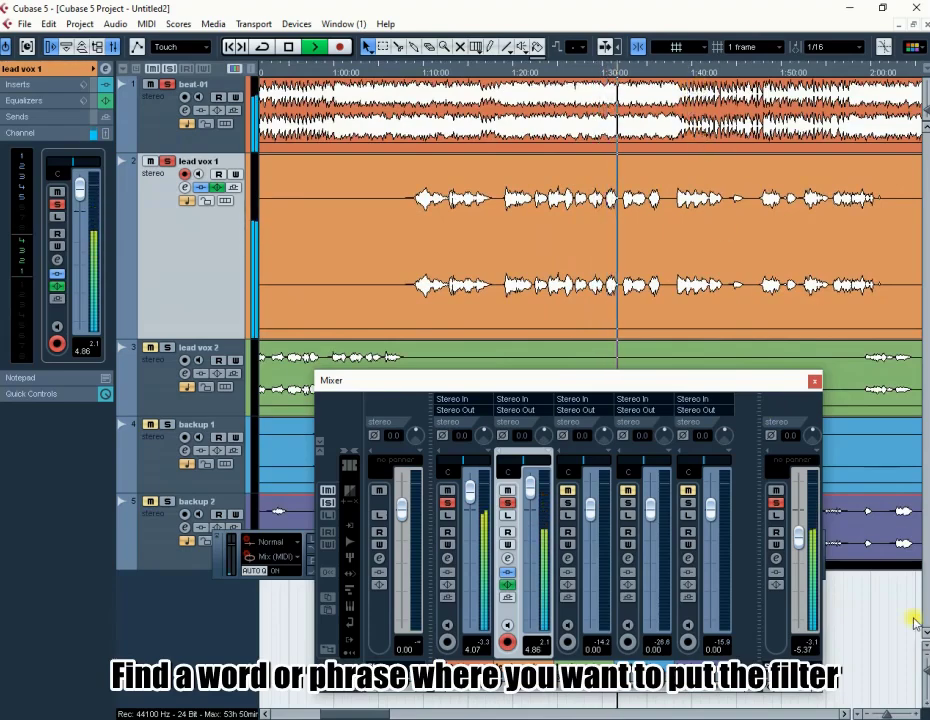
click(918, 713)
click(918, 713)
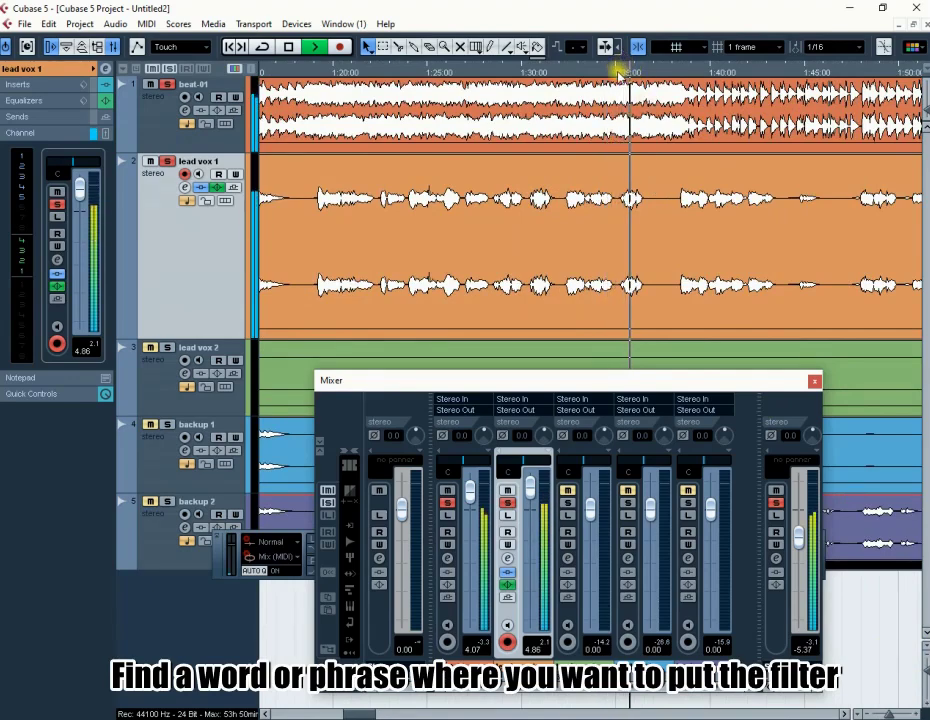
key(space)
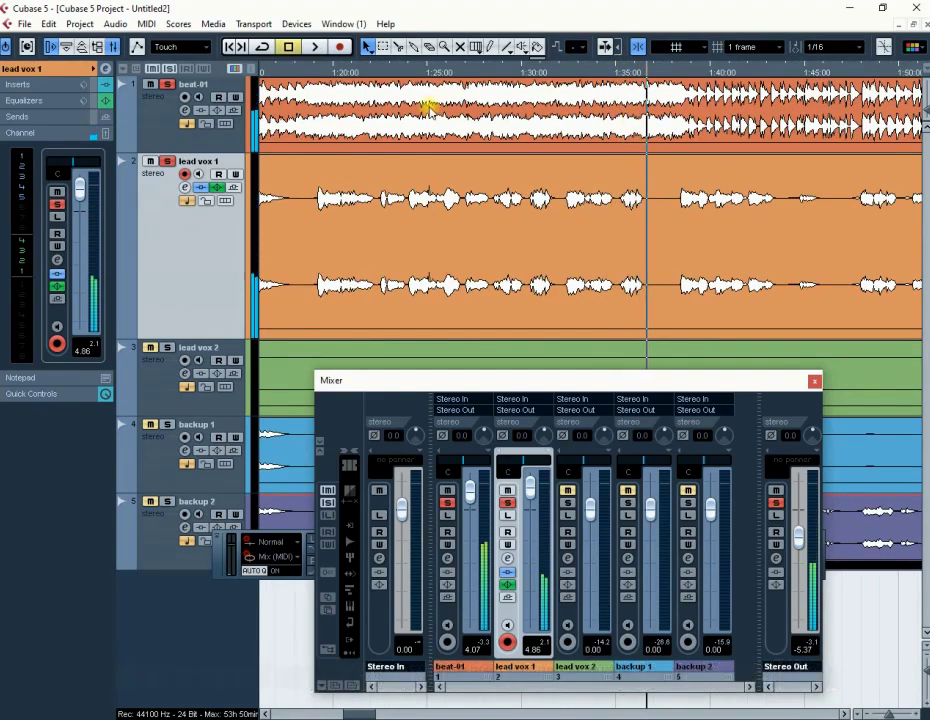
Step: Split lead vox 1 before and after the short phrase just before 1:35 to 1:36, and return to the selection tool
click(398, 46)
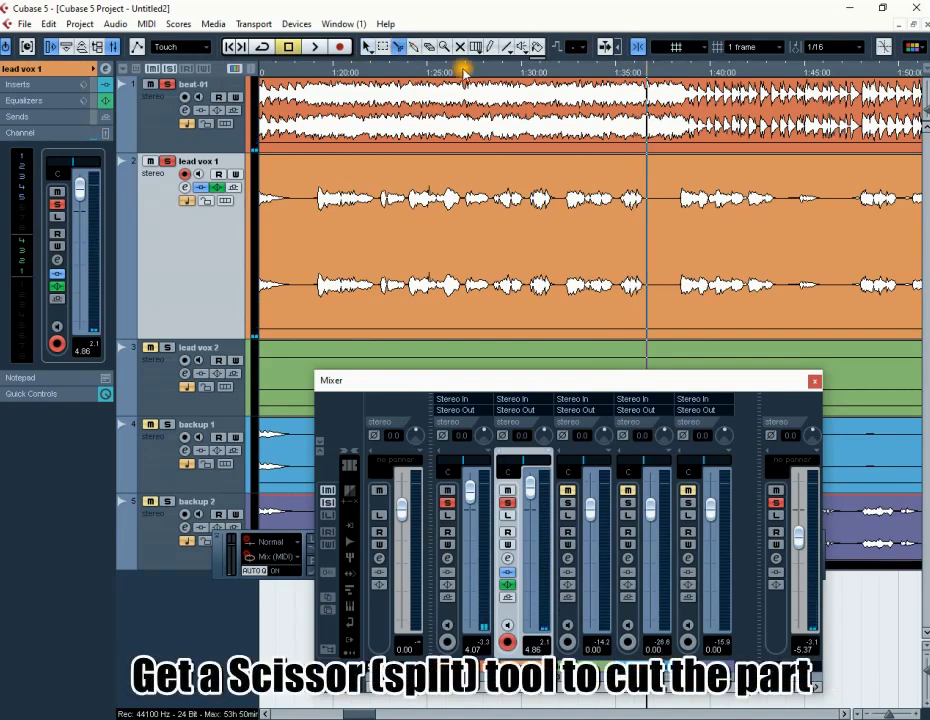
click(617, 235)
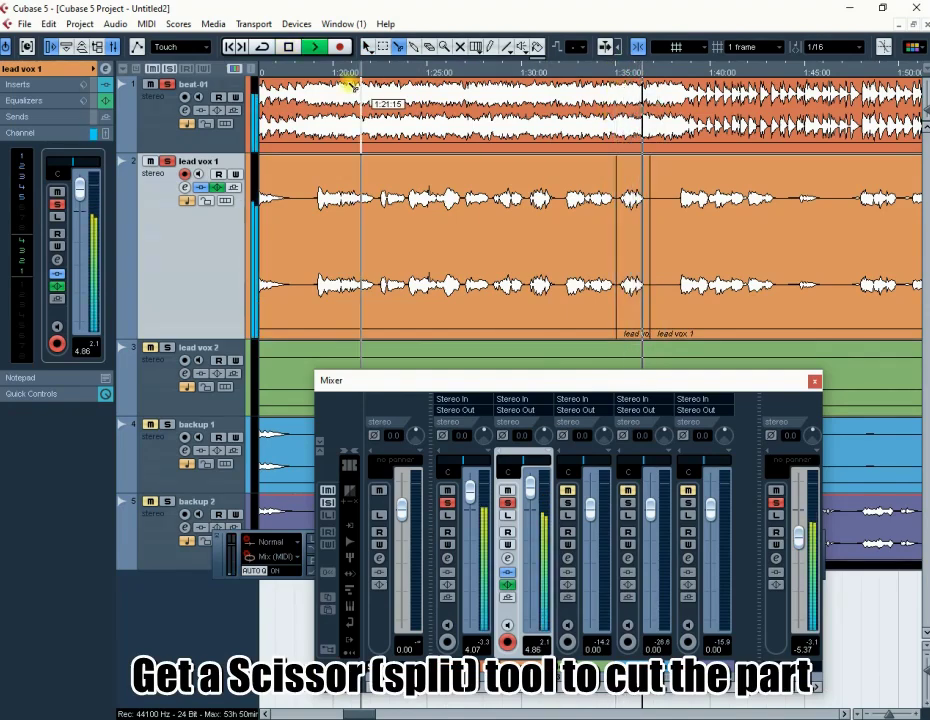
key(space)
click(367, 47)
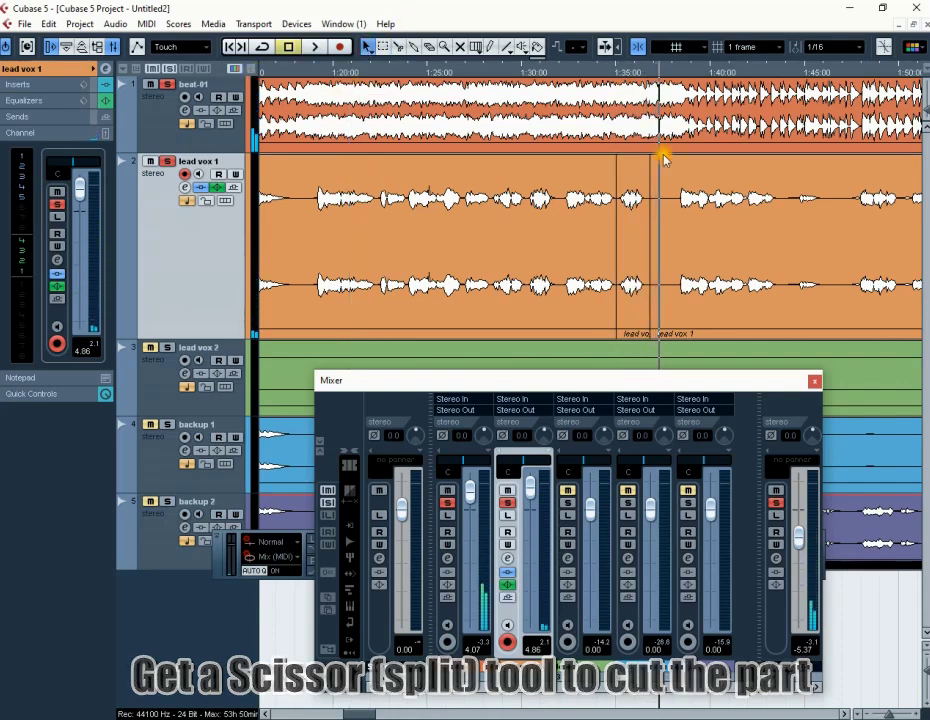
Step: Open WahWah as an offline process on the split lead vox 1 phrase near 1:35 and preview its sound
click(633, 216)
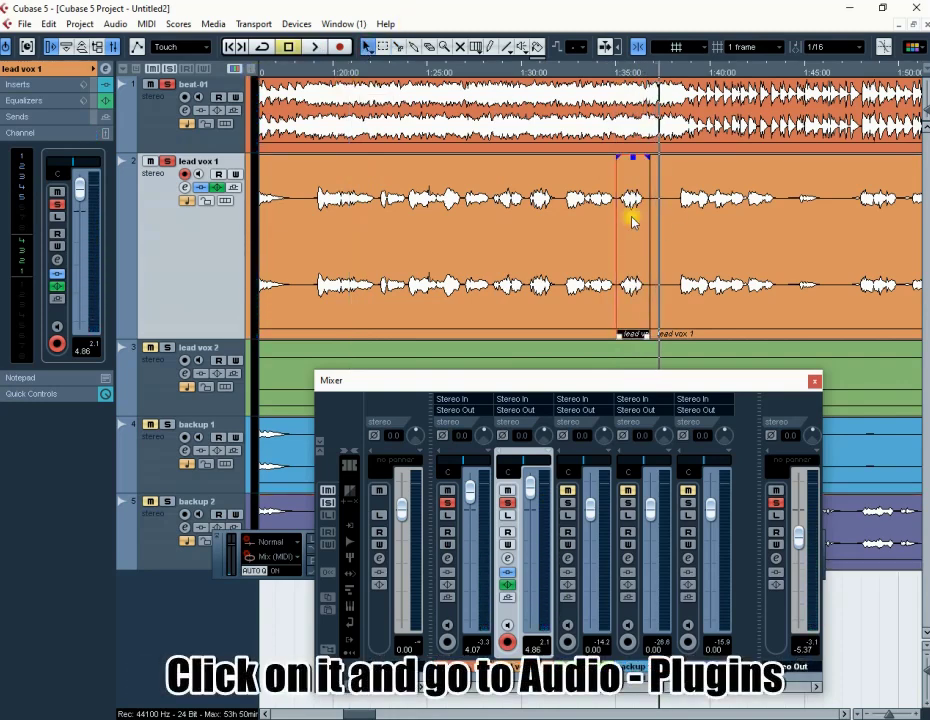
click(116, 25)
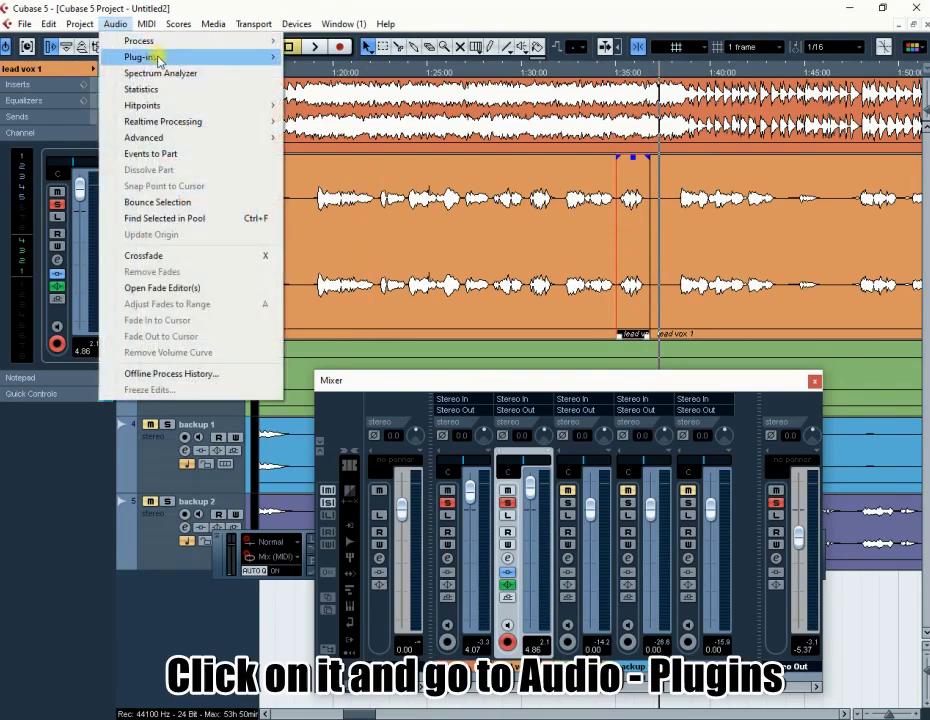
mouse_move(131, 57)
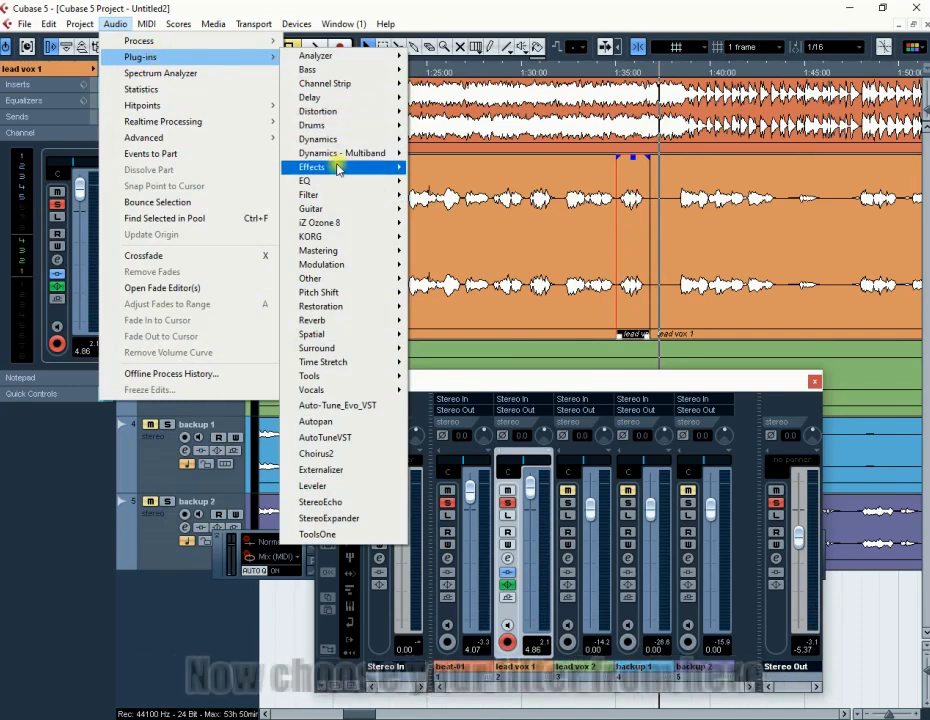
mouse_move(336, 200)
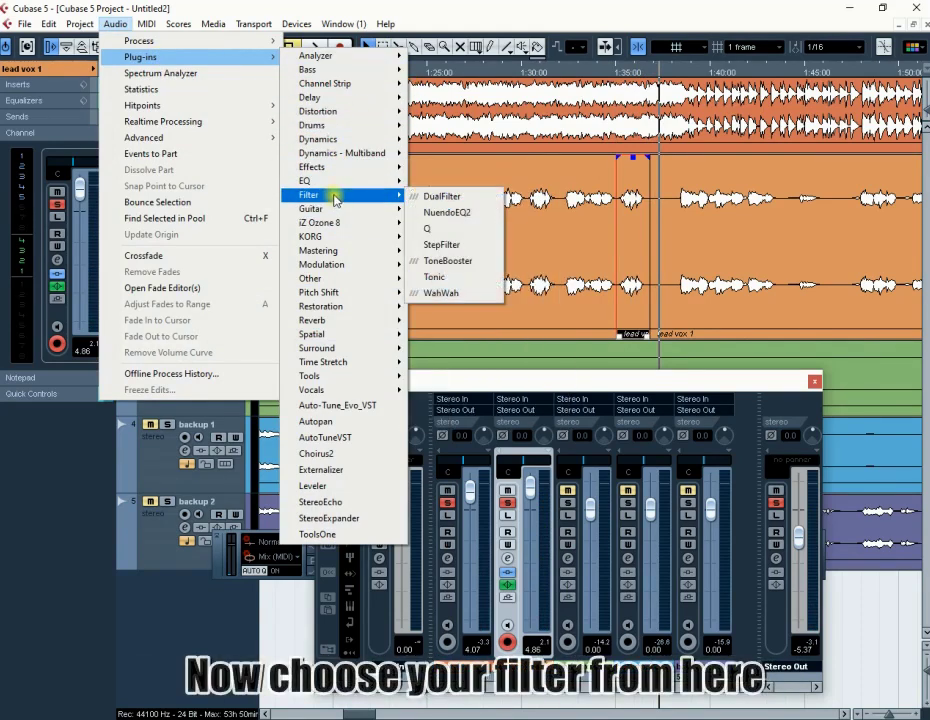
drag(438, 292, 450, 297)
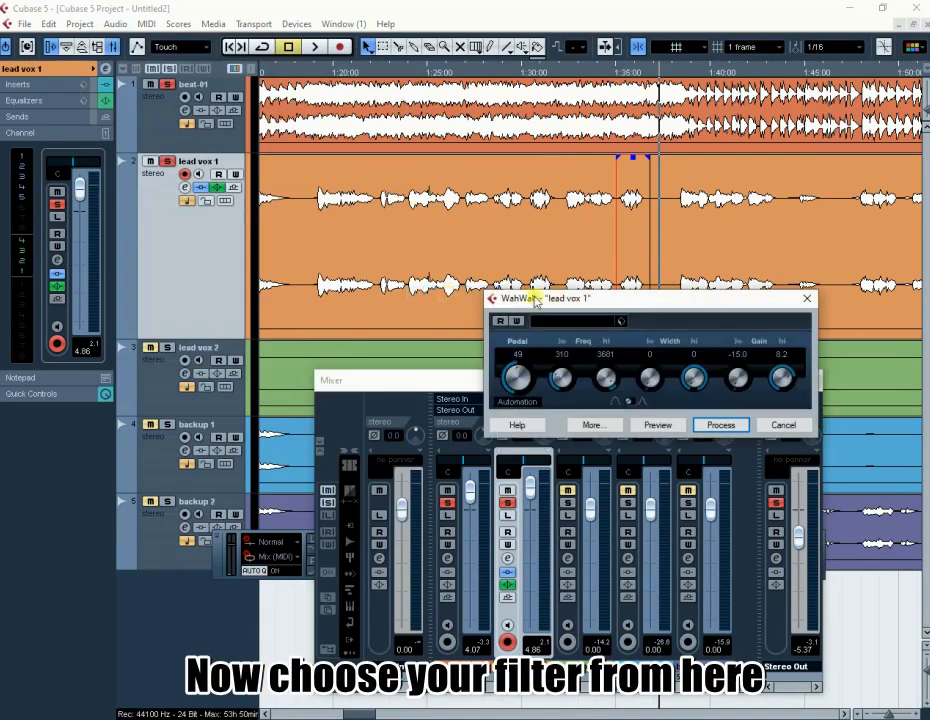
drag(609, 298, 556, 263)
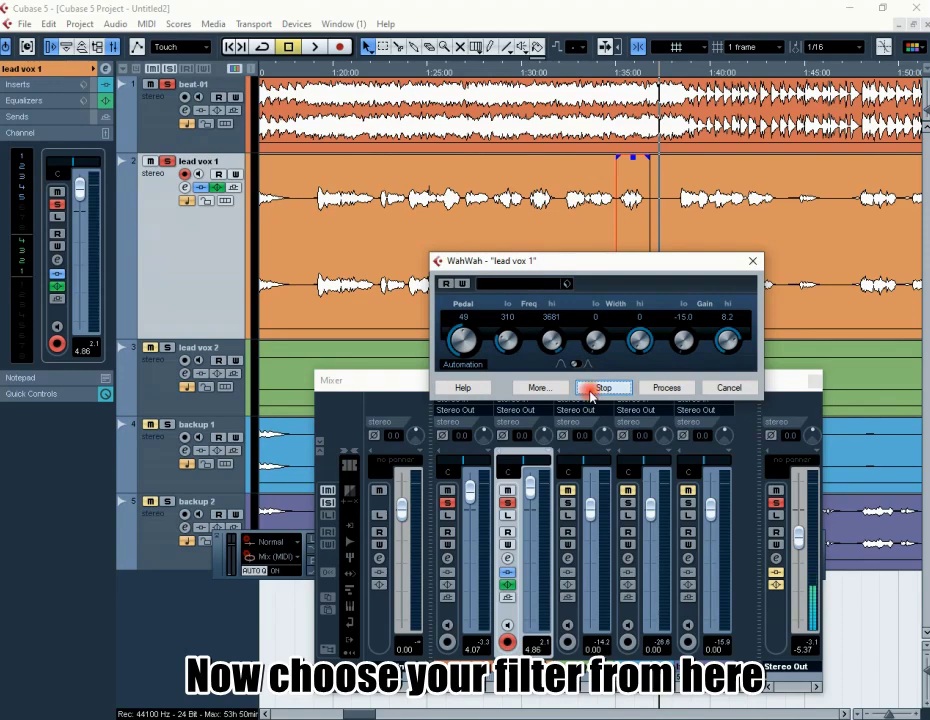
Step: Load the Telephon-Wah preset in WahWah and process only the selected phrase as a new version
click(525, 285)
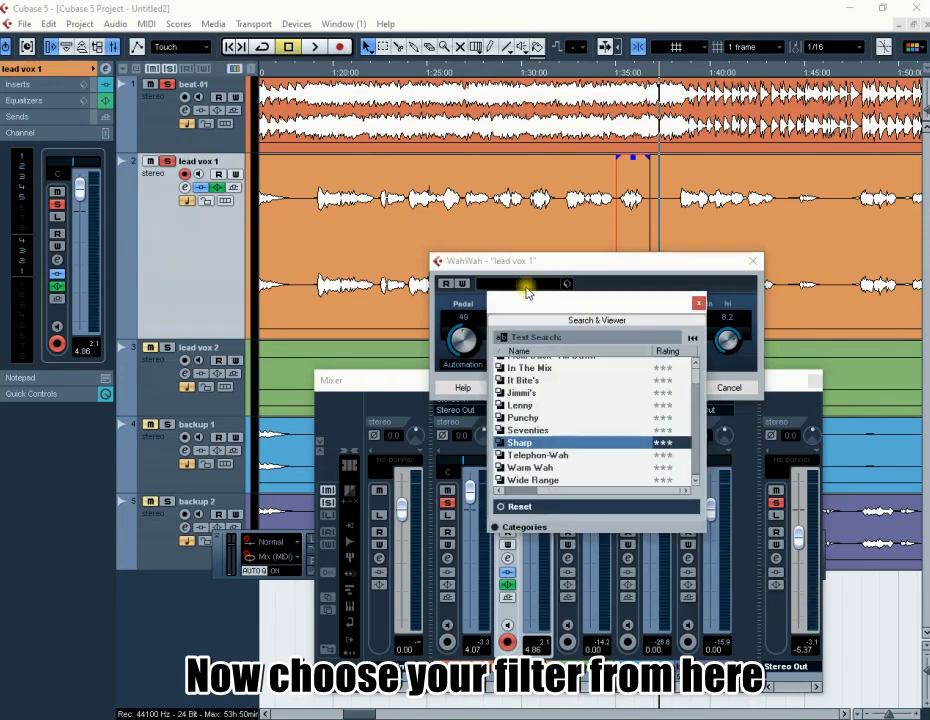
click(553, 456)
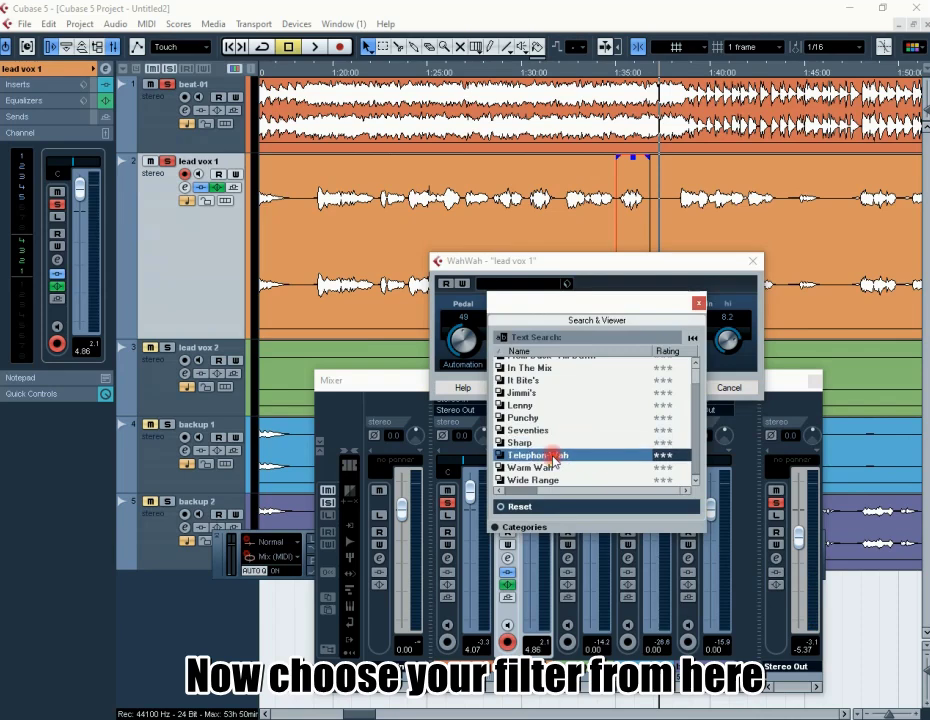
click(700, 302)
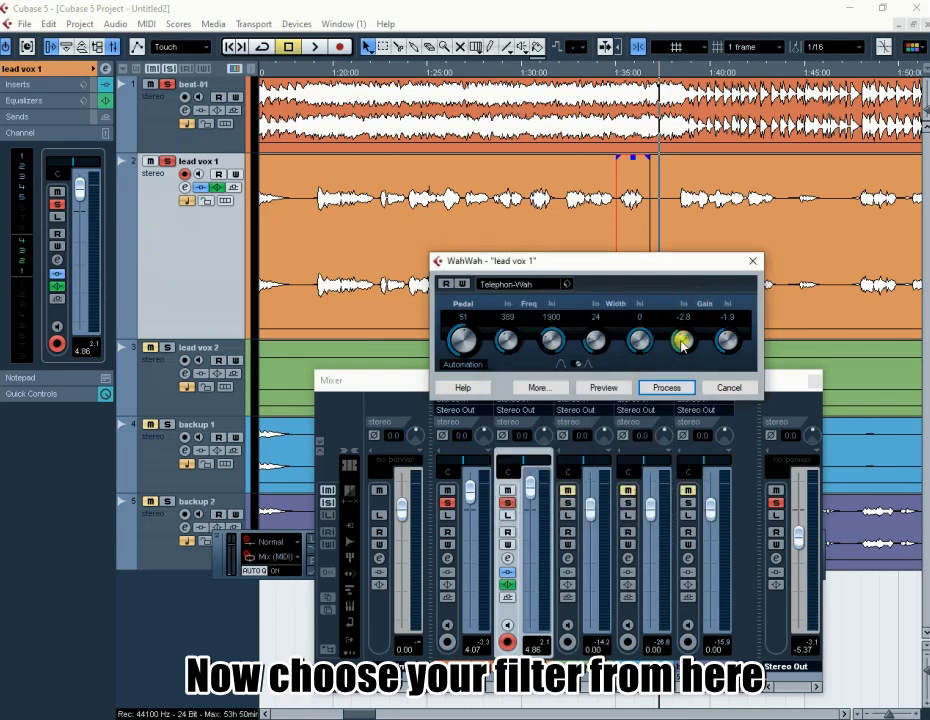
click(655, 388)
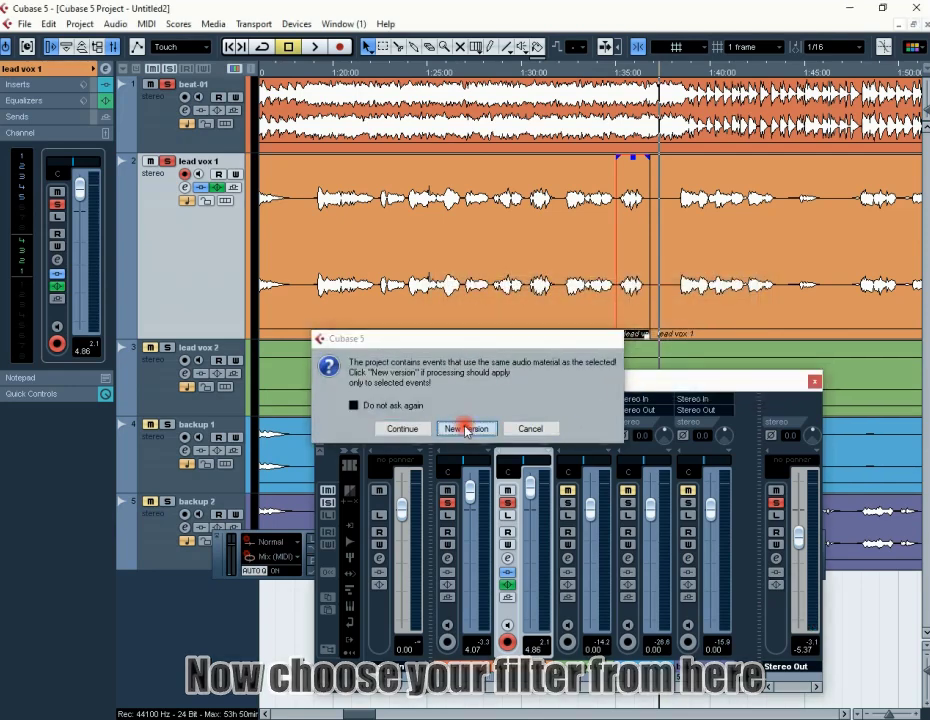
click(466, 428)
Step: Play the filtered lead vox 1 phrase from about 1:33 with the beat and raise the phrase's event volume
click(597, 72)
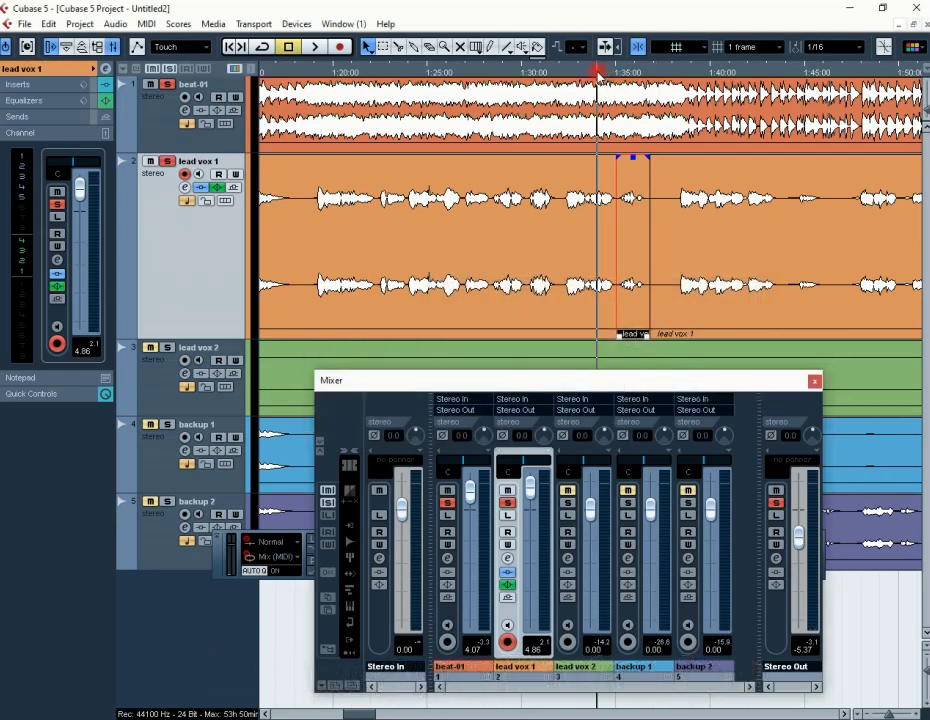
key(space)
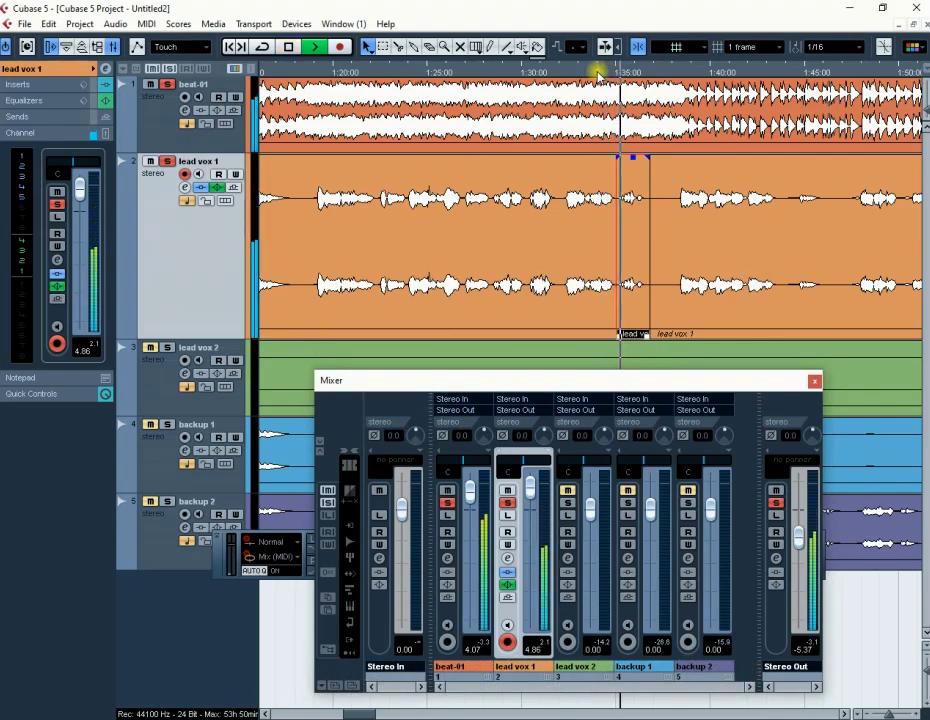
key(space)
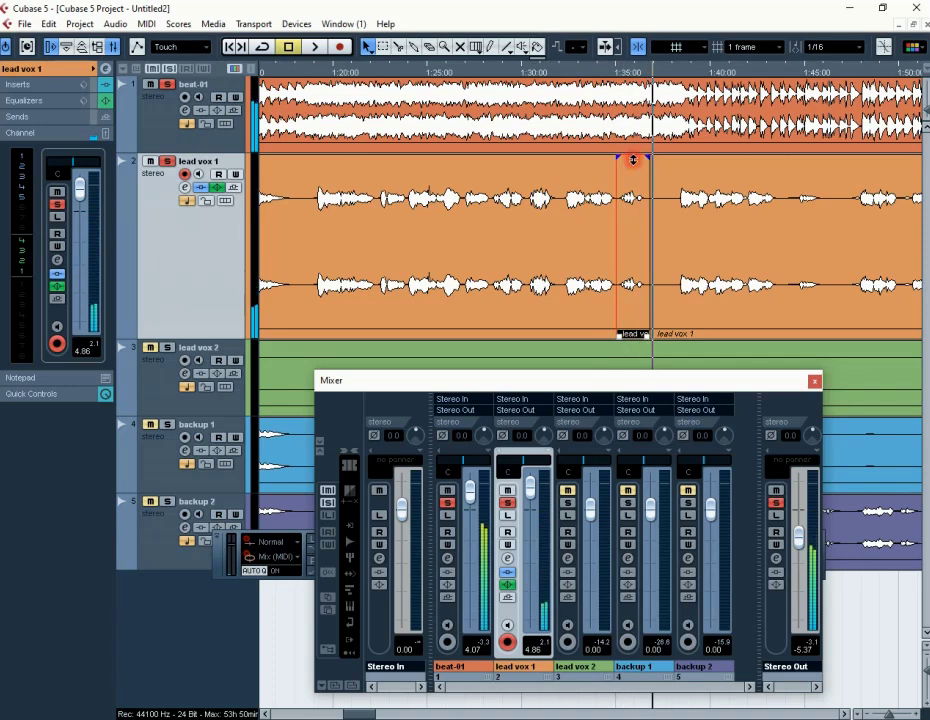
drag(634, 157, 635, 87)
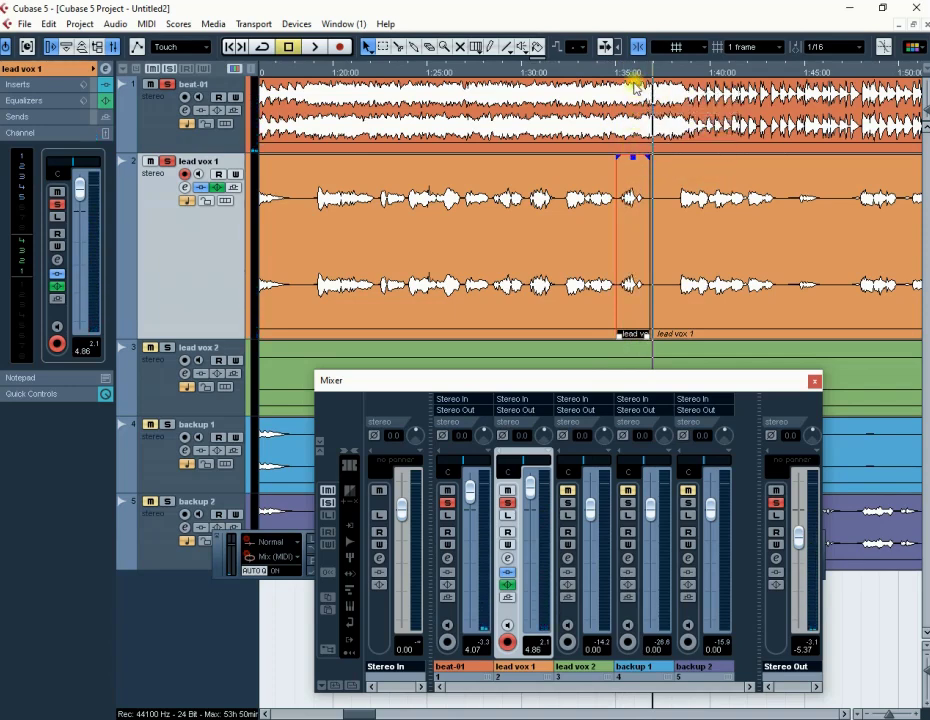
Step: Raise the filtered phrase's event volume further while hearing lead vox 1 without the beat, and solo beat-01 again
click(603, 73)
key(space)
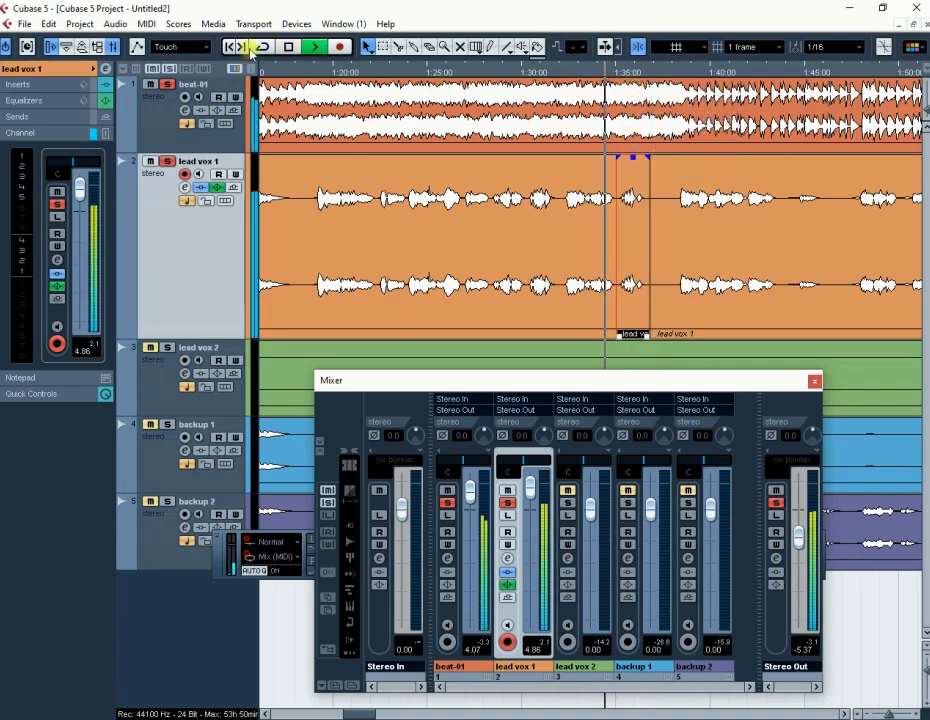
click(168, 85)
click(590, 68)
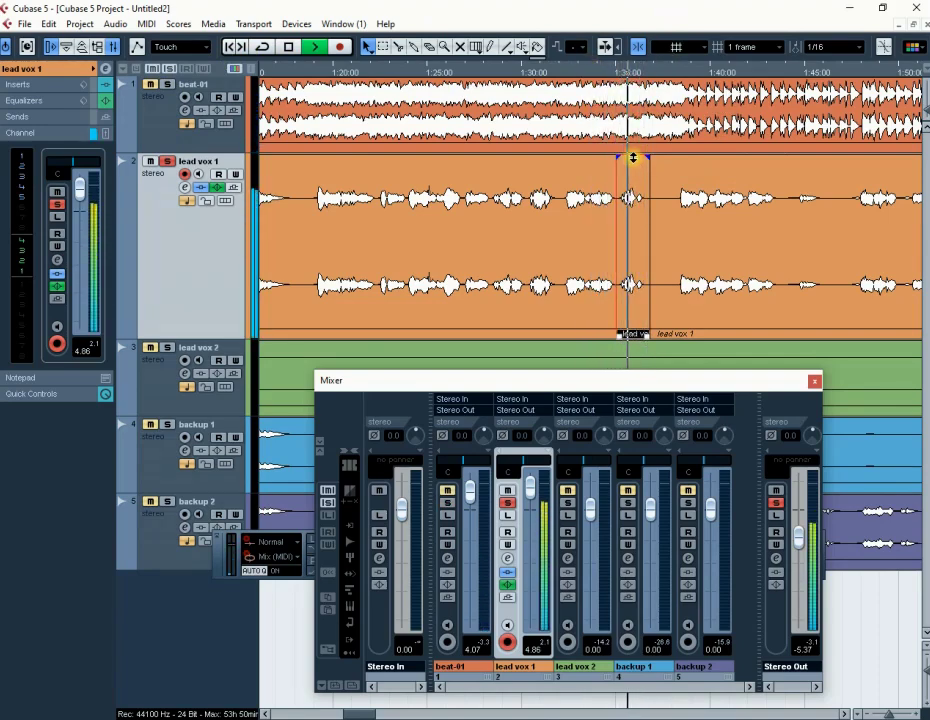
drag(632, 157, 643, 86)
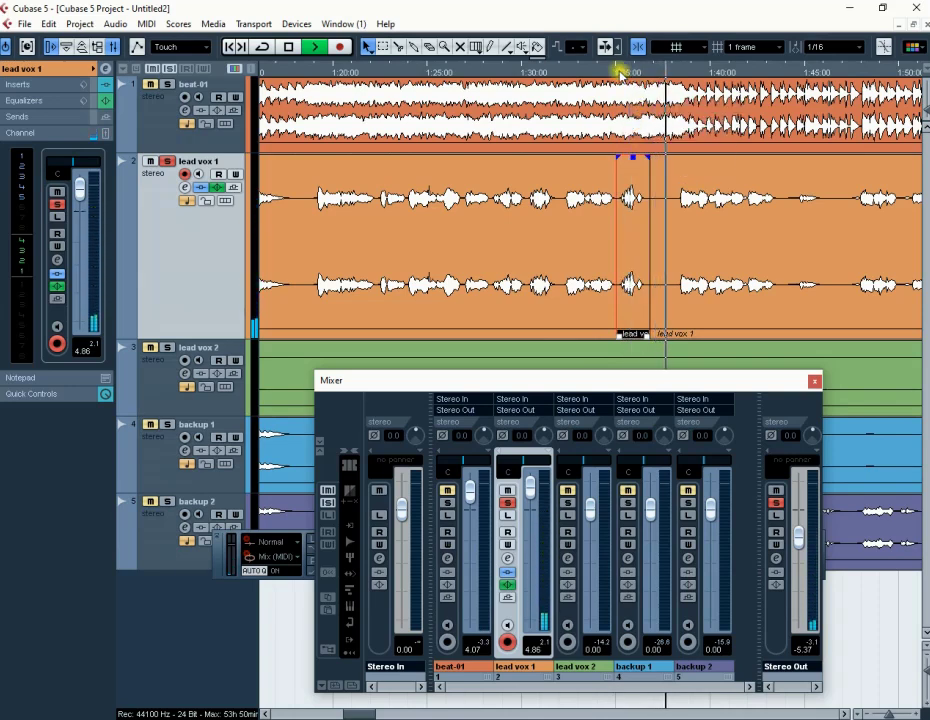
click(167, 85)
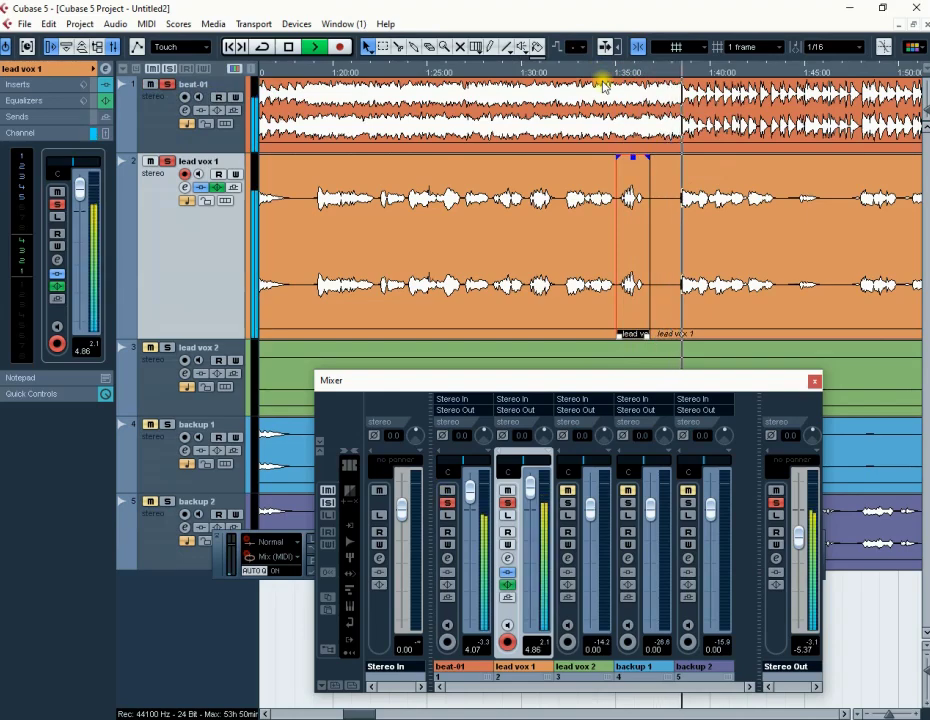
Step: Close the mixer and listen on to around 2:03 with more of the song in view, stopping playback there
click(815, 381)
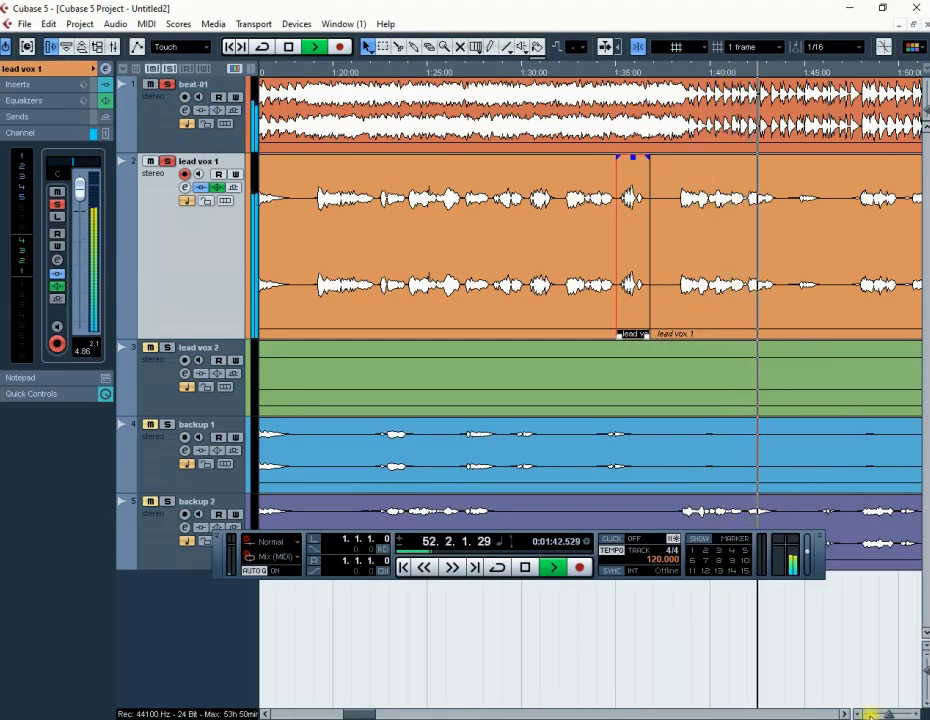
click(868, 714)
click(868, 714)
click(868, 714)
click(868, 714)
click(868, 714)
click(868, 714)
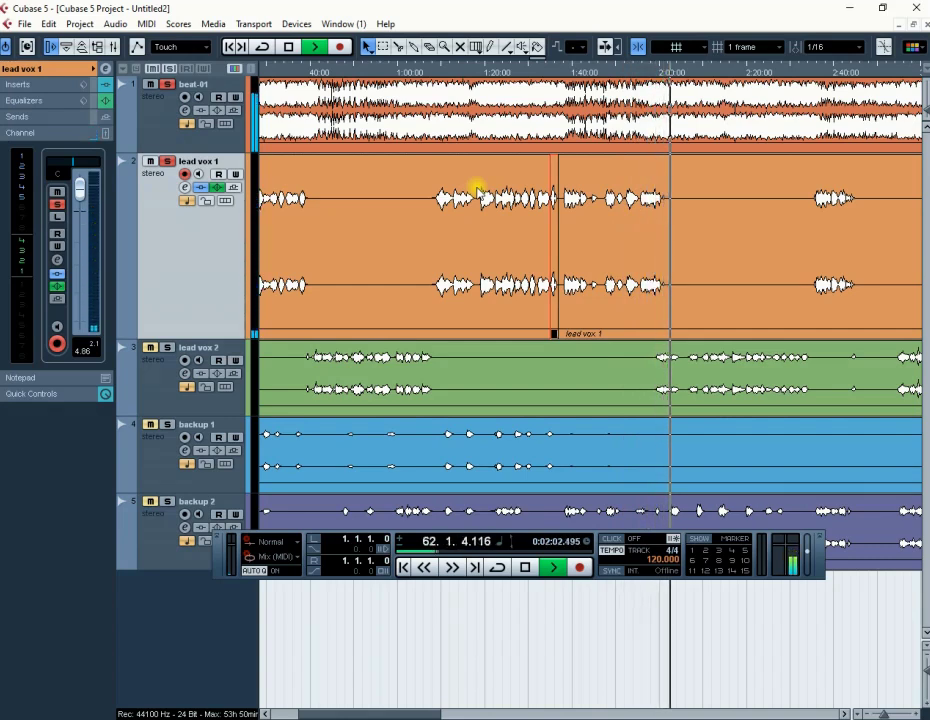
key(space)
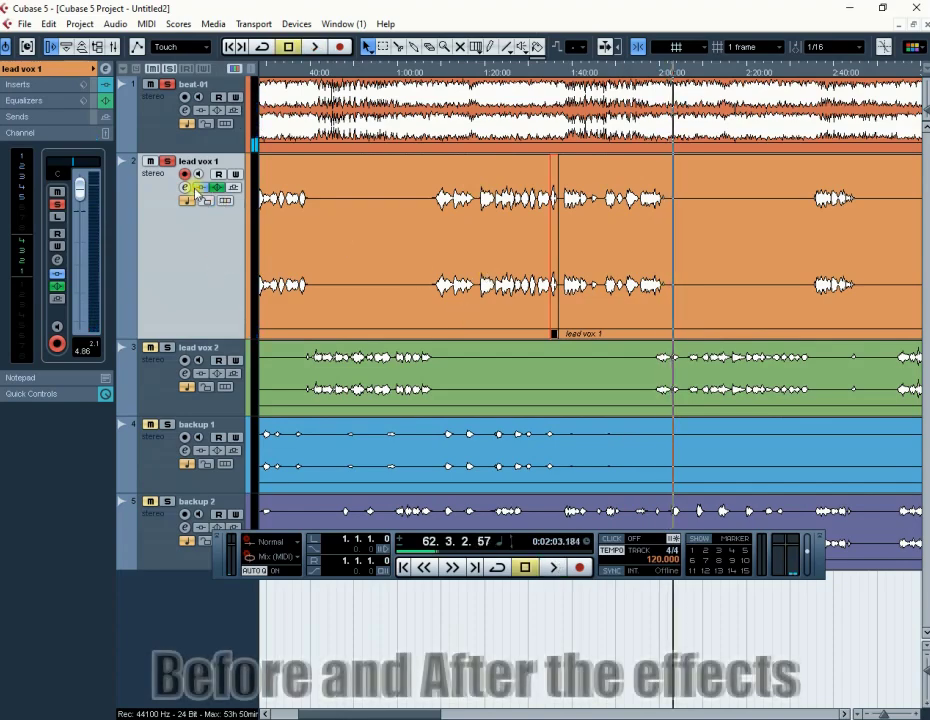
Step: Switch off lead vox 1's Compressor, Pitch Correct, DeEsser, Roomworks SE and MonoDelay inserts and play the vocal without effects
click(184, 187)
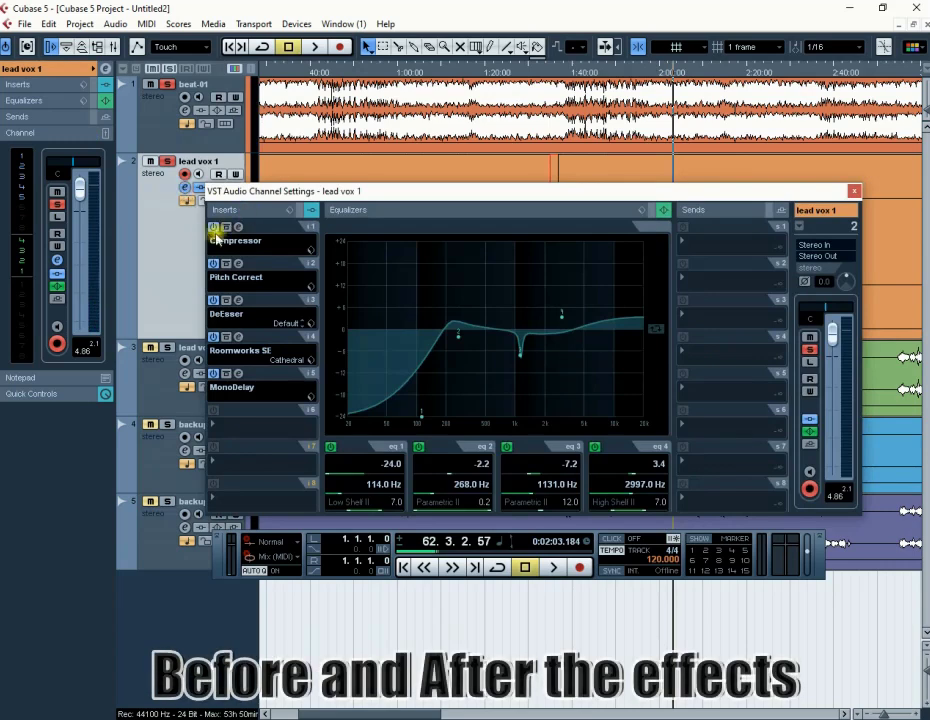
click(213, 228)
click(214, 263)
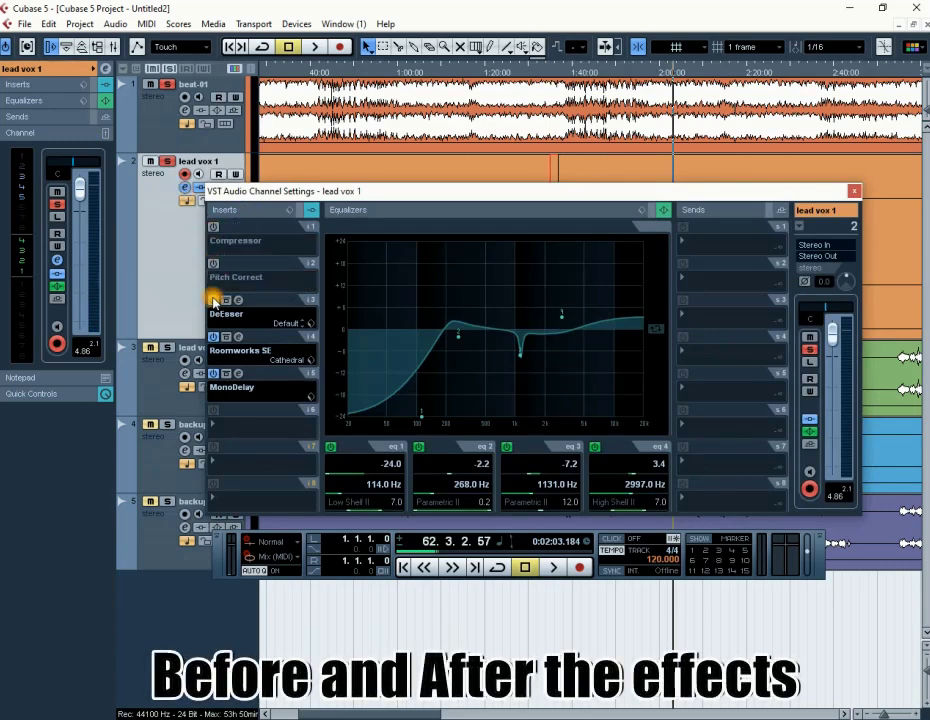
click(213, 299)
click(212, 337)
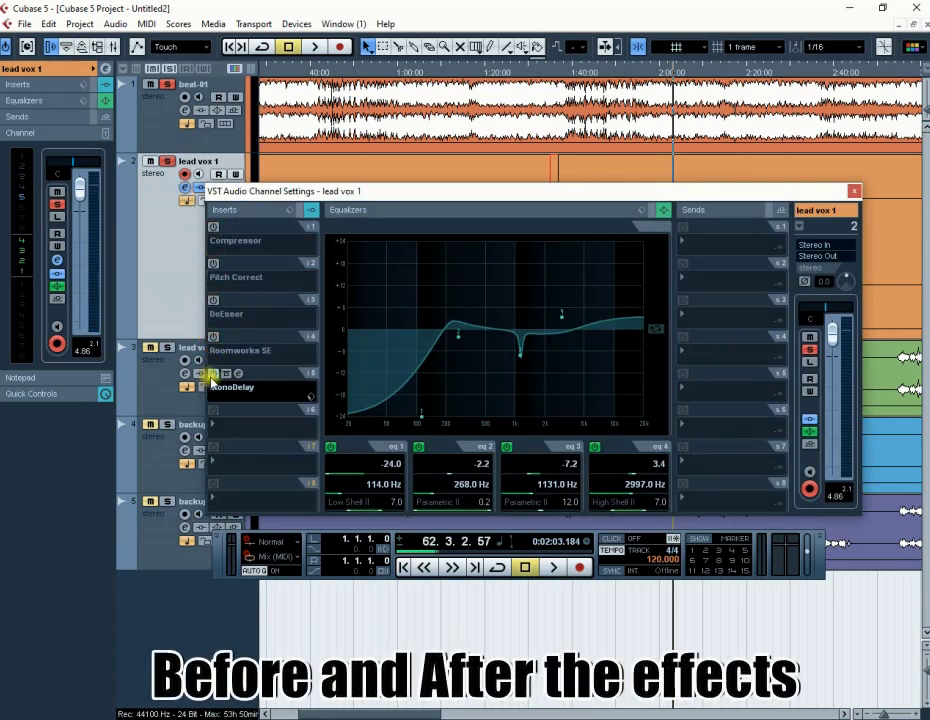
click(212, 375)
drag(523, 199, 537, 259)
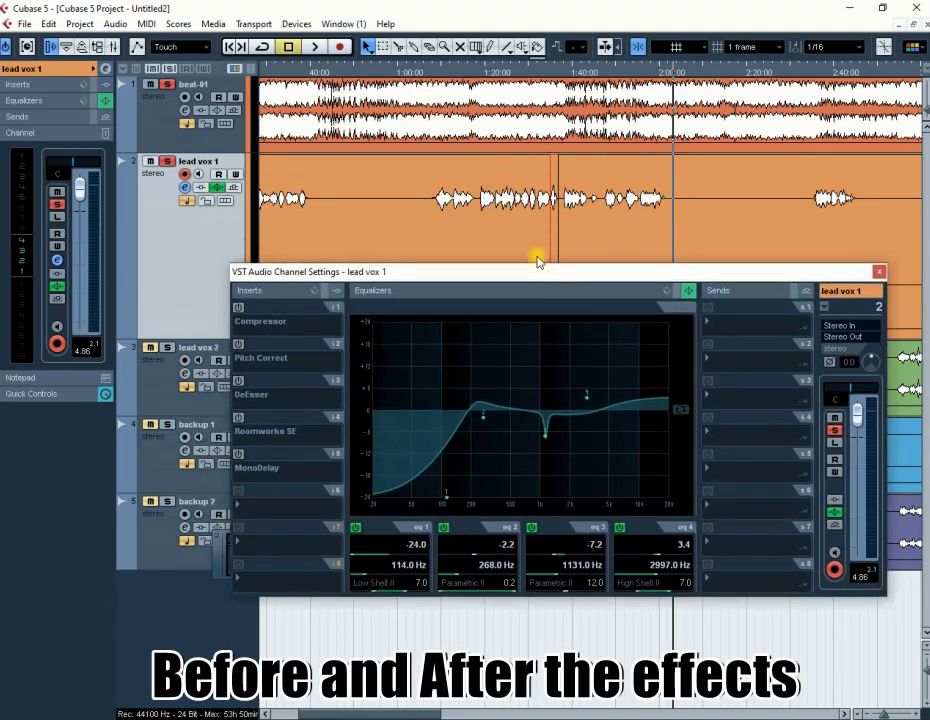
key(space)
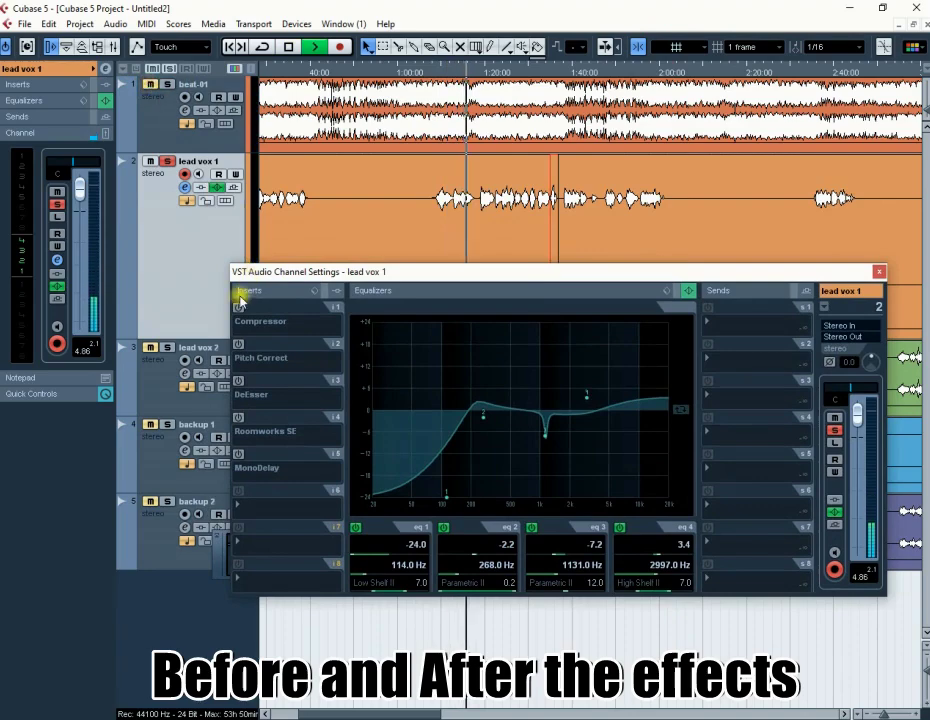
Step: Switch lead vox 1's five inserts back on one by one during playback, solo beat-01 again and close the channel settings
click(238, 308)
click(239, 345)
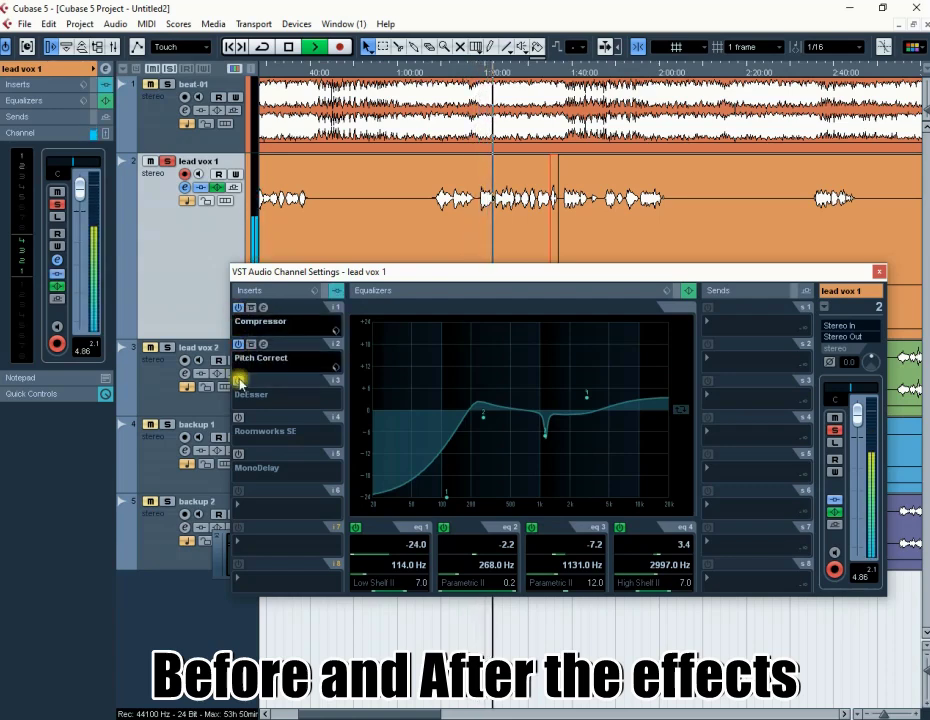
click(239, 381)
click(238, 417)
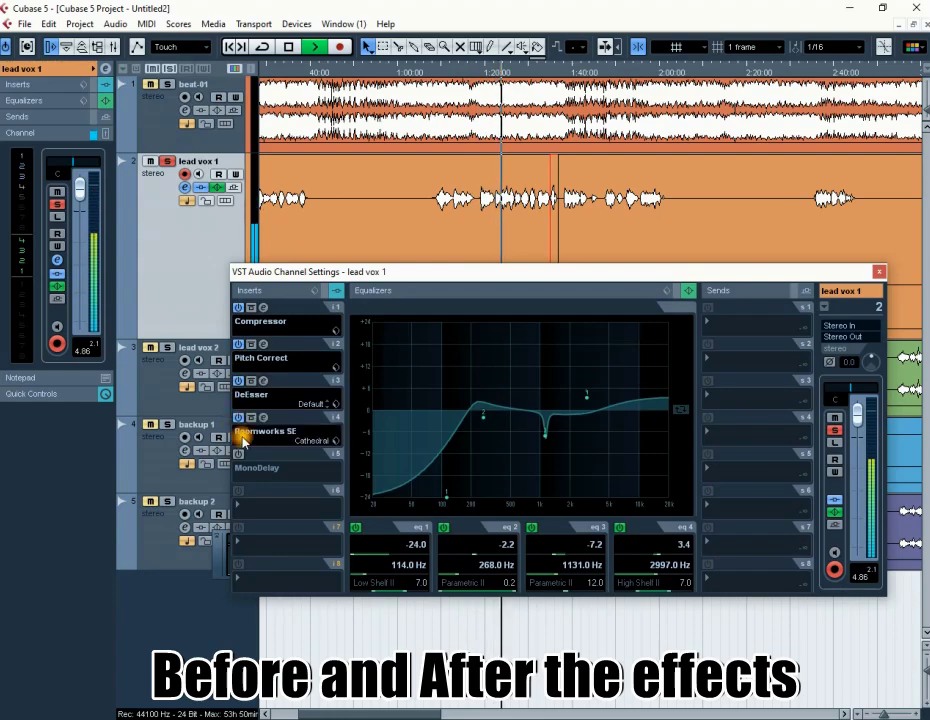
click(238, 454)
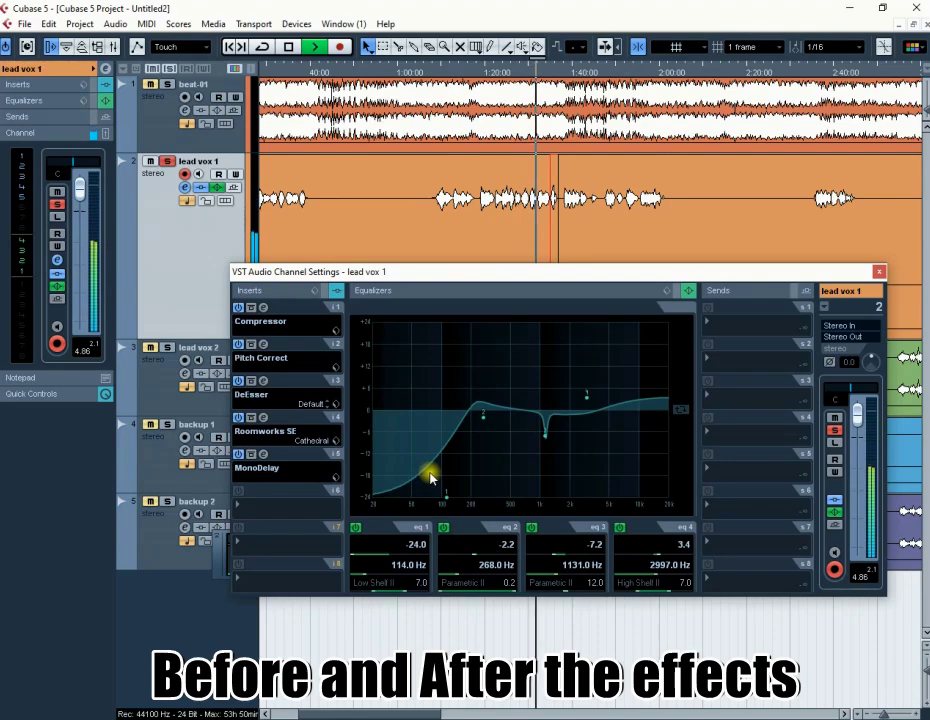
click(166, 84)
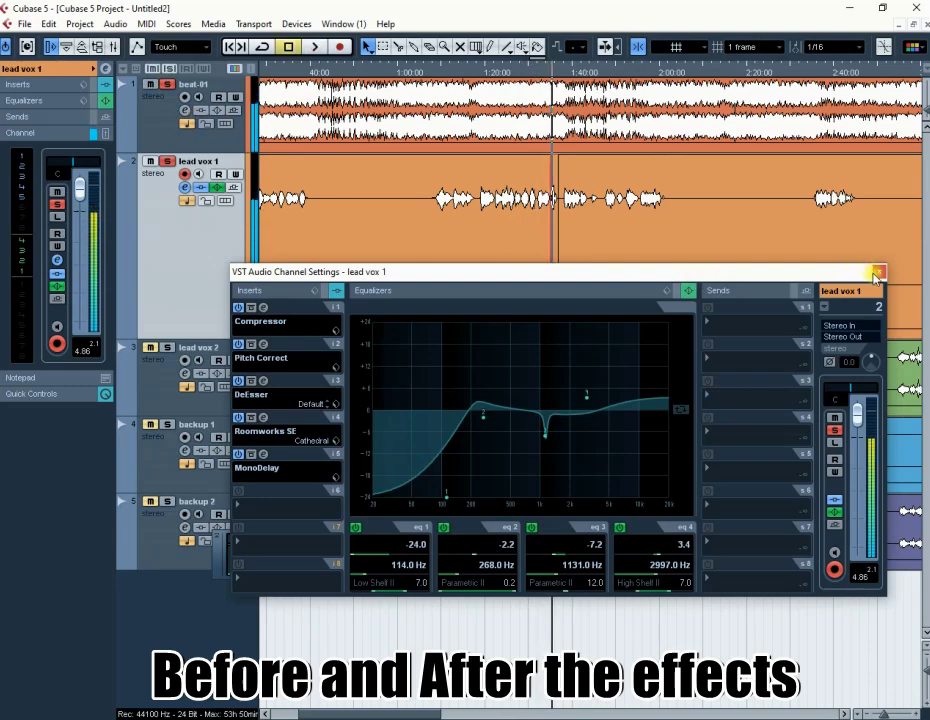
click(877, 272)
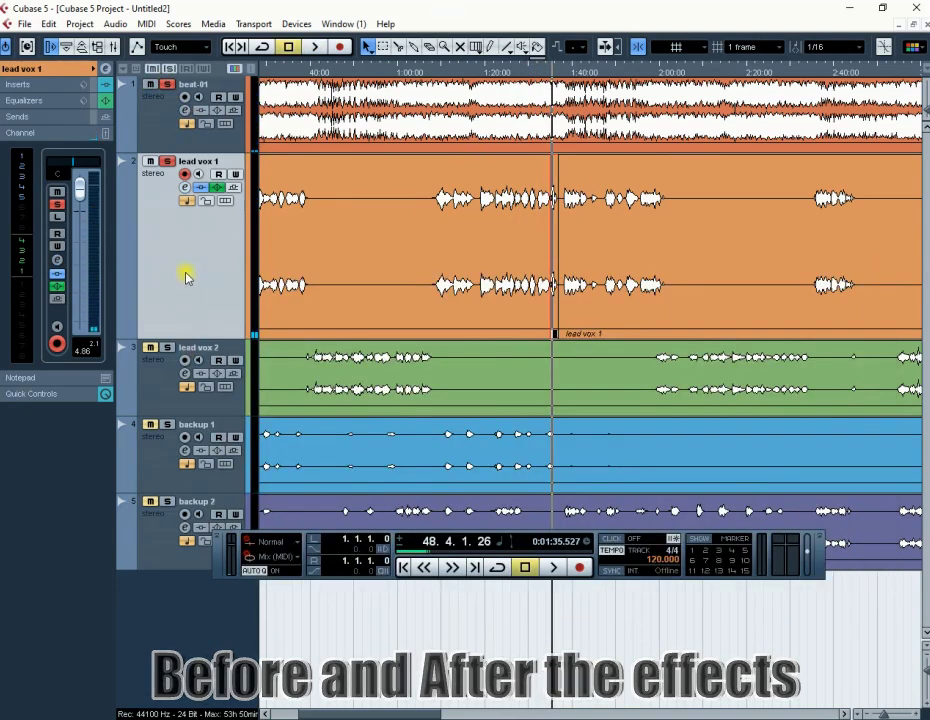
Step: Reduce the height of the lead vox 1 track and enlarge the lead vox 2 track
drag(193, 338, 204, 238)
drag(174, 313, 181, 440)
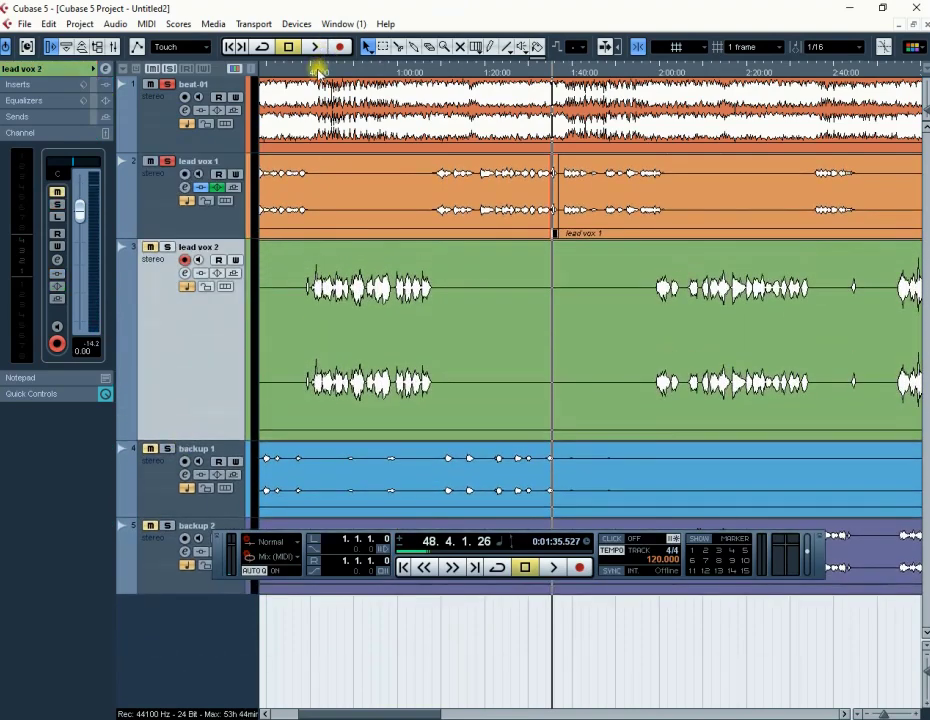